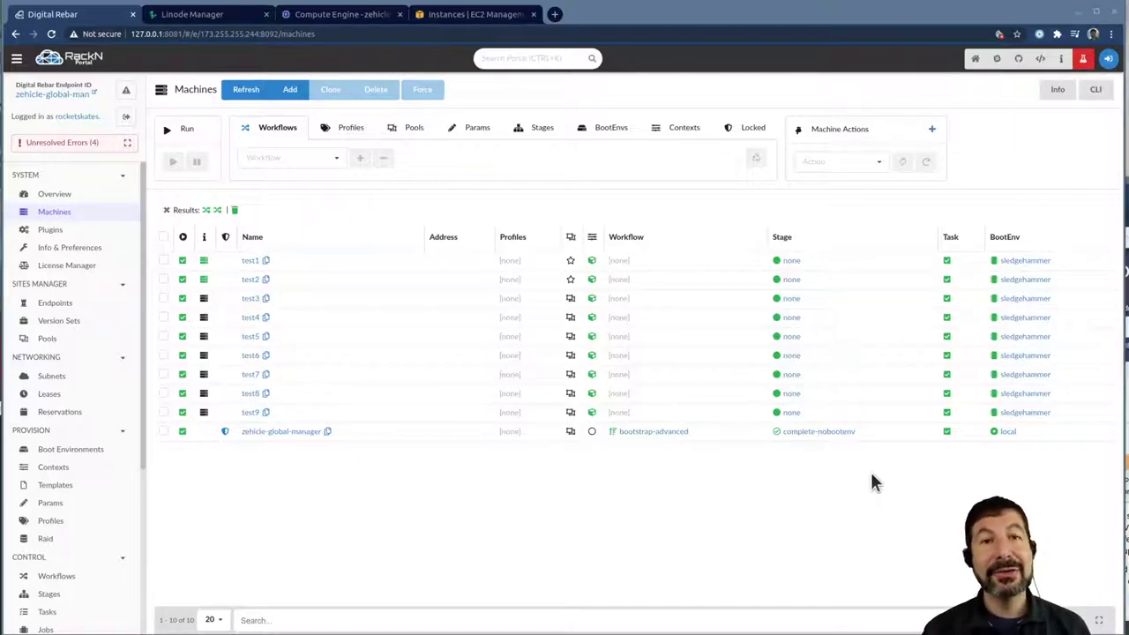
- Start a new machine named linode with the base context runner and the workflow discover-base
left_click(291, 91)
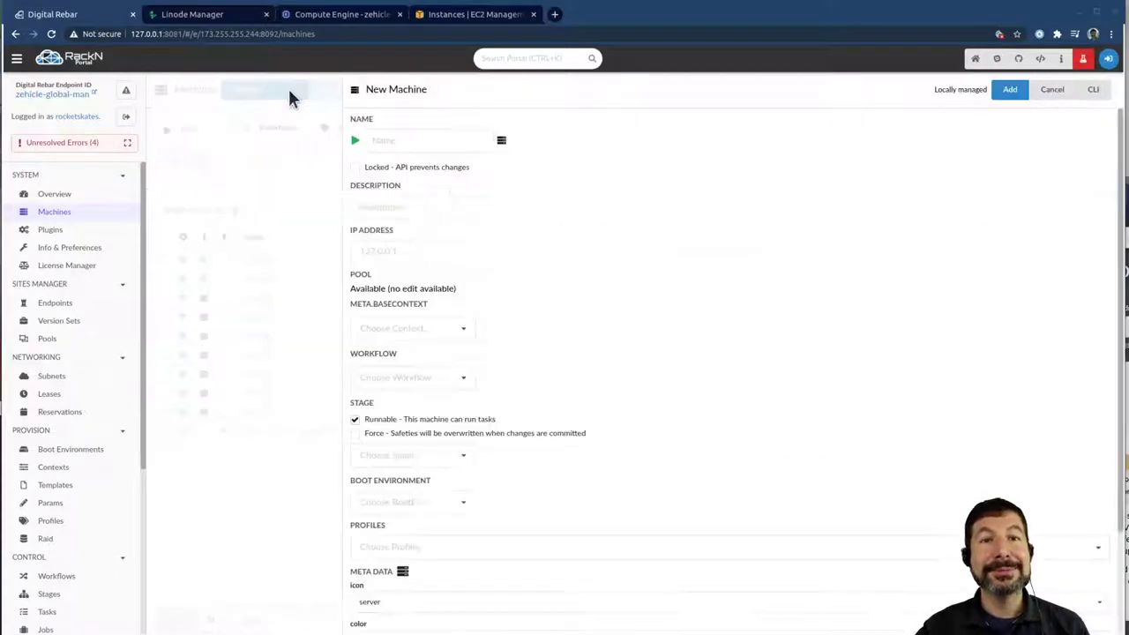
left_click(408, 138)
type("lin")
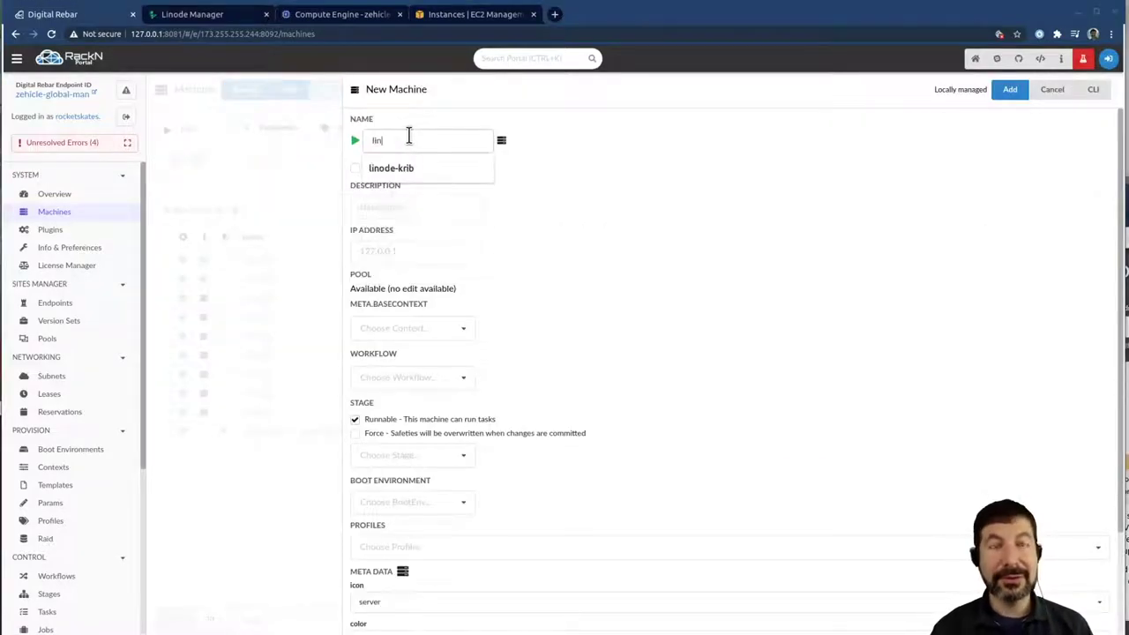
type("ode")
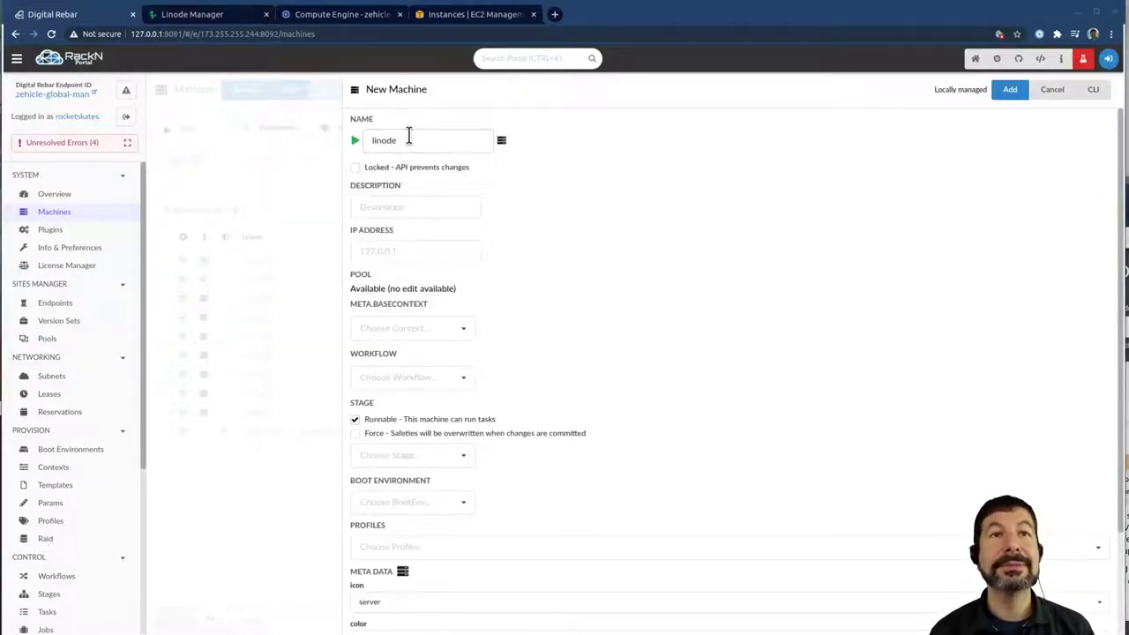
left_click(404, 328)
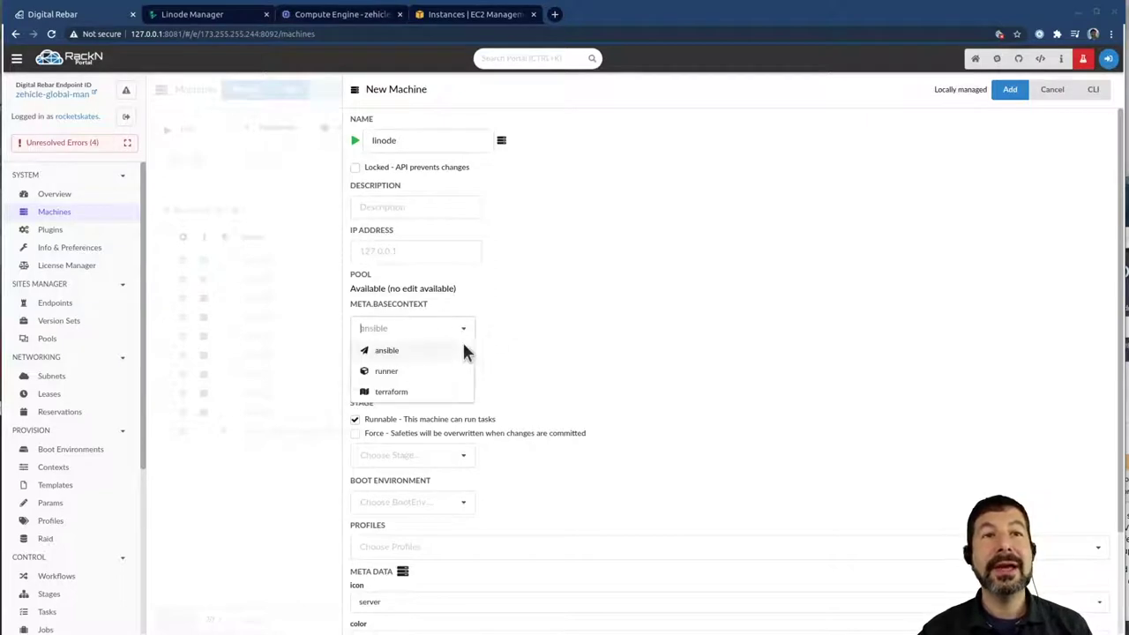
left_click(408, 370)
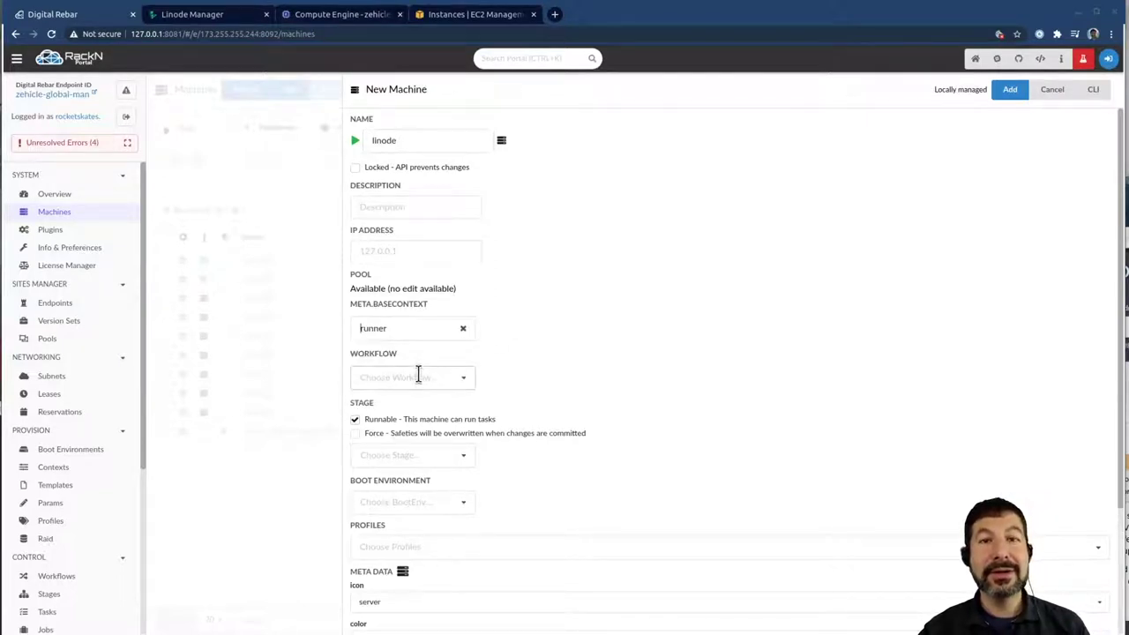
left_click(463, 383)
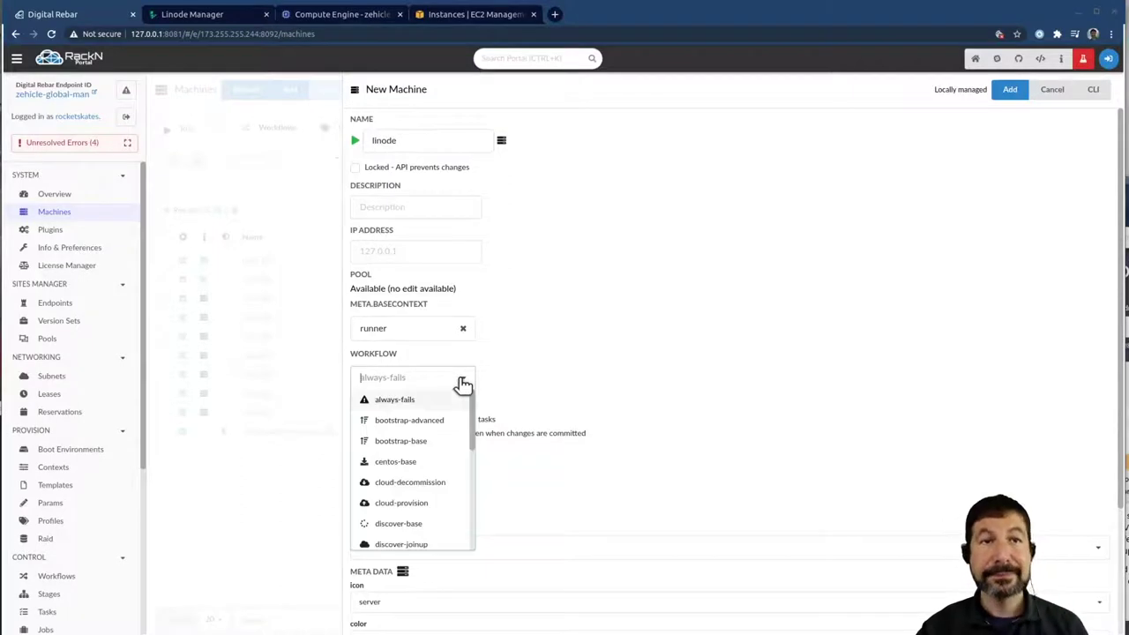
left_click(401, 524)
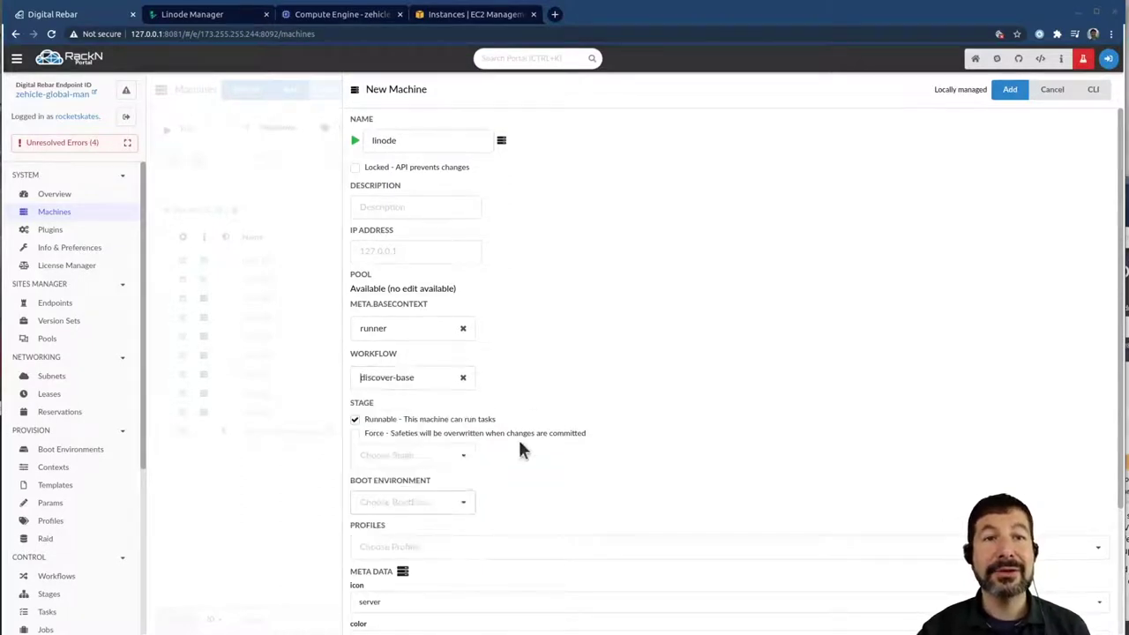
- Assign the profiles linode and cluster-zehicle to the new machine and add it
scroll(577, 371, "down", 2)
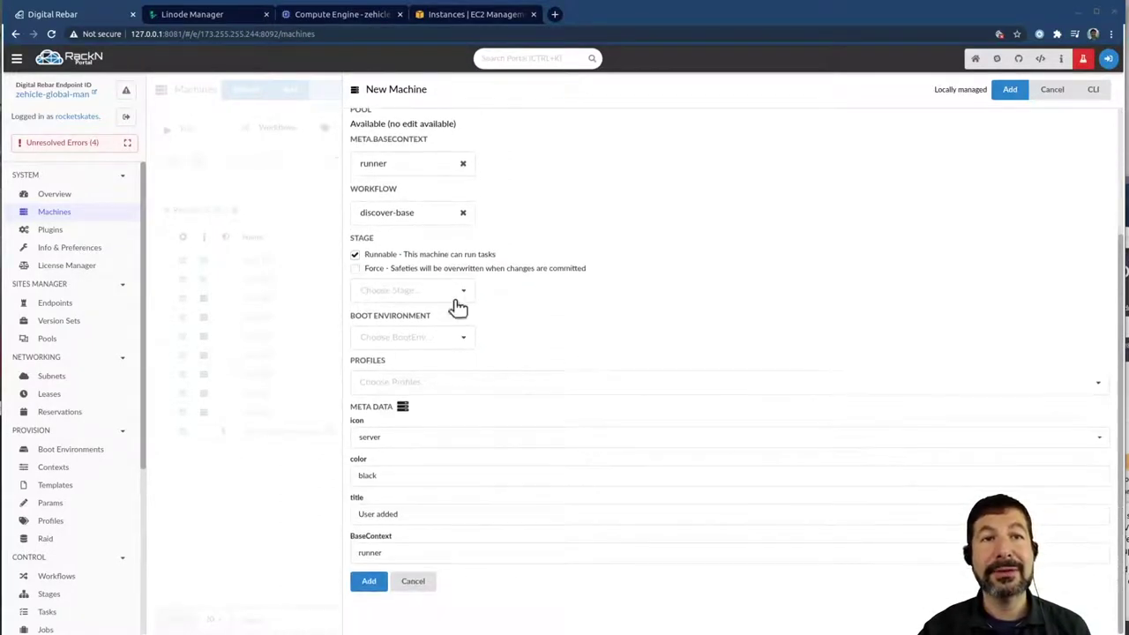
left_click(421, 384)
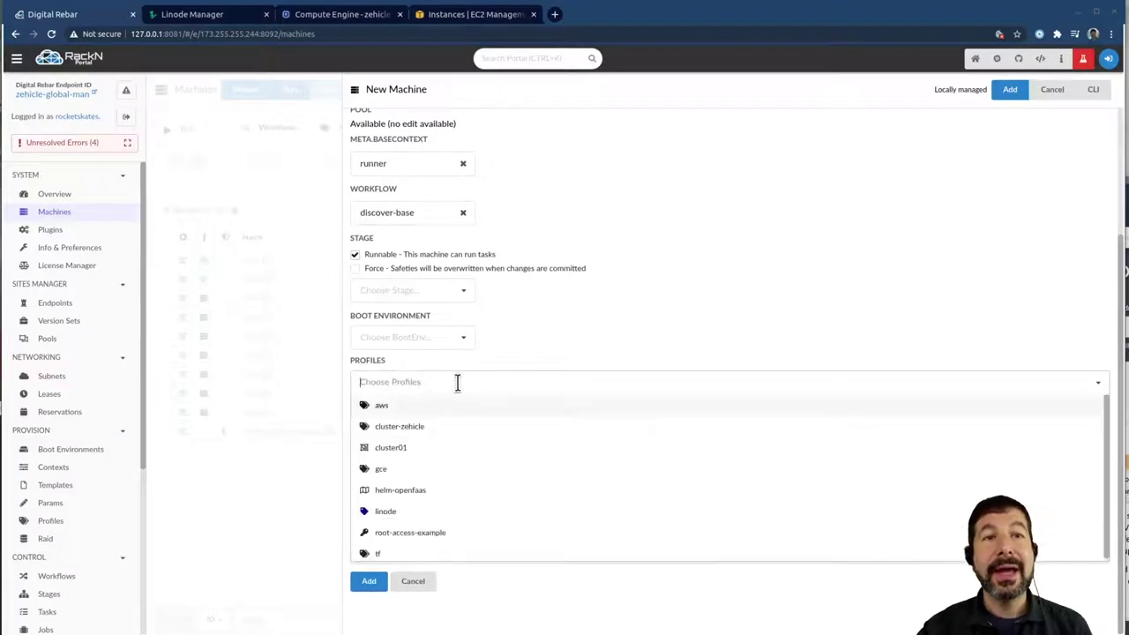
type("lin")
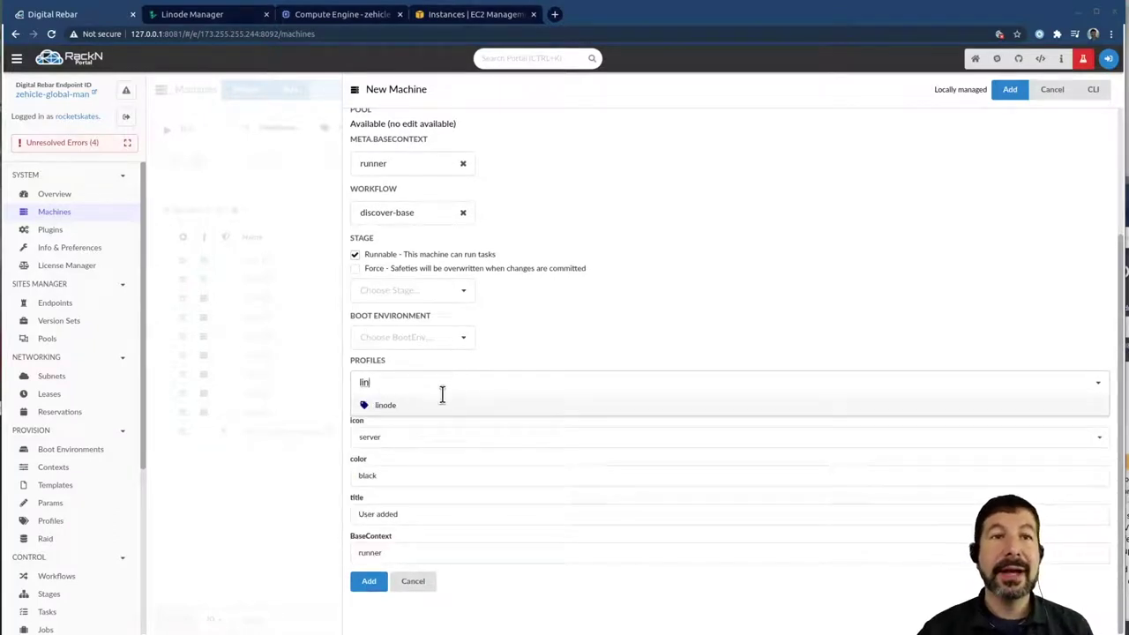
left_click(432, 407)
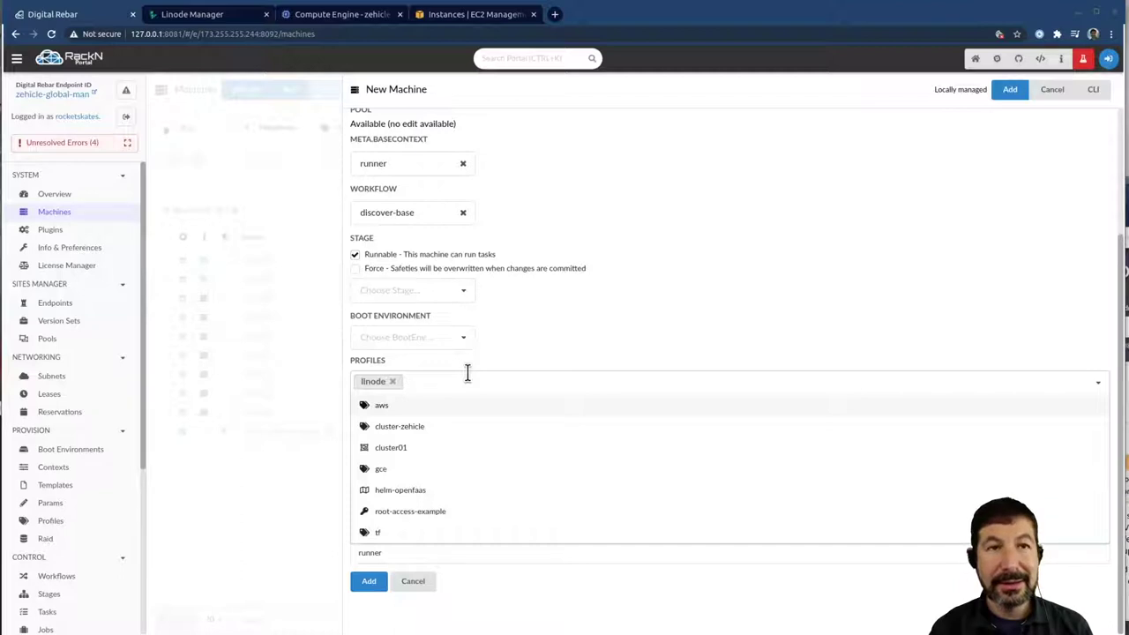
type("cl")
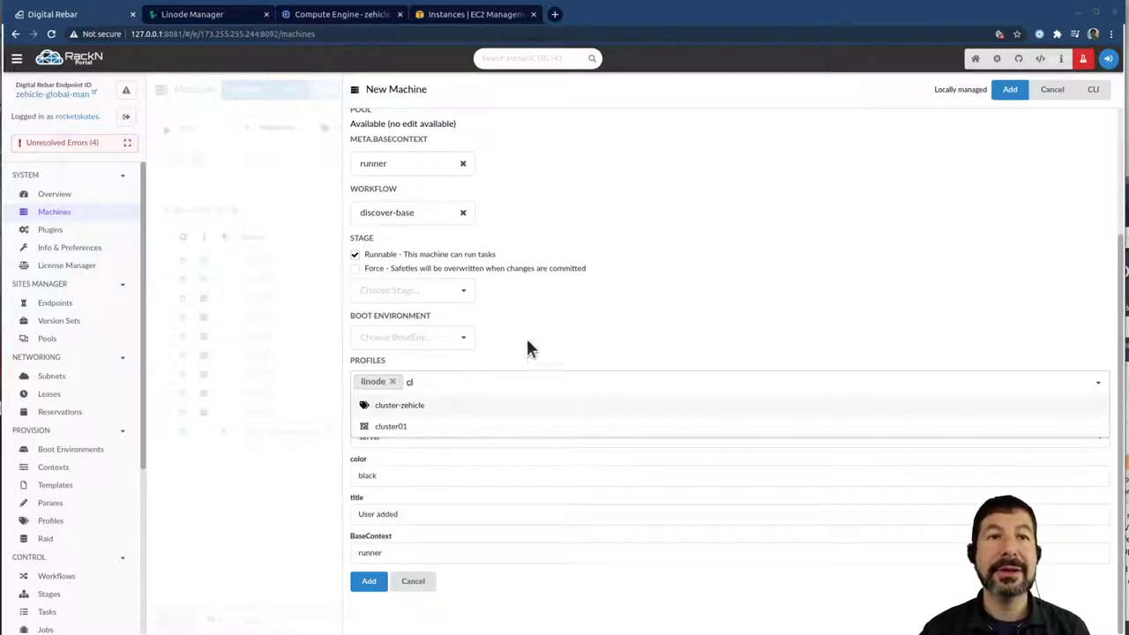
left_click(379, 407)
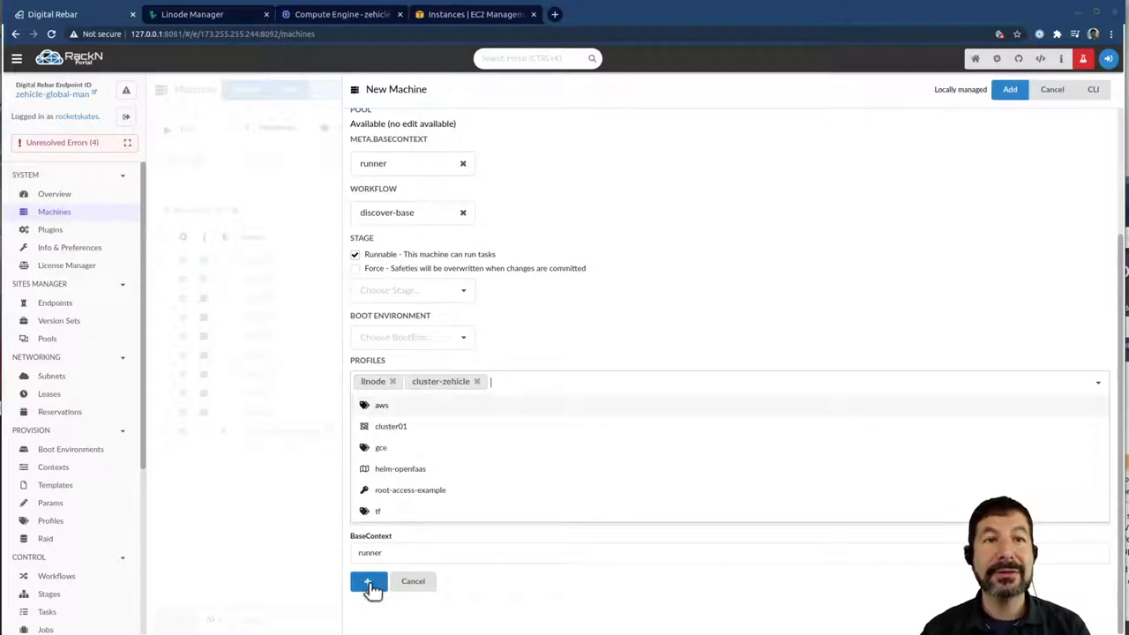
left_click(369, 582)
left_click(369, 582)
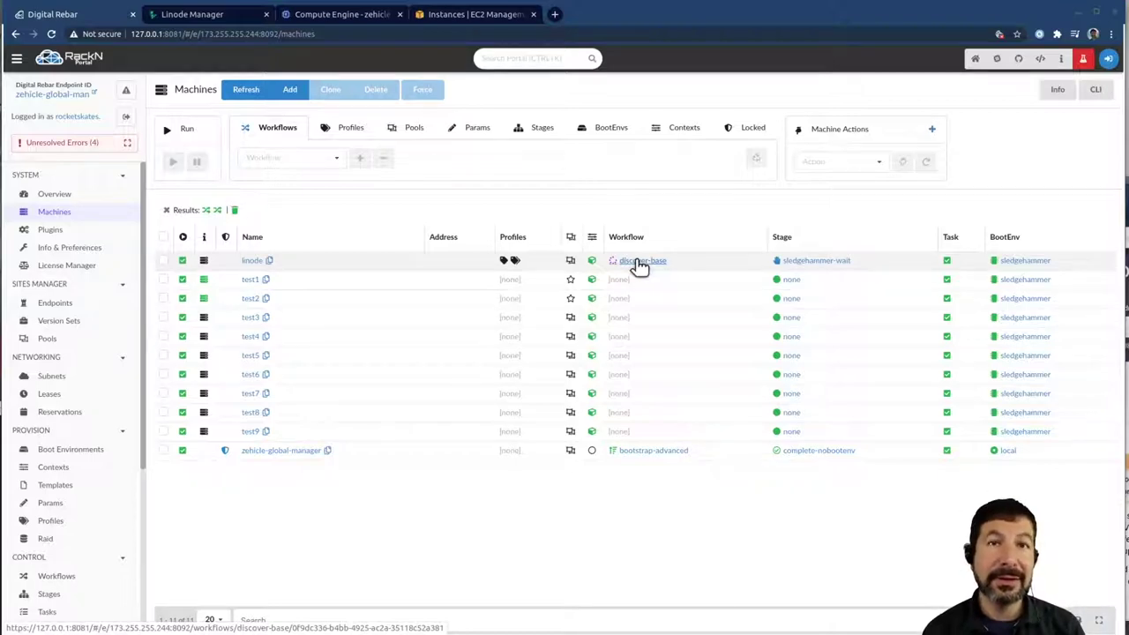
- Apply the load-generator workflow to the linode machine
left_click(163, 261)
left_click(303, 160)
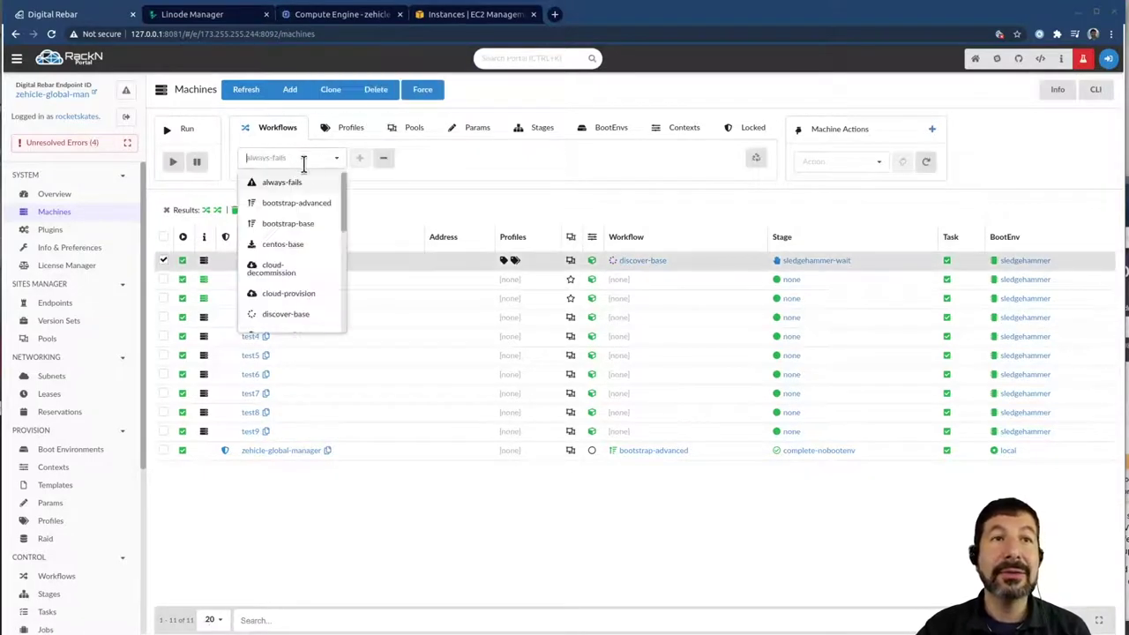
type("work")
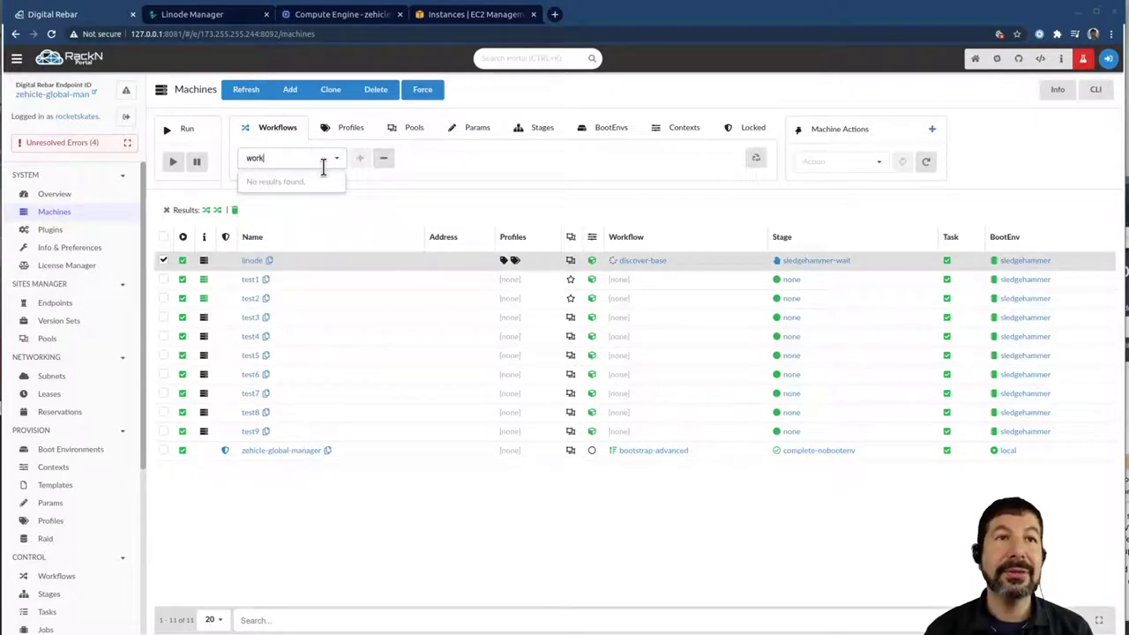
key("BackSpace")
key("BackSpace")
key("BackSpace")
key("BackSpace")
type("load")
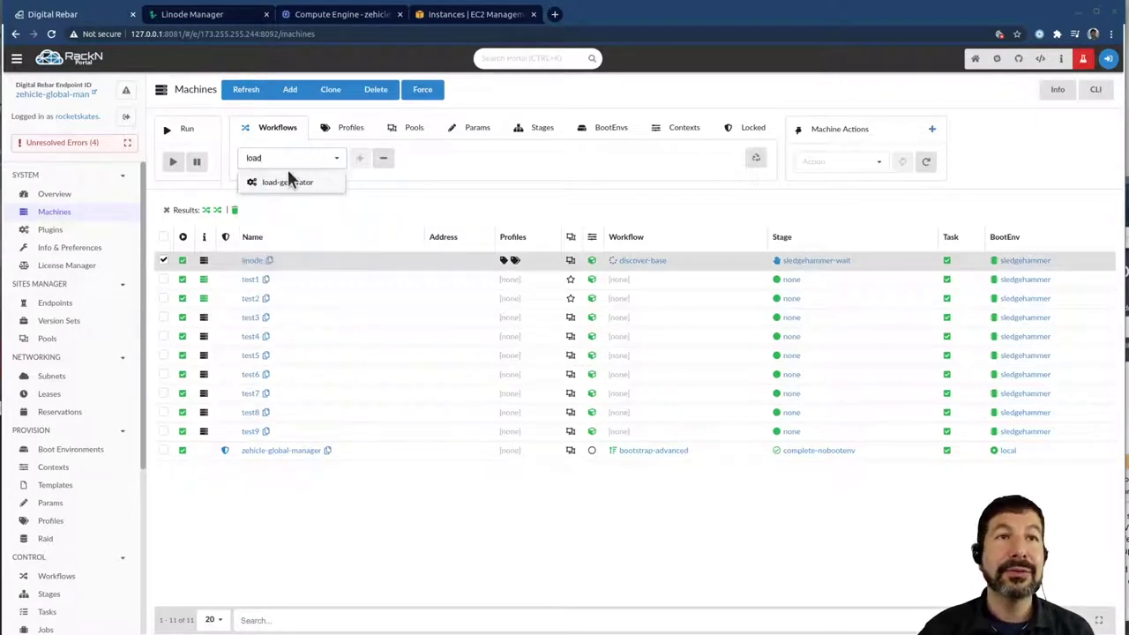
left_click(290, 182)
left_click(359, 158)
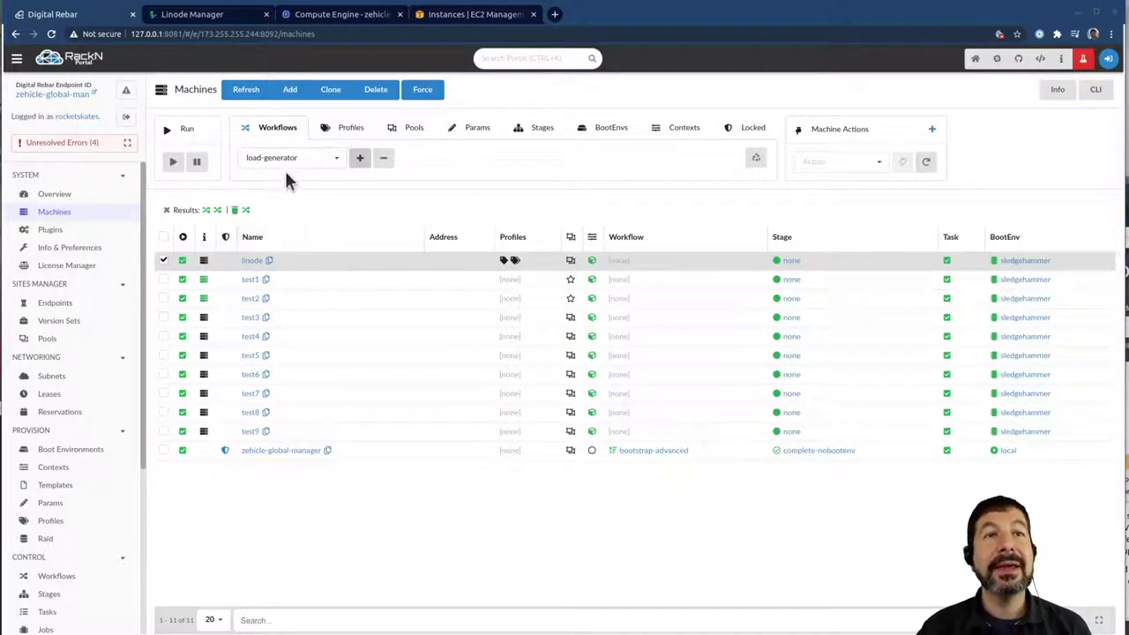
left_click(317, 157)
left_click(415, 205)
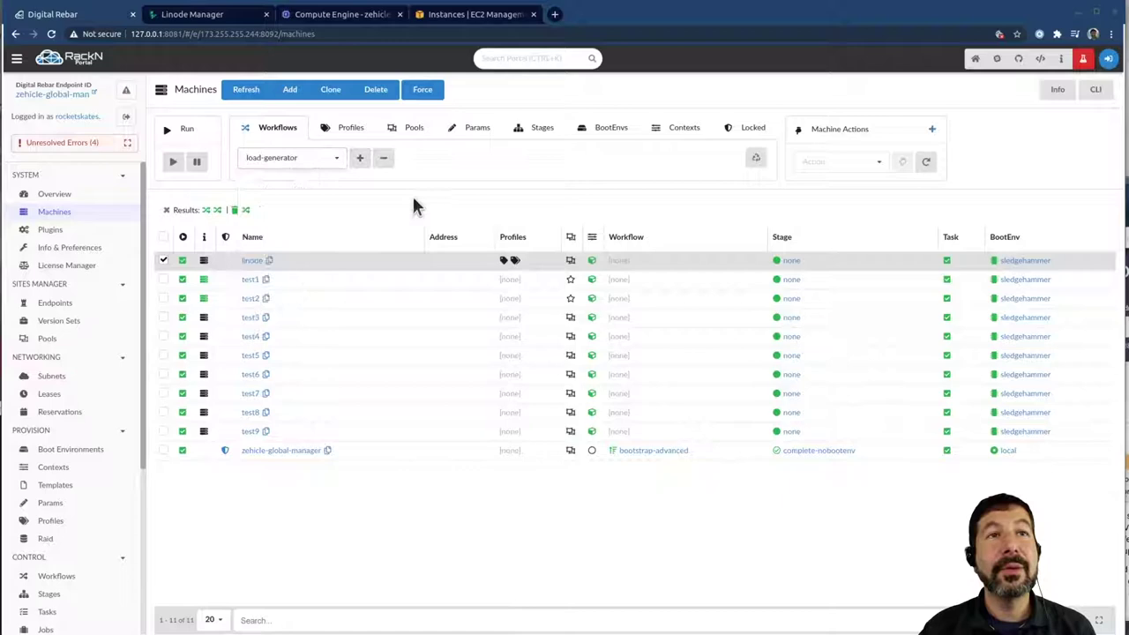
- Check the Linode, Google Compute Engine and AWS EC2 consoles for existing instances
left_click(186, 18)
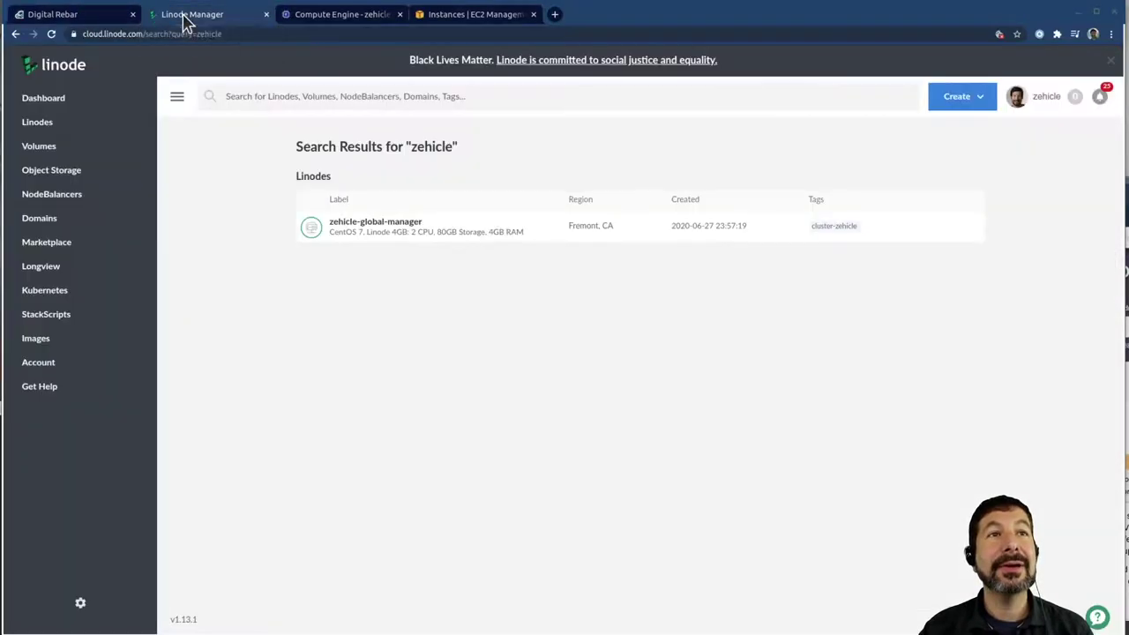
left_click(345, 24)
left_click(457, 21)
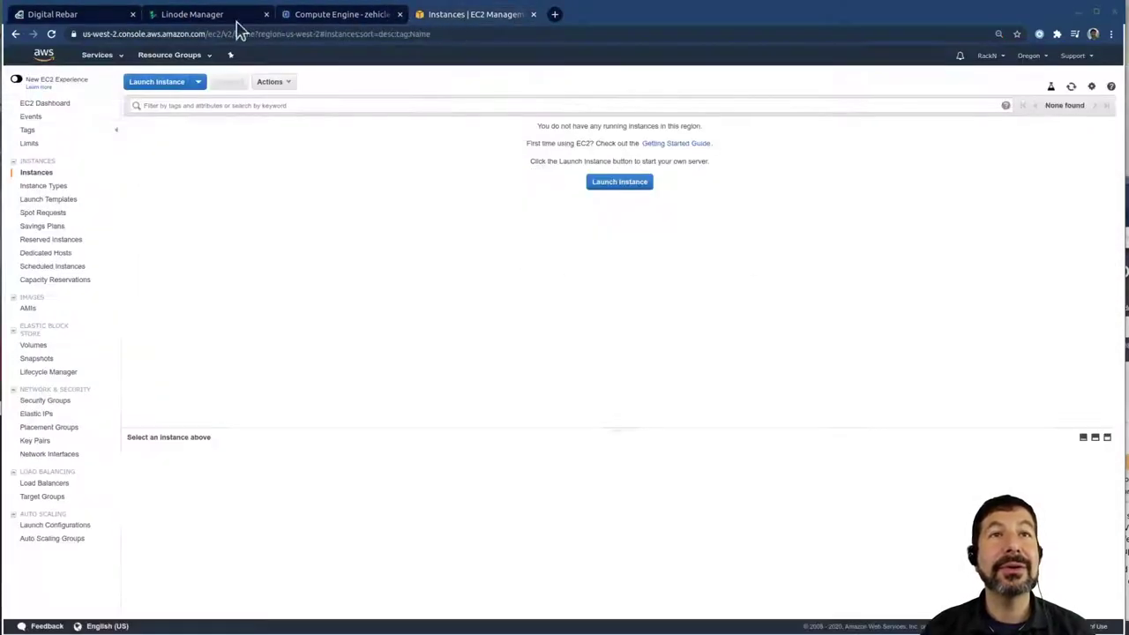
- Switch back to Digital Rebar and start a new machine named aws with base context runner and workflow discover-base
left_click(76, 17)
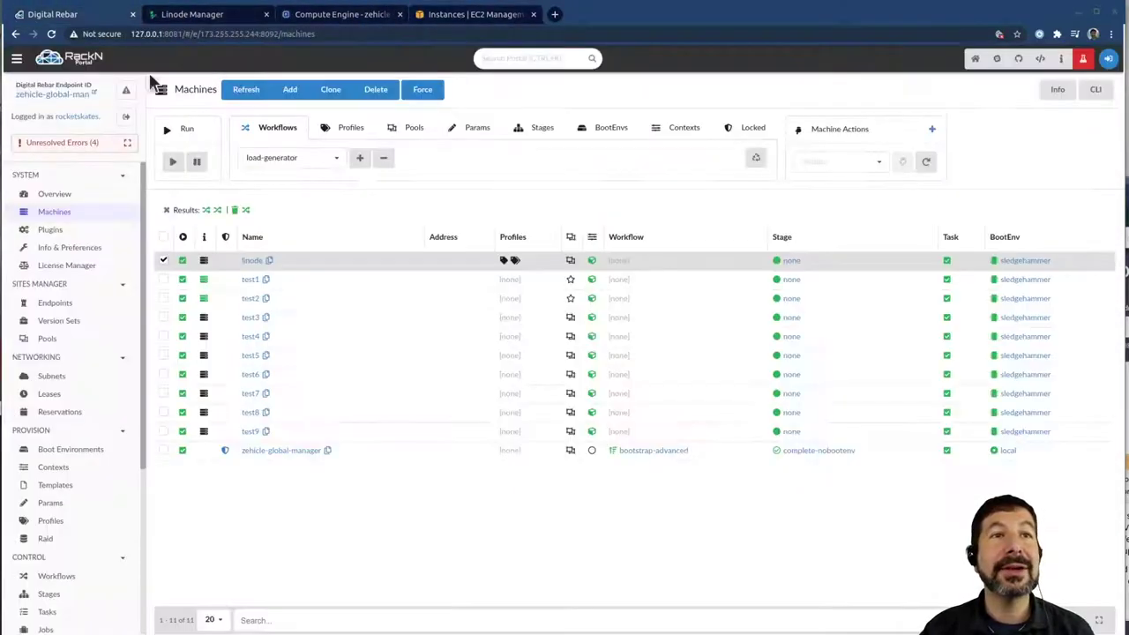
left_click(288, 90)
left_click(393, 142)
type("aws")
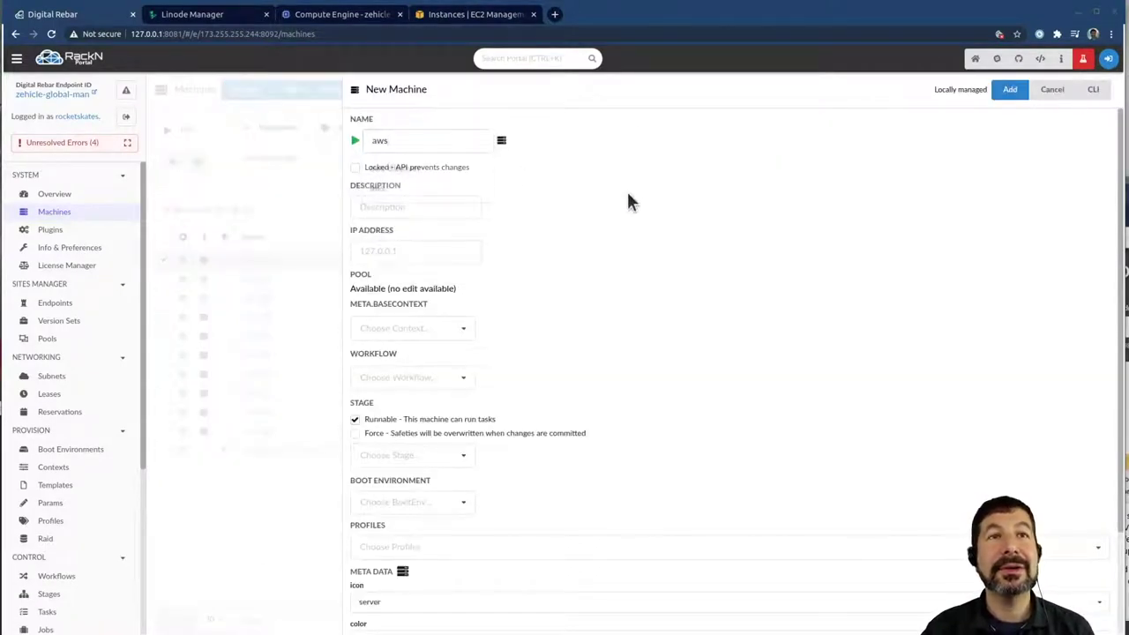
left_click(406, 328)
left_click(398, 372)
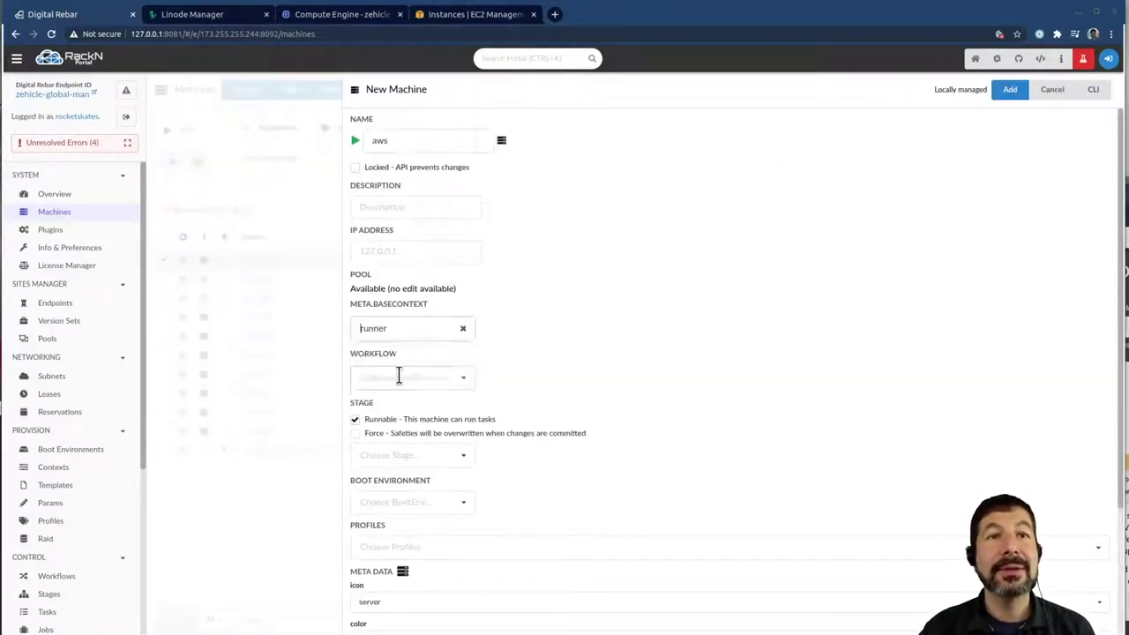
left_click(426, 377)
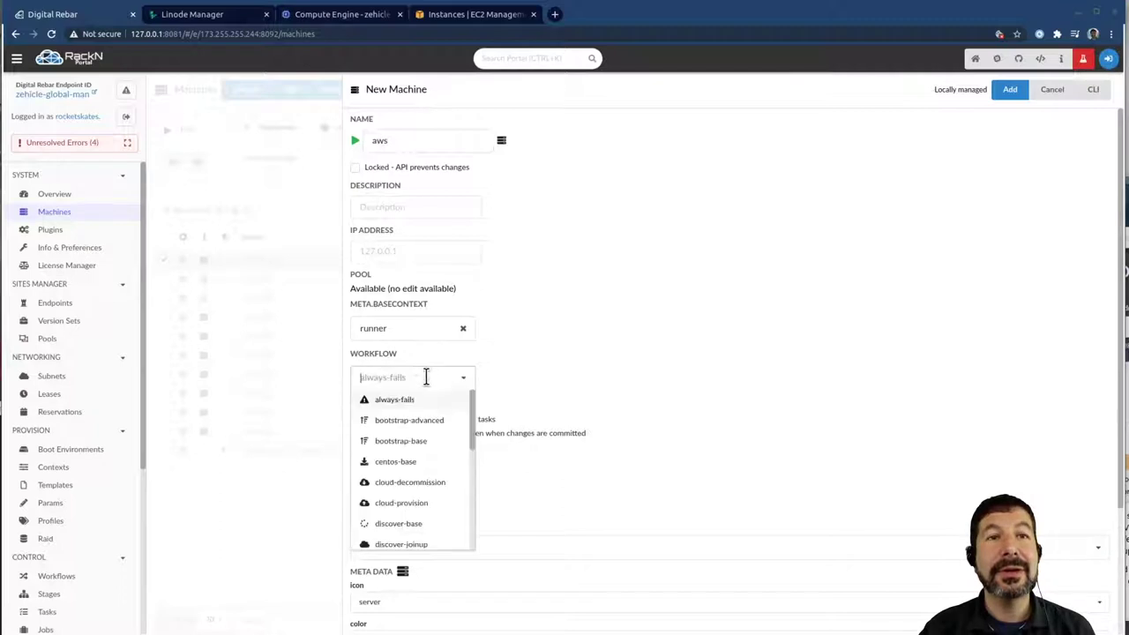
left_click(398, 523)
- Assign the profiles aws and cluster-zehicle to the aws machine and add it
scroll(705, 423, "down", 3)
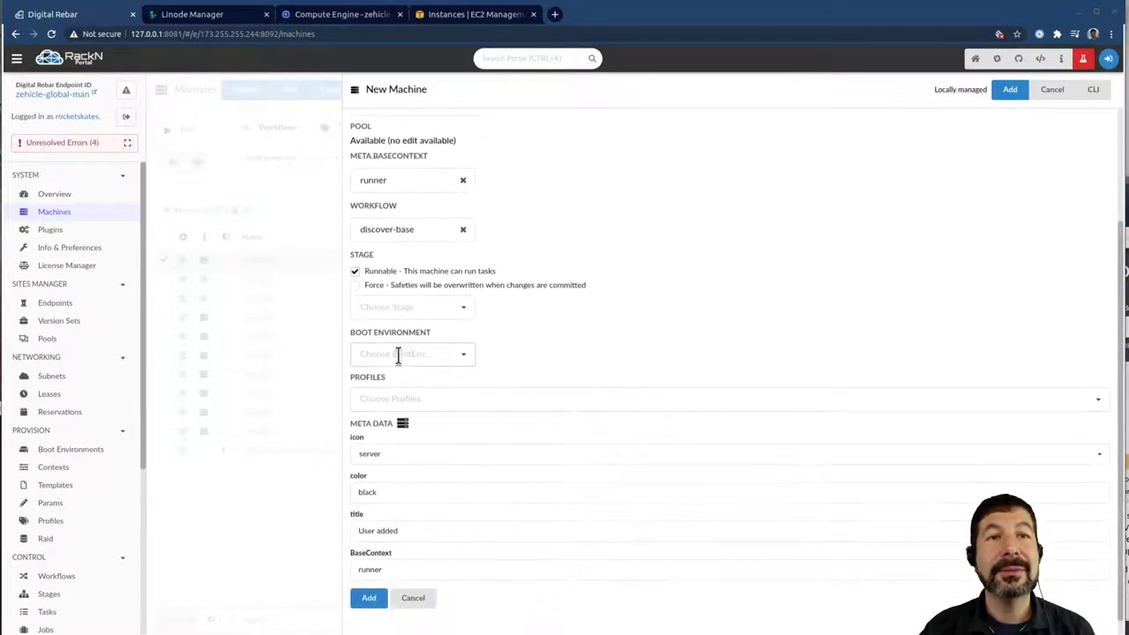
left_click(464, 403)
type("aws")
left_click(409, 422)
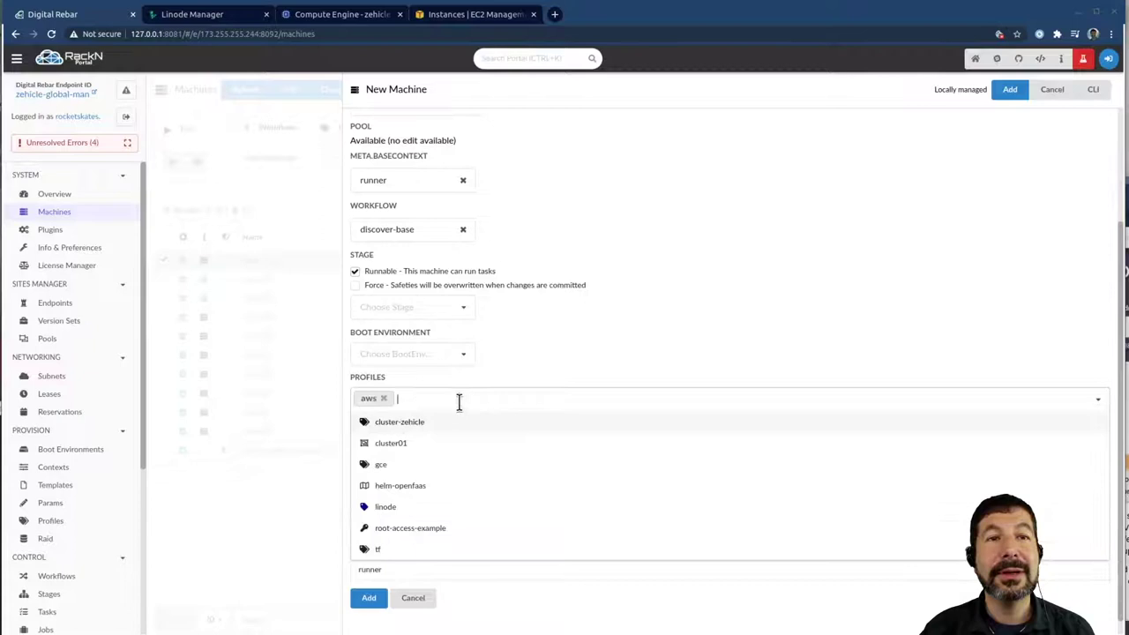
left_click(407, 423)
left_click(366, 599)
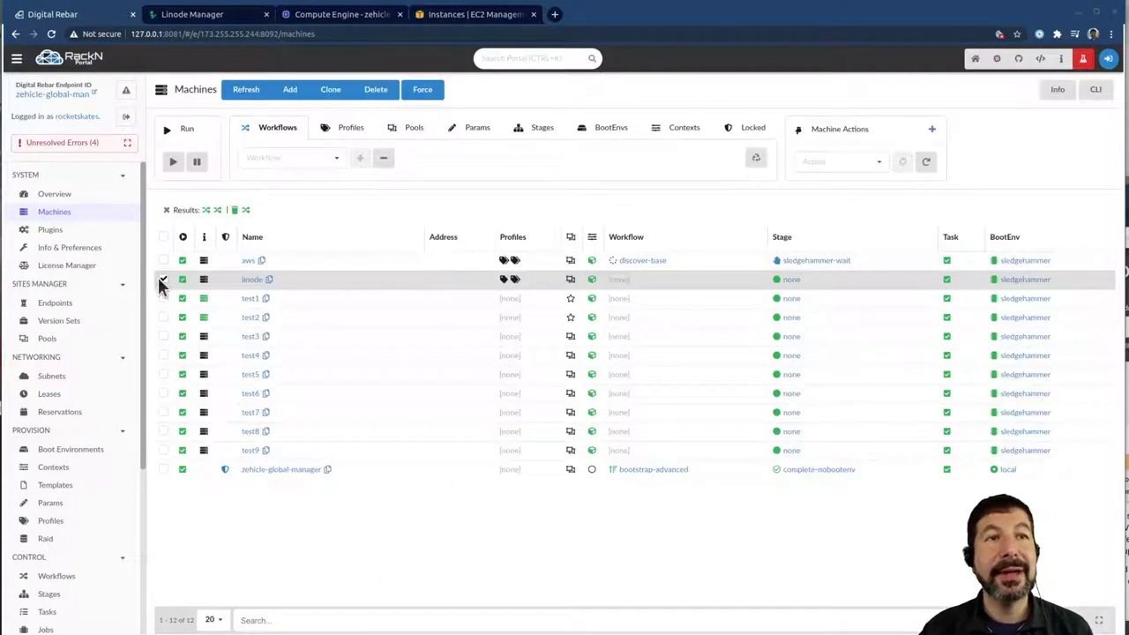
- Deselect the linode machine and start another new machine named gce
left_click(163, 280)
left_click(280, 90)
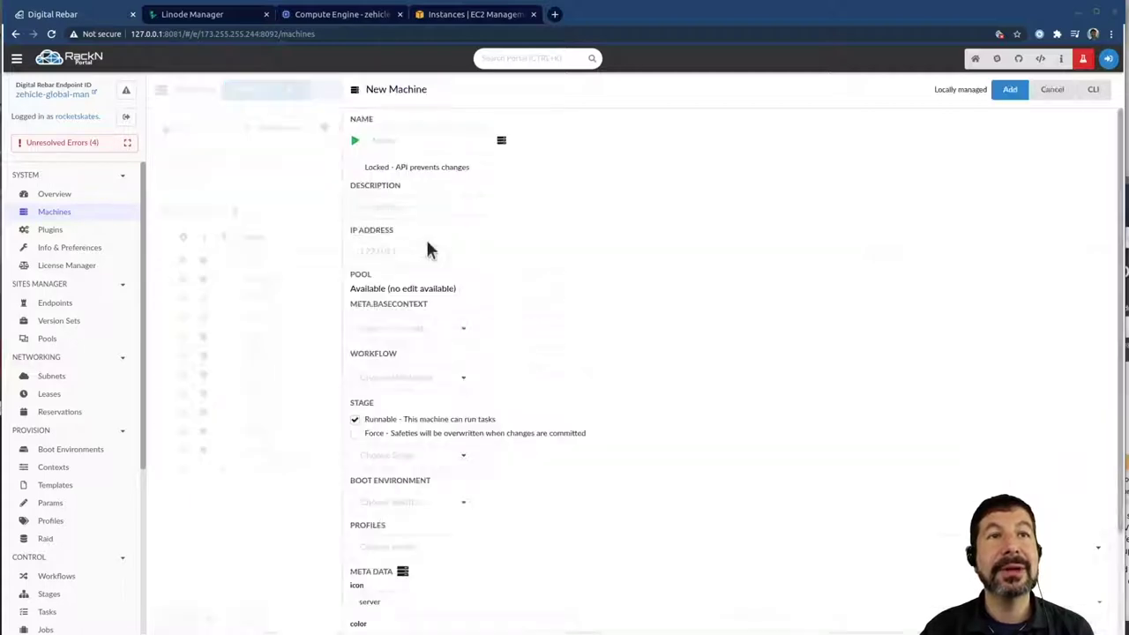
left_click(429, 141)
type("goo")
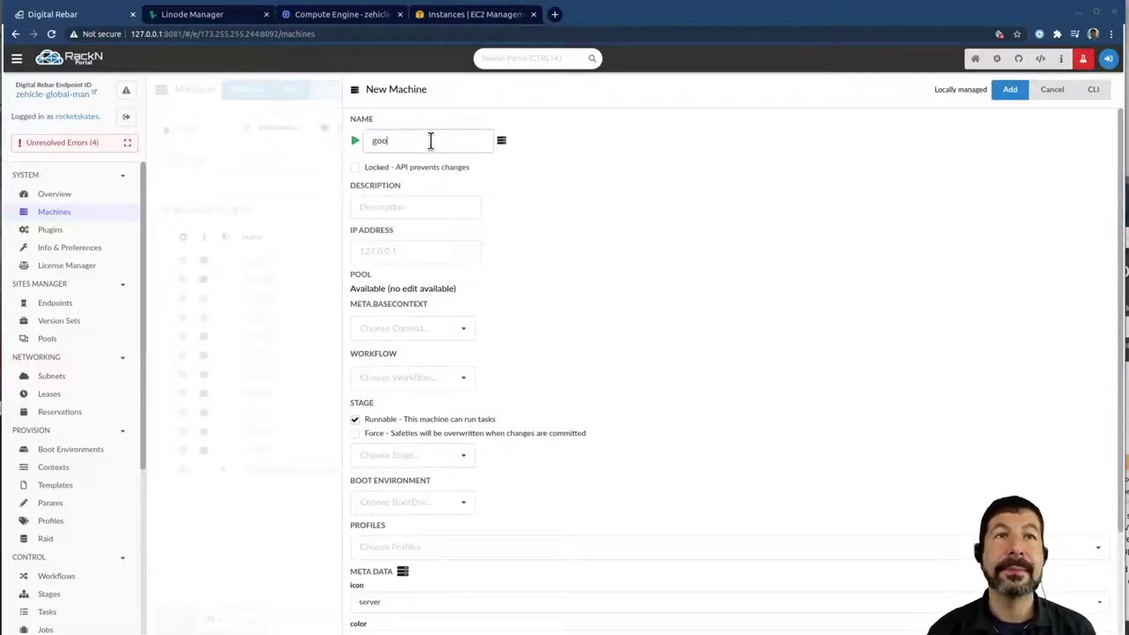
type("gle")
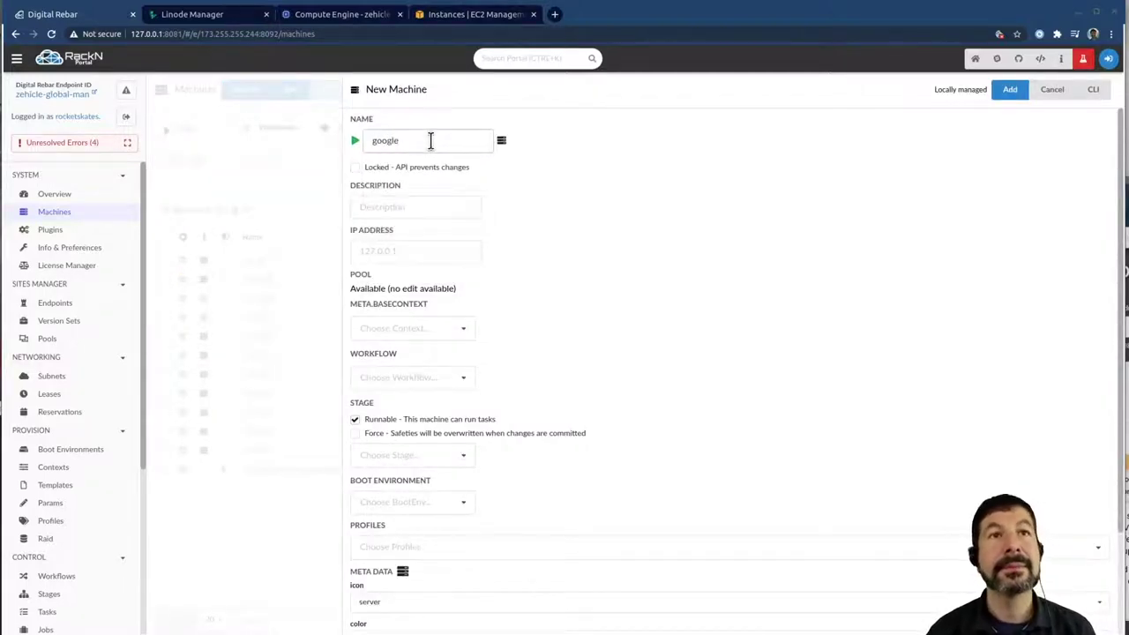
key("BackSpace")
key("BackSpace")
key("BackSpace")
key("BackSpace")
key("BackSpace")
type("ce")
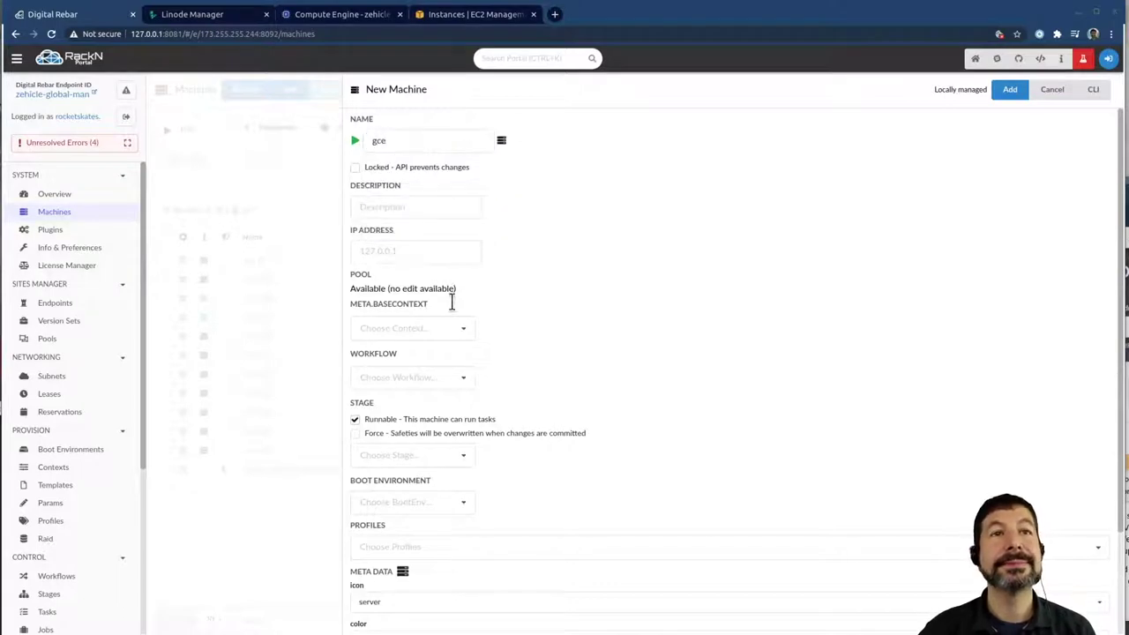
- Set the gce machine's base context to runner and its workflow to discover-base
left_click(411, 327)
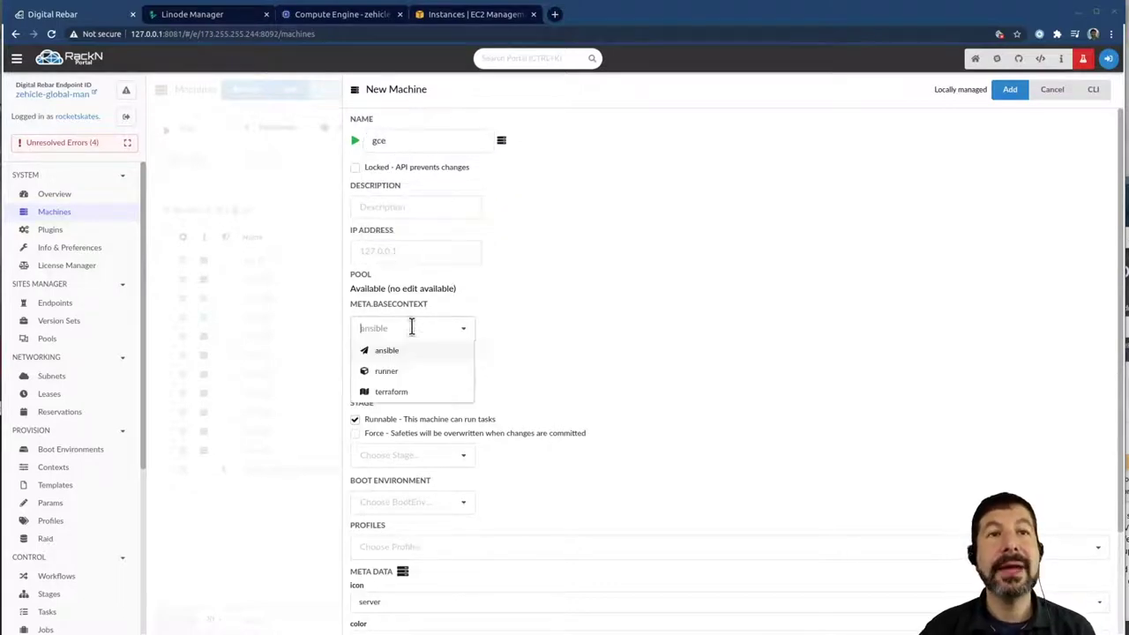
left_click(409, 371)
left_click(415, 377)
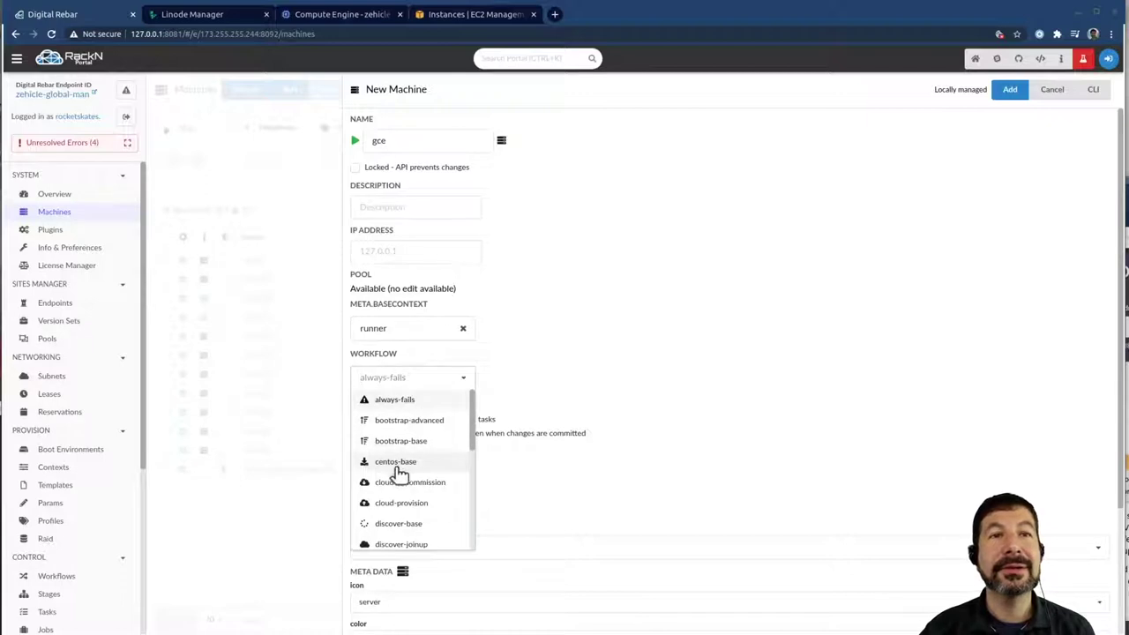
left_click(411, 441)
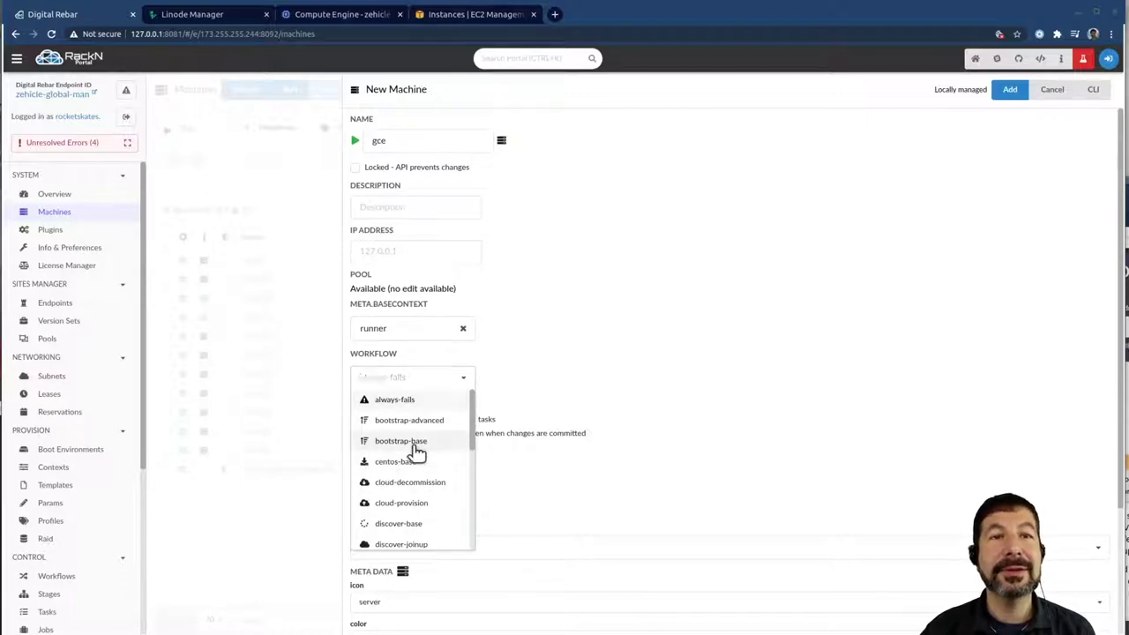
left_click(412, 371)
left_click(393, 497)
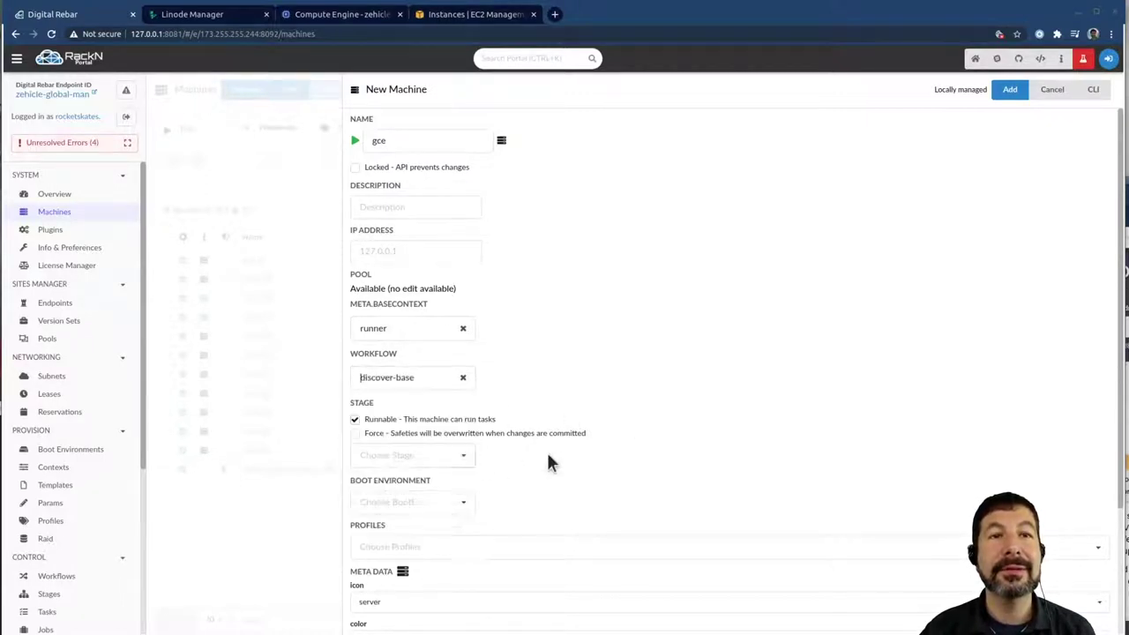
- Assign the profiles gce and cluster-zehicle to the gce machine and add it
scroll(625, 444, "down", 2)
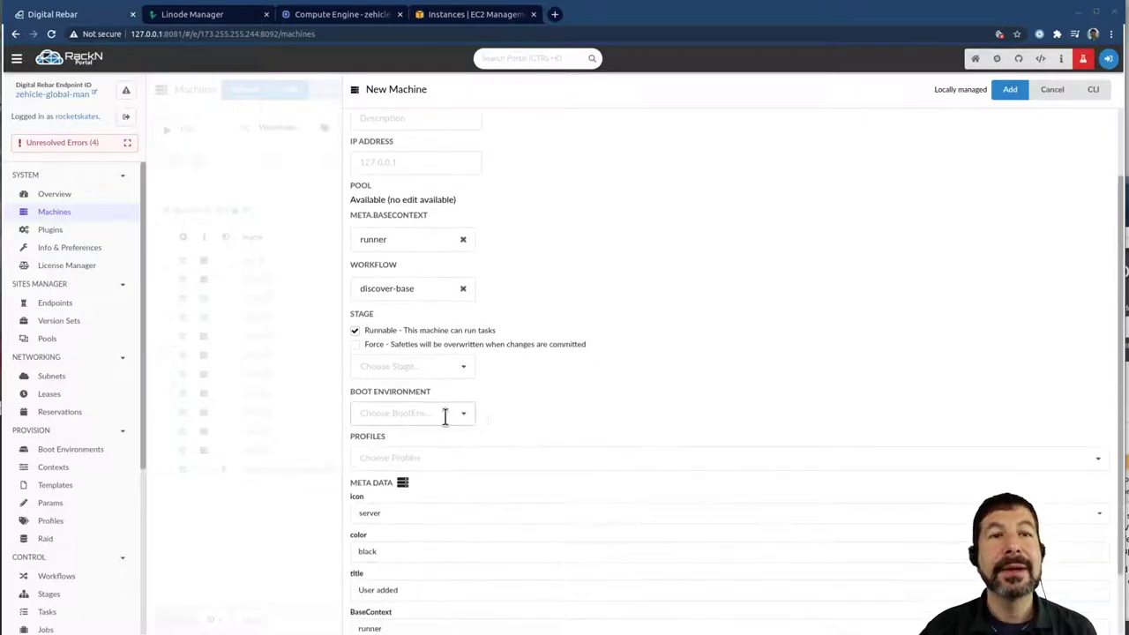
left_click(395, 459)
left_click(417, 363)
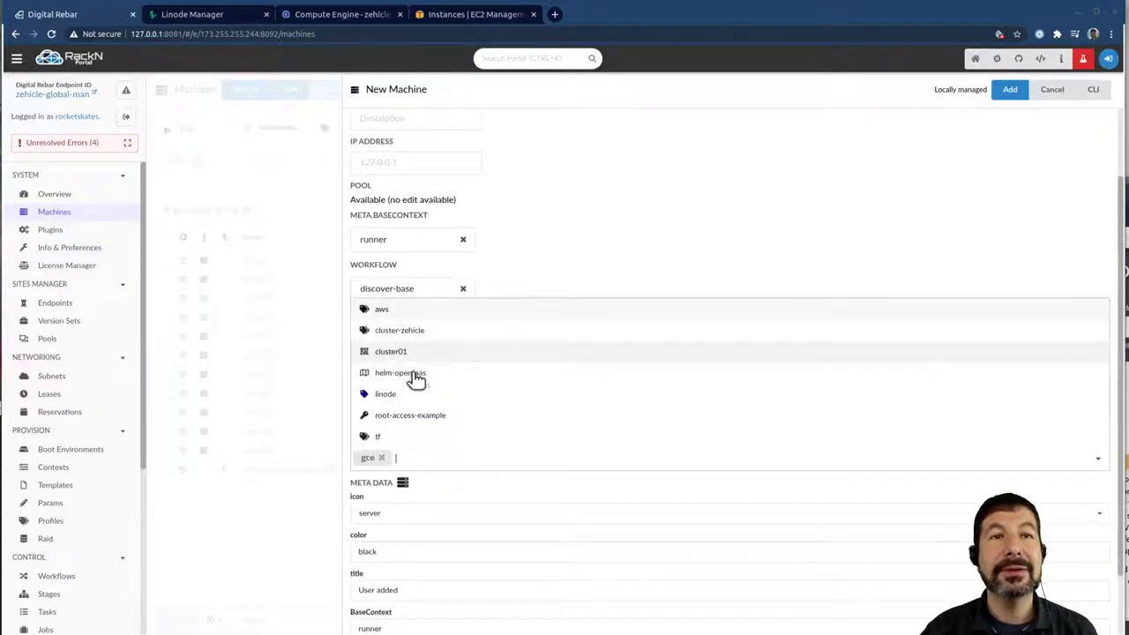
left_click(409, 335)
left_click(685, 413)
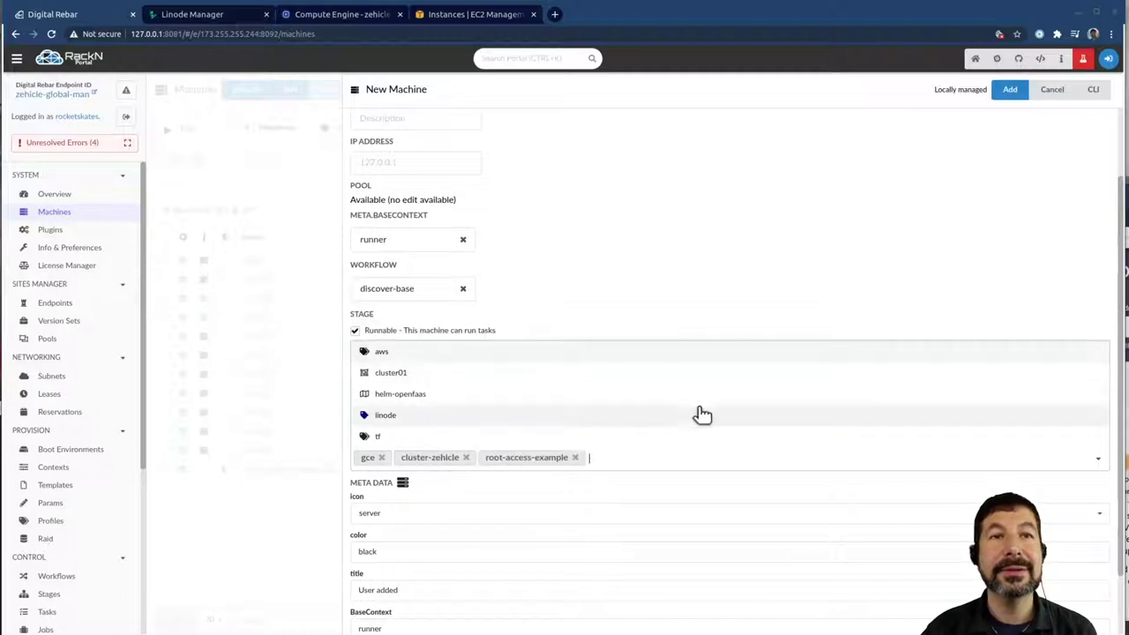
left_click(575, 457)
left_click(1008, 90)
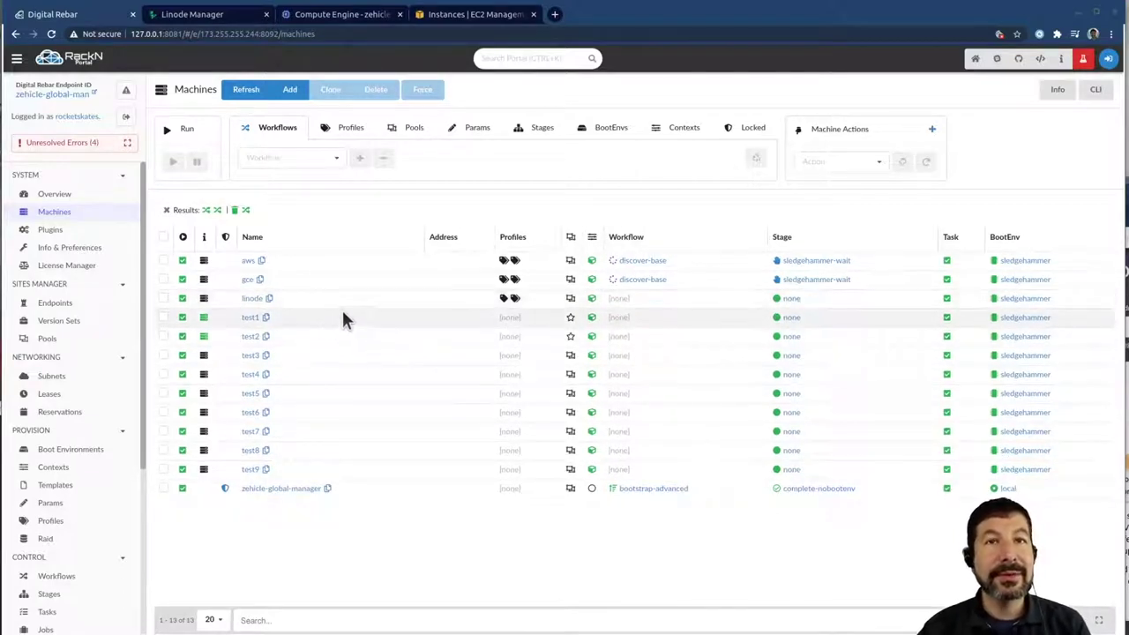
- Inspect the parameters of the linode, gce and aws cloud profiles
left_click(163, 261)
left_click(164, 279)
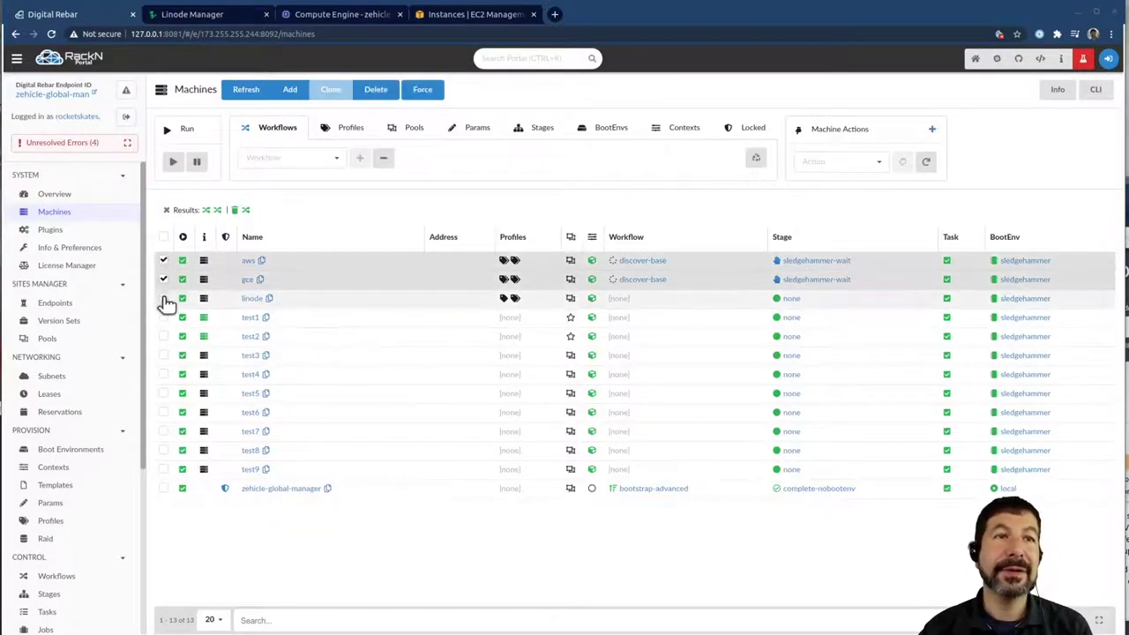
left_click(505, 299)
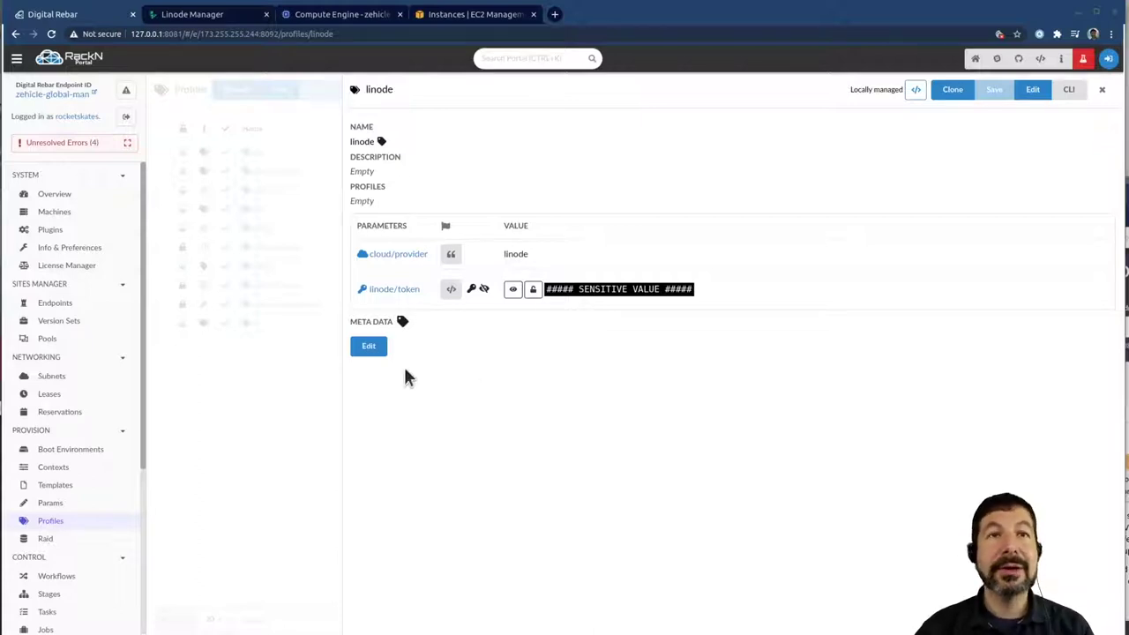
key("alt+Left")
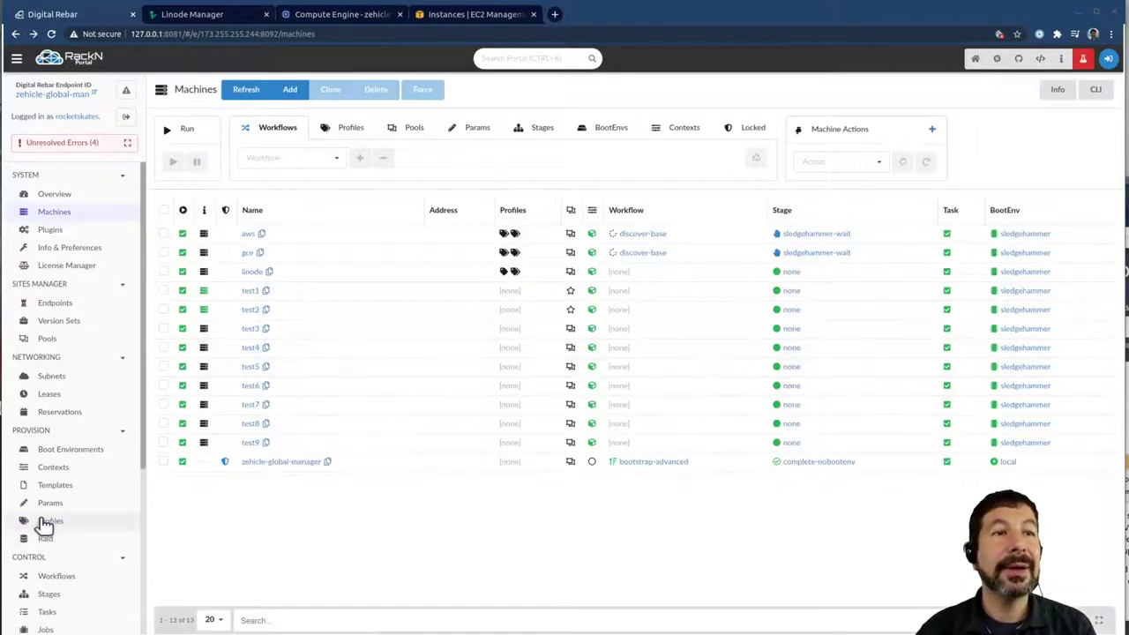
left_click(46, 522)
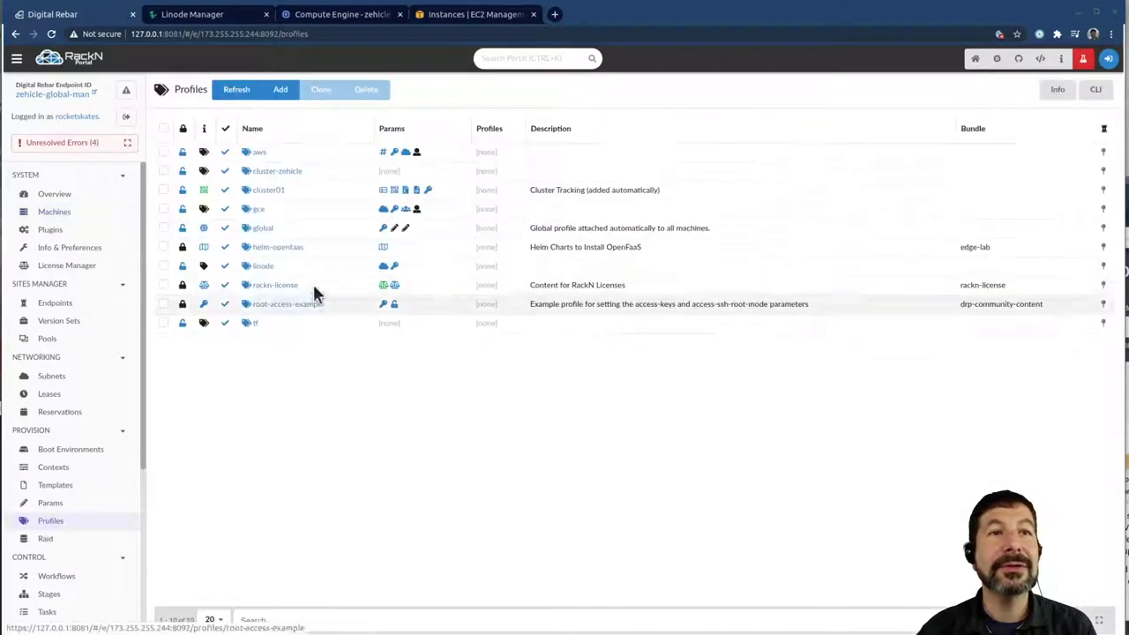
left_click(258, 212)
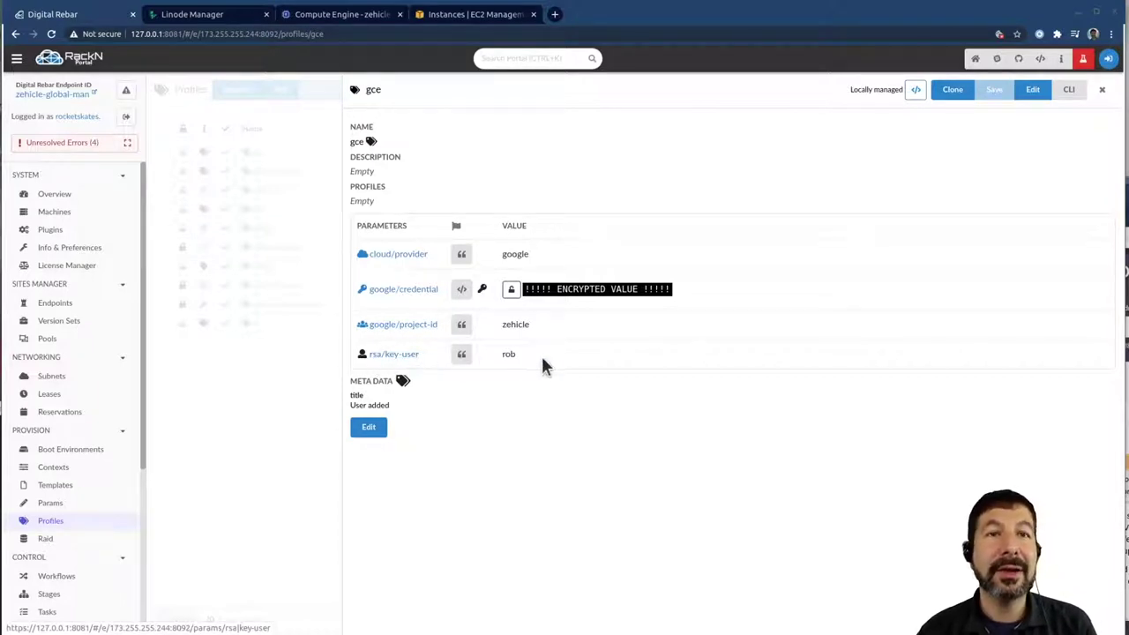
left_click(328, 410)
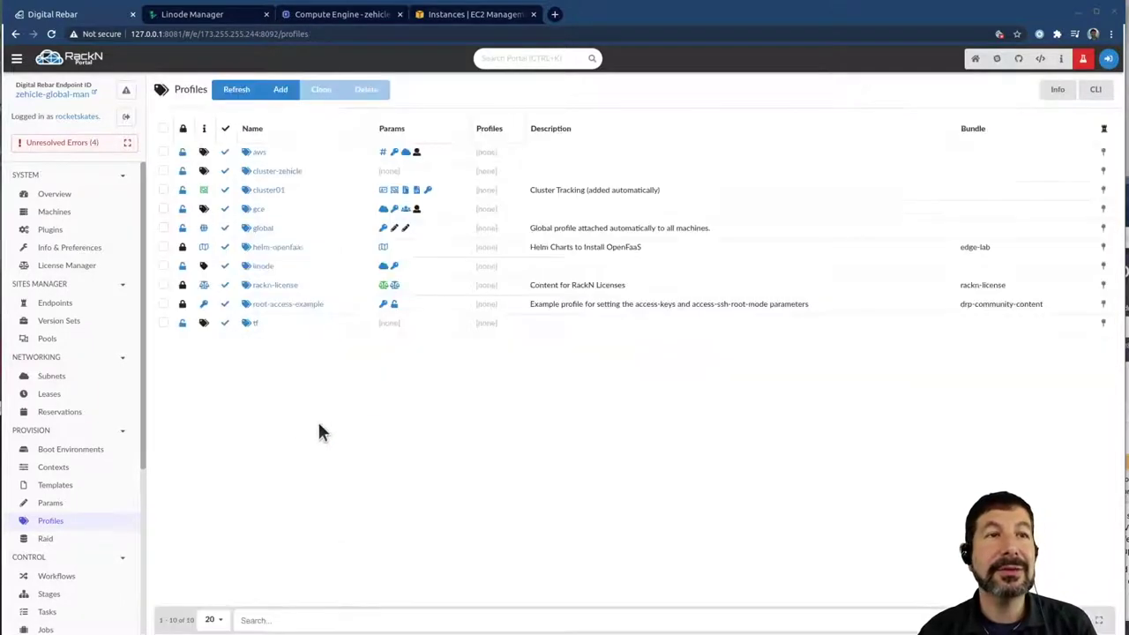
left_click(261, 151)
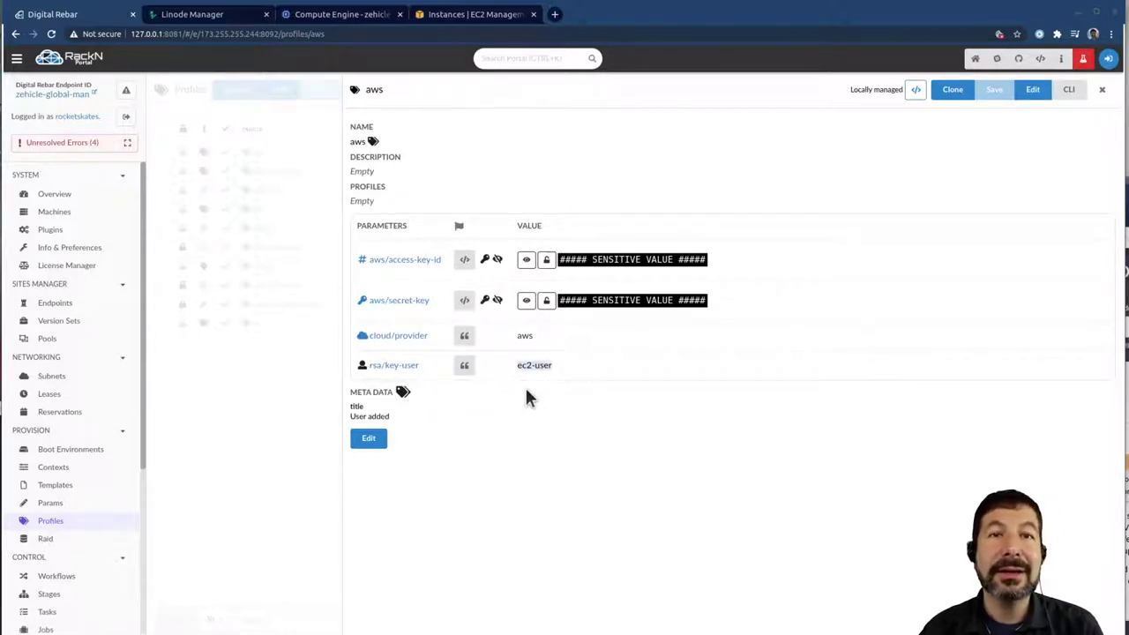
left_click(319, 410)
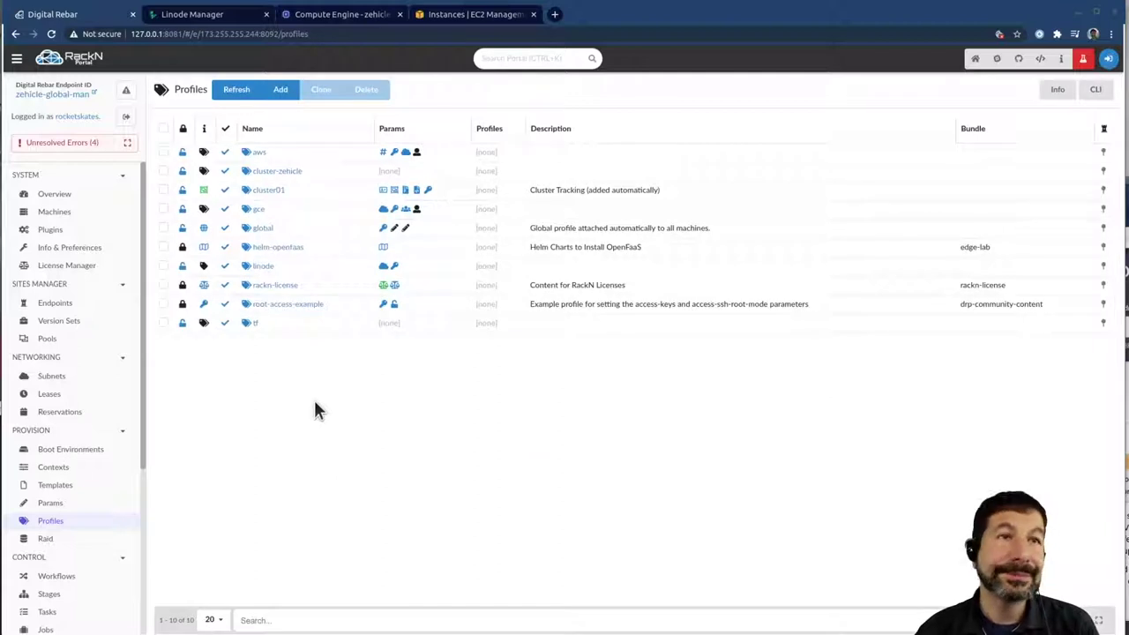
- Apply the cloud-provision workflow to the aws, gce and linode machines together
left_click(49, 212)
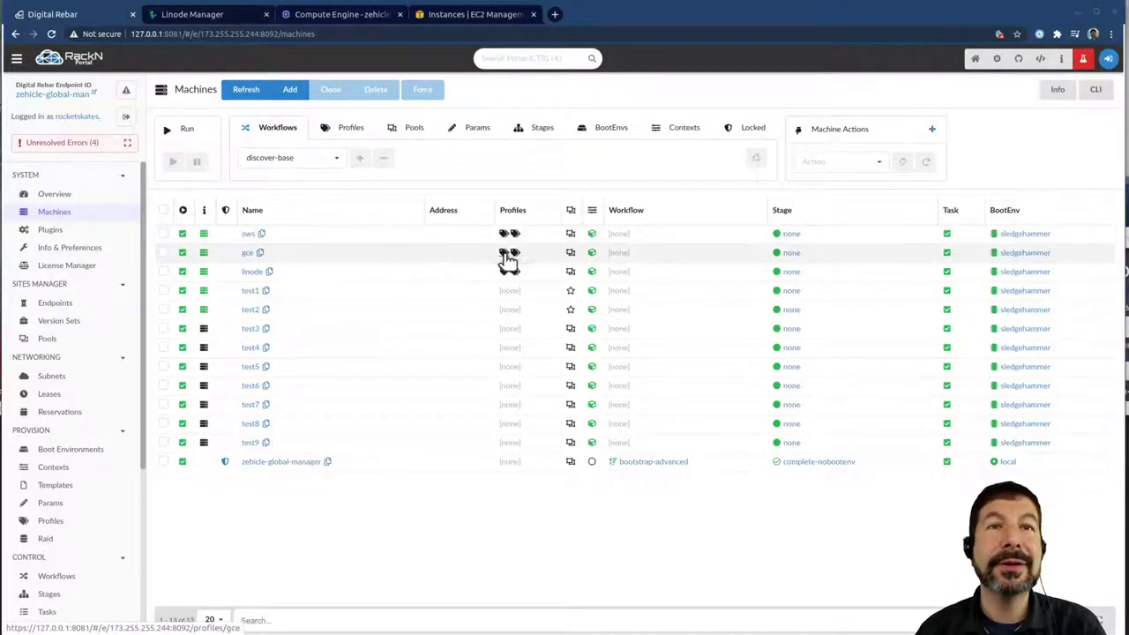
left_click(163, 233)
left_click(163, 252)
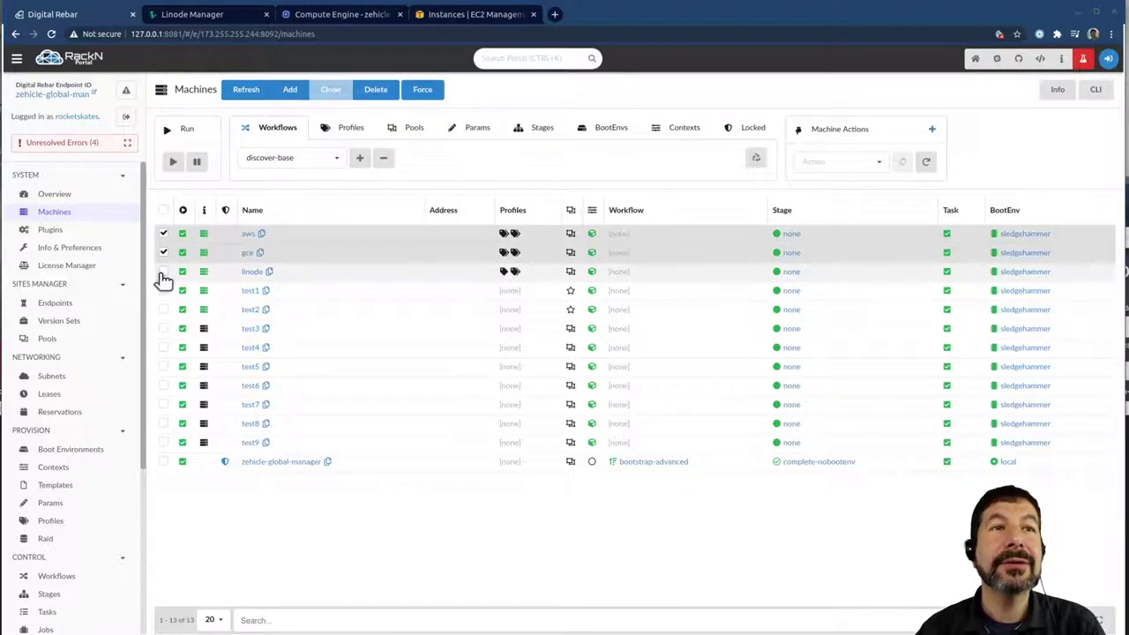
left_click(164, 271)
left_click(296, 163)
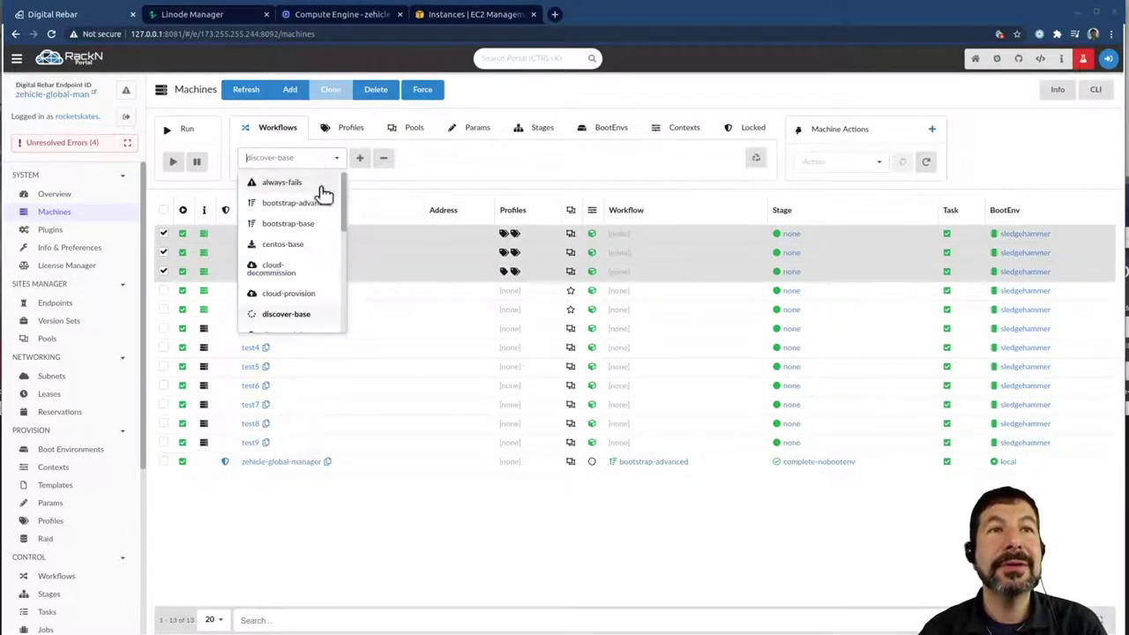
left_click(272, 294)
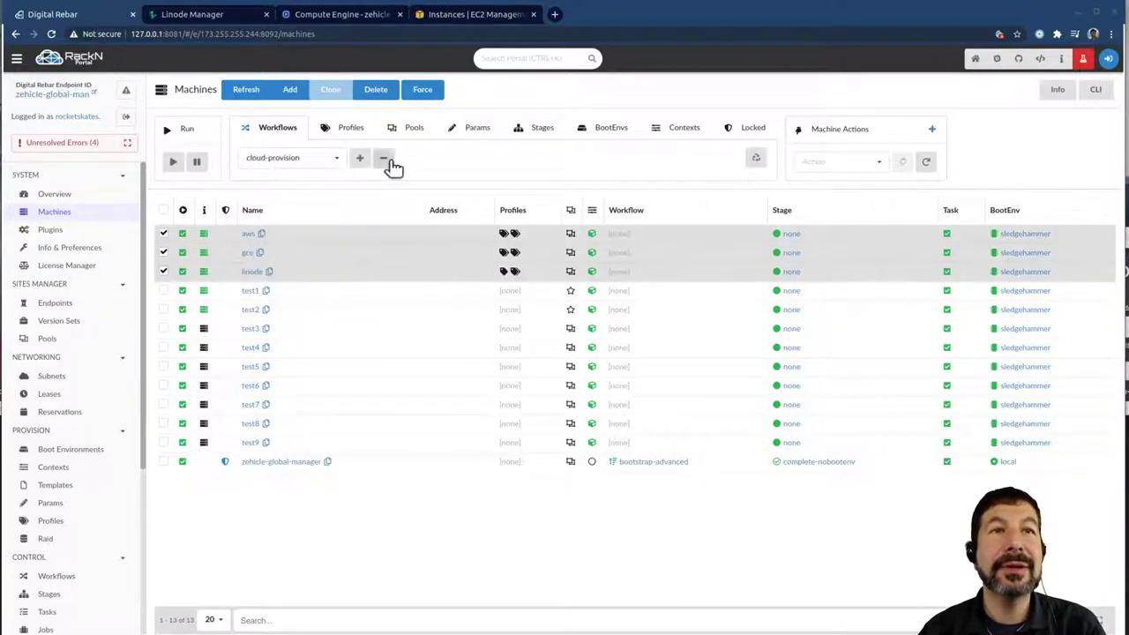
left_click(360, 161)
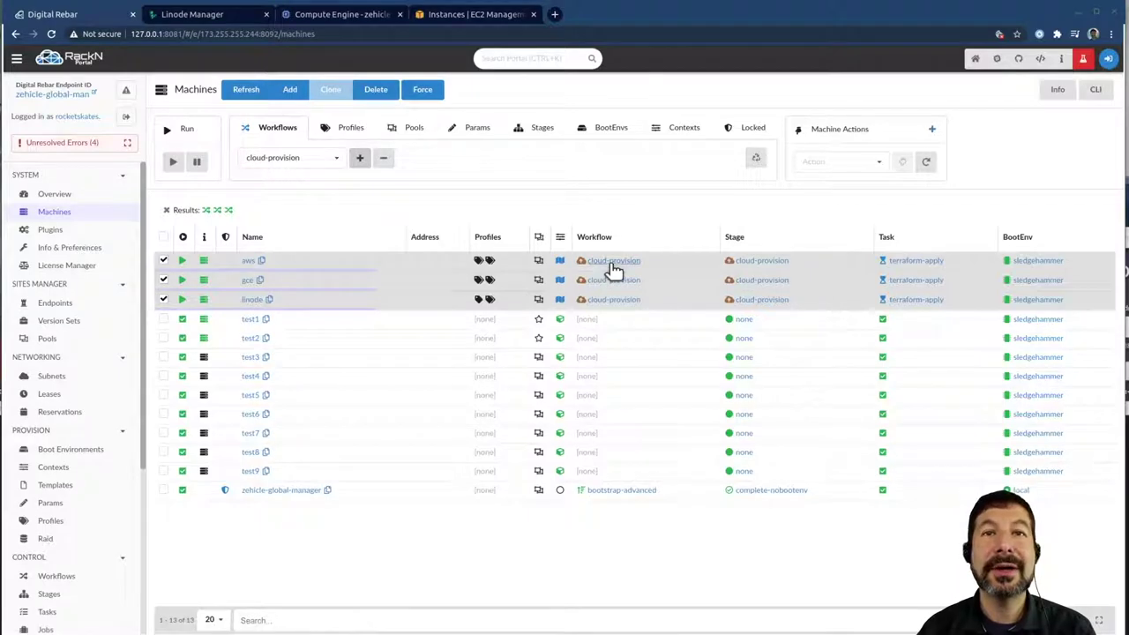
- Review the stages of the cloud-provision workflow and the tasks in its cloud-provision stage
left_click(611, 261)
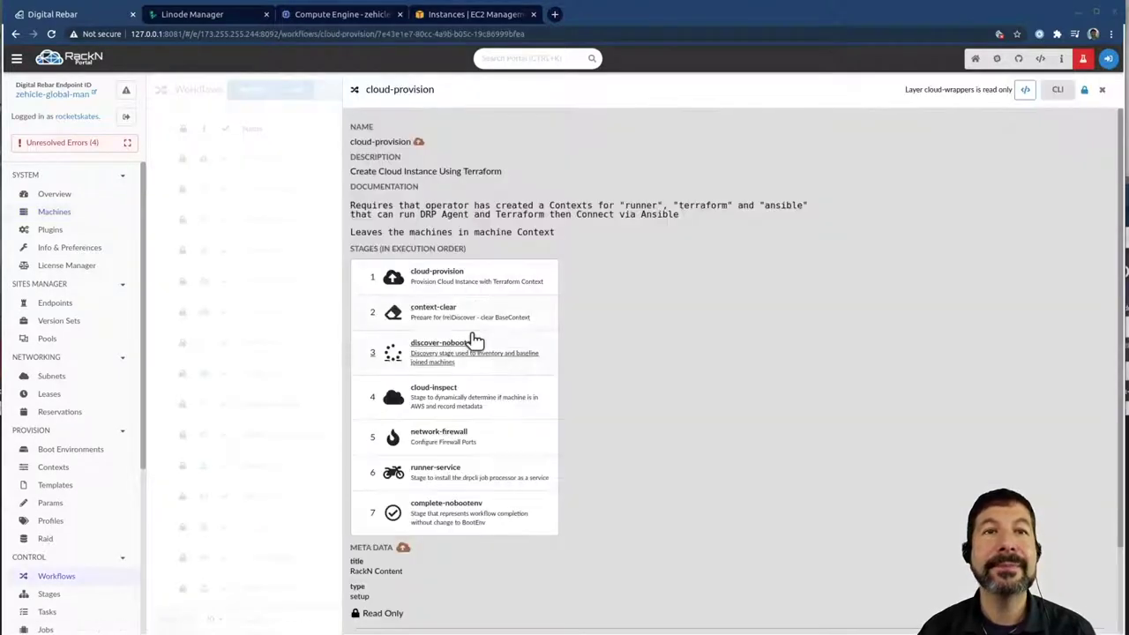
left_click(421, 275)
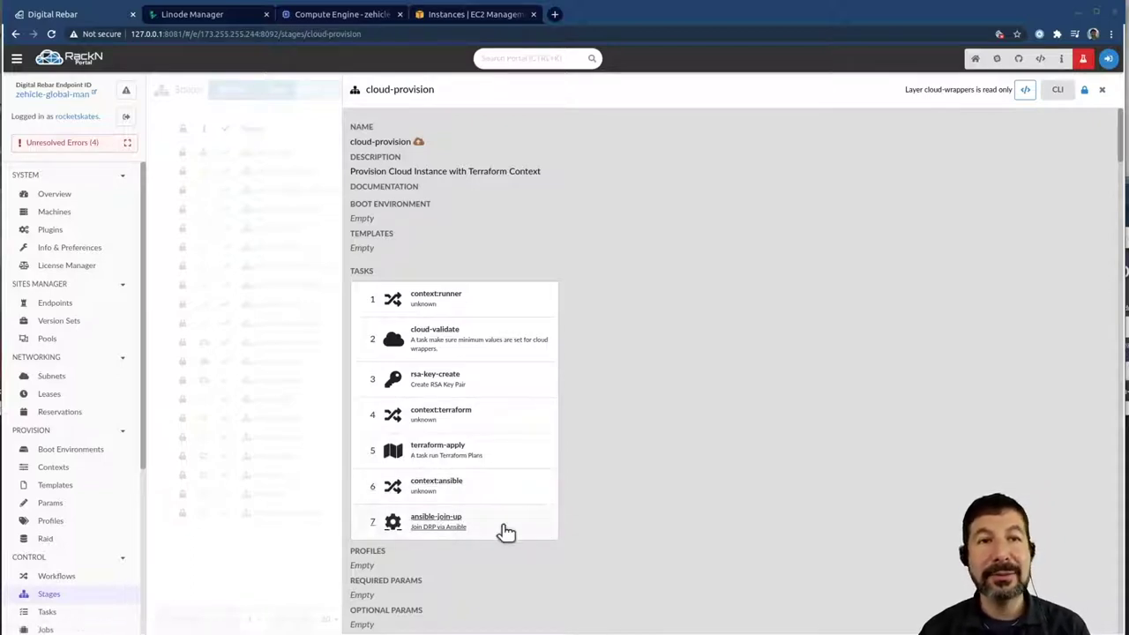
key("alt+Left")
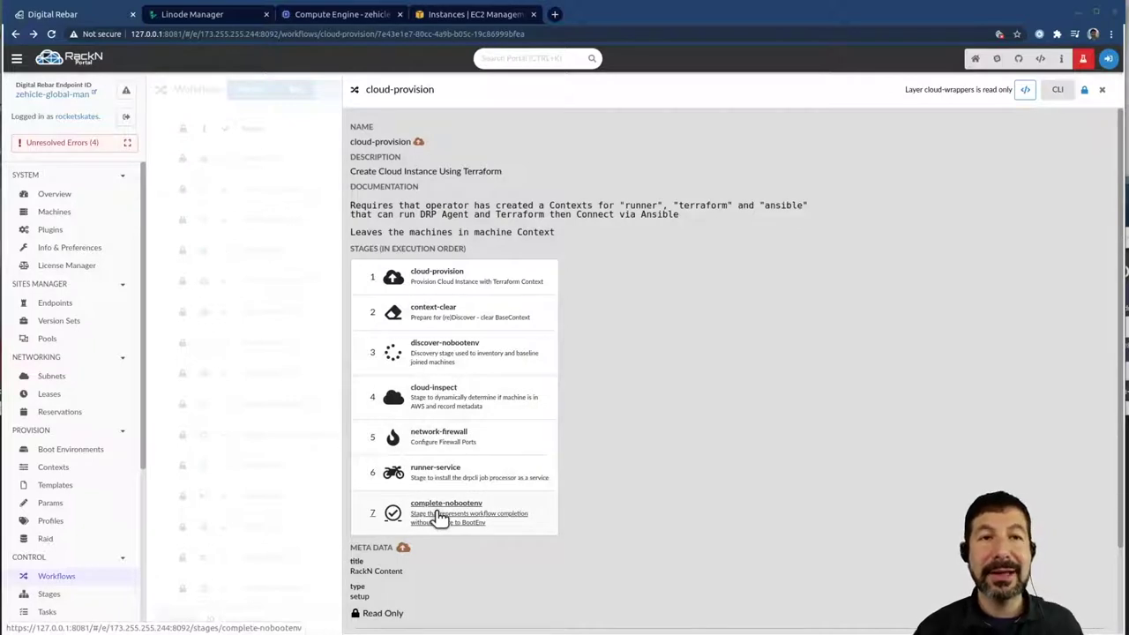
- Open the linode machine's terraform-apply job log from the machines list and refresh it to follow the instance creation
left_click(69, 212)
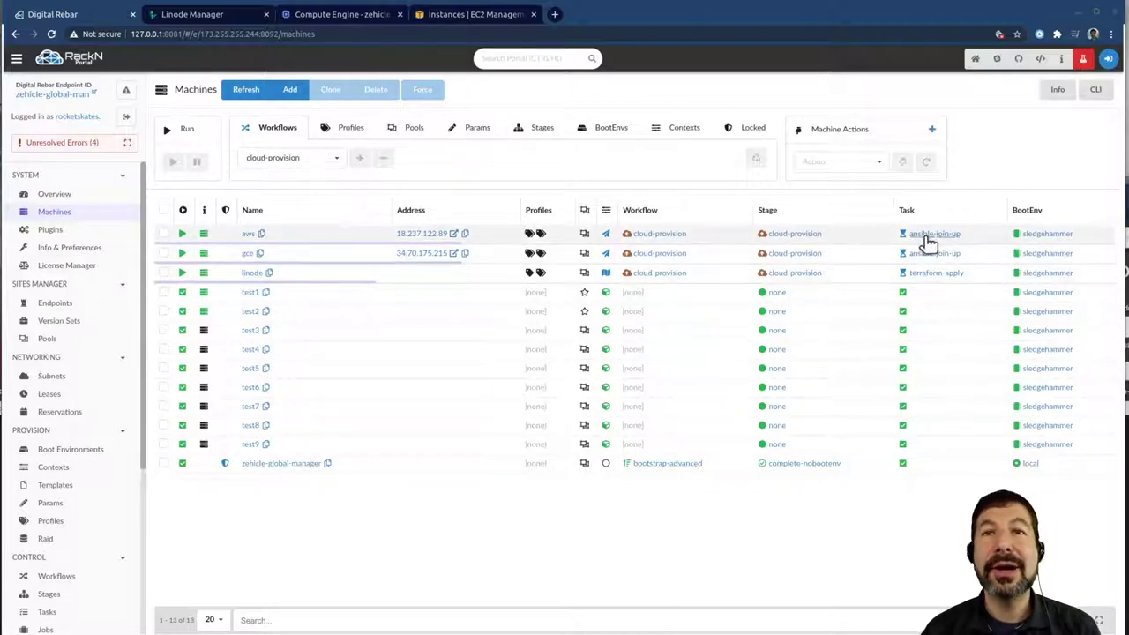
left_click(938, 275)
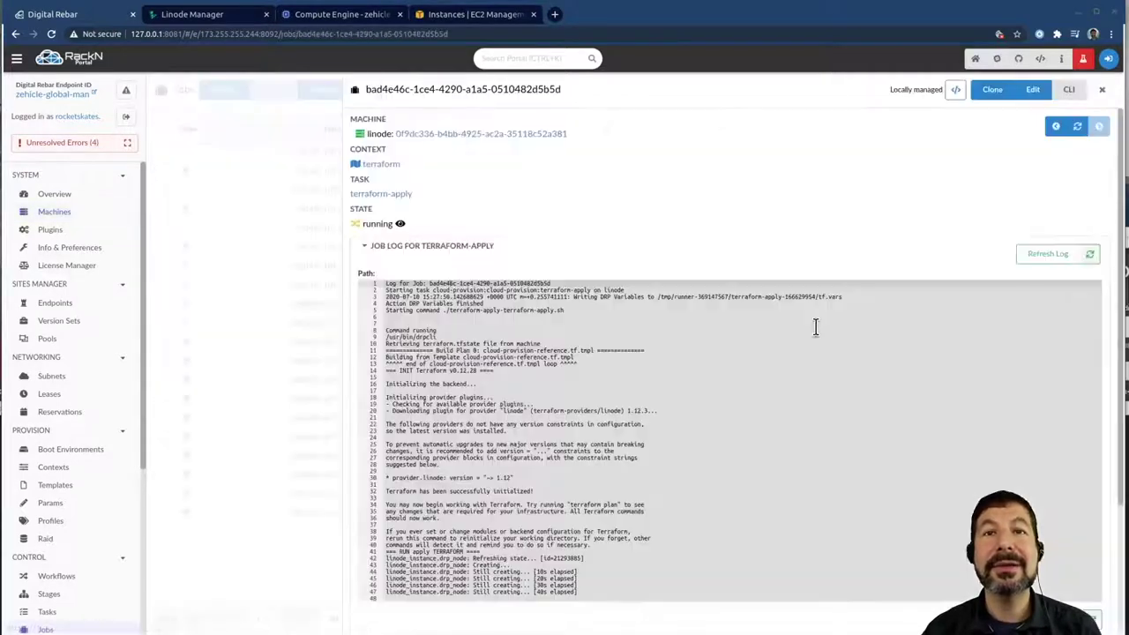
scroll(895, 365, "down", 3)
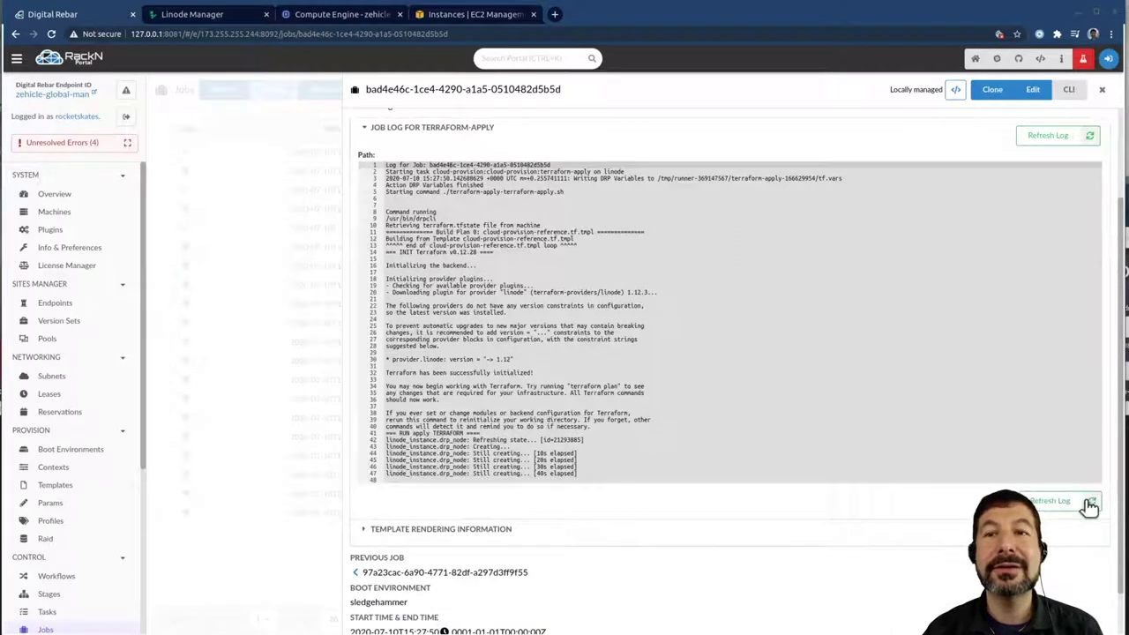
scroll(472, 425, "down", 1)
left_click_drag(446, 381, 350, 375)
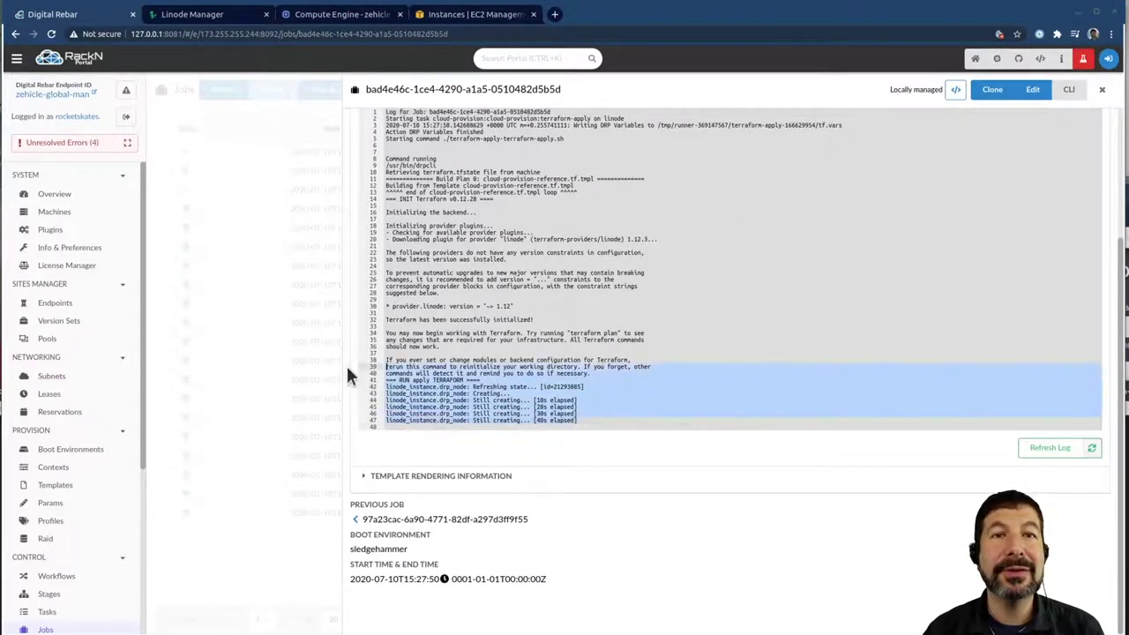
left_click(1092, 450)
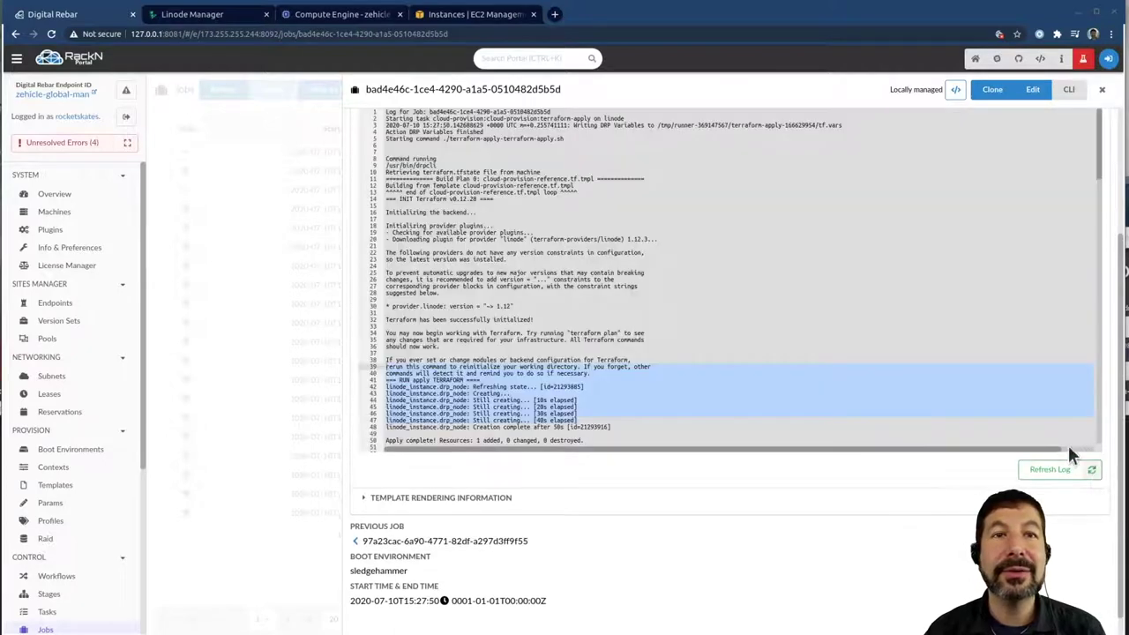
left_click(1091, 470)
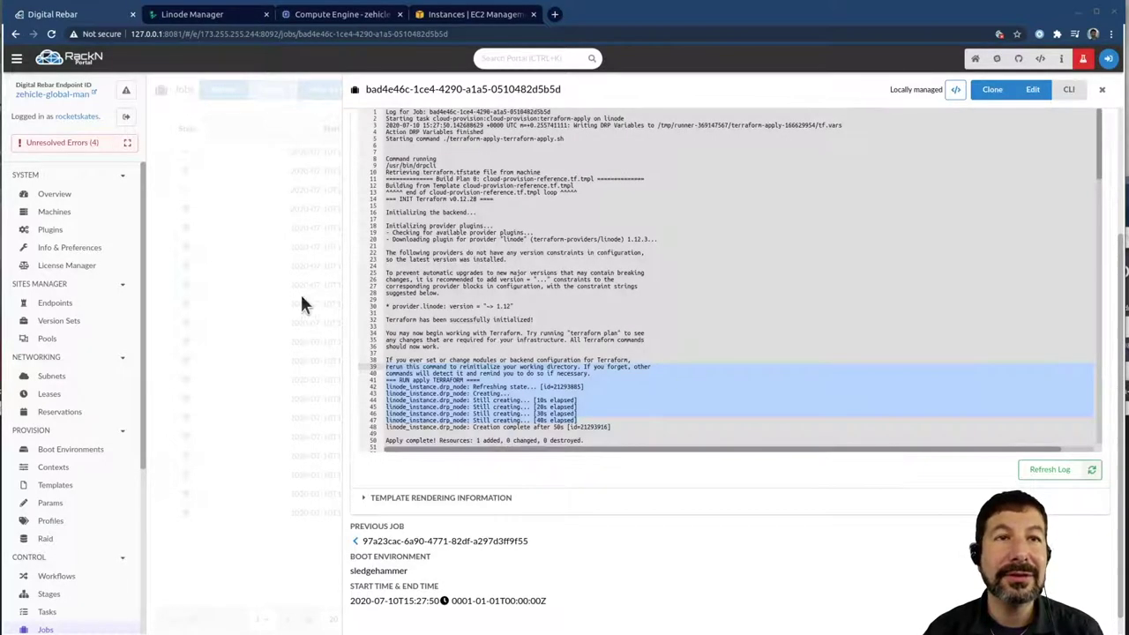
- Check machine progress in the machines list, refresh the AWS EC2 console's instances to examine the new one, and switch back to Digital Rebar
left_click(54, 214)
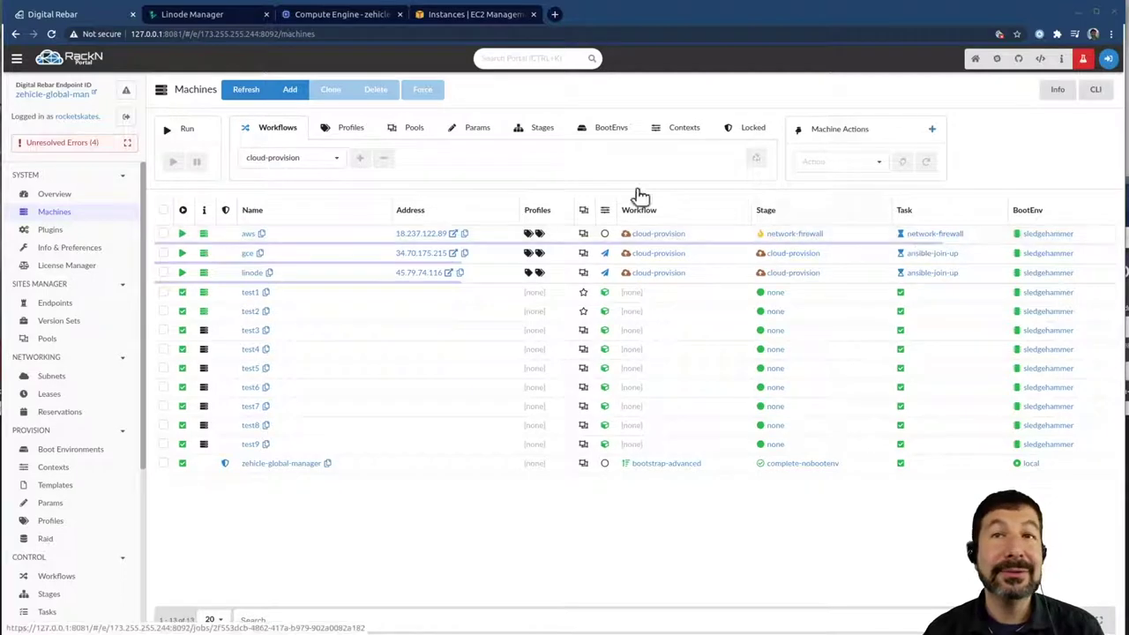
left_click(452, 16)
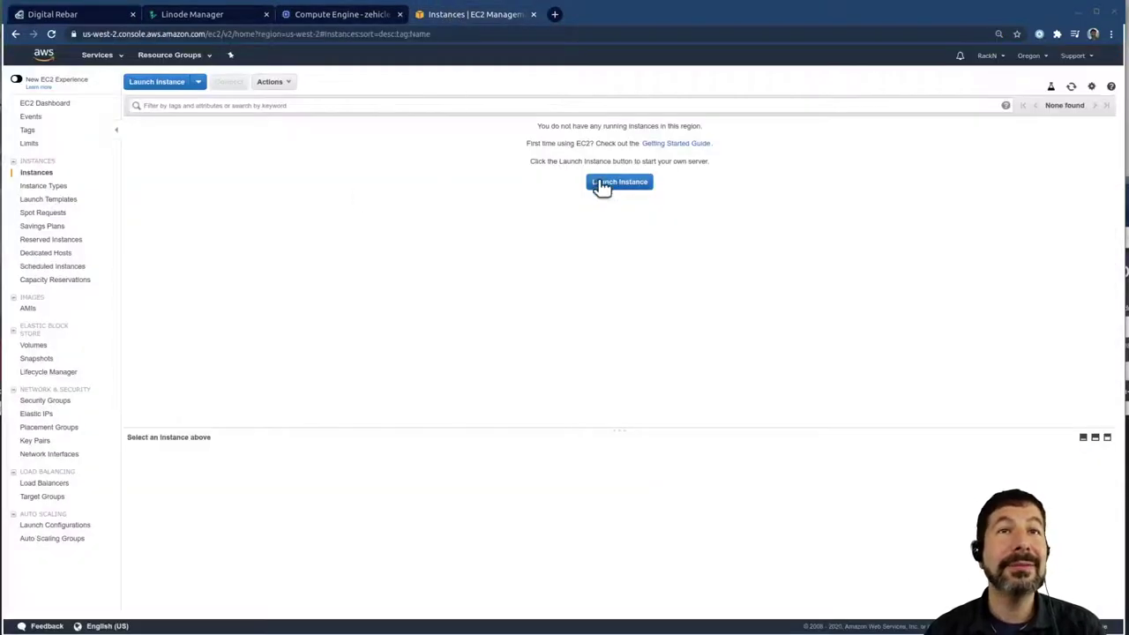
left_click(1071, 88)
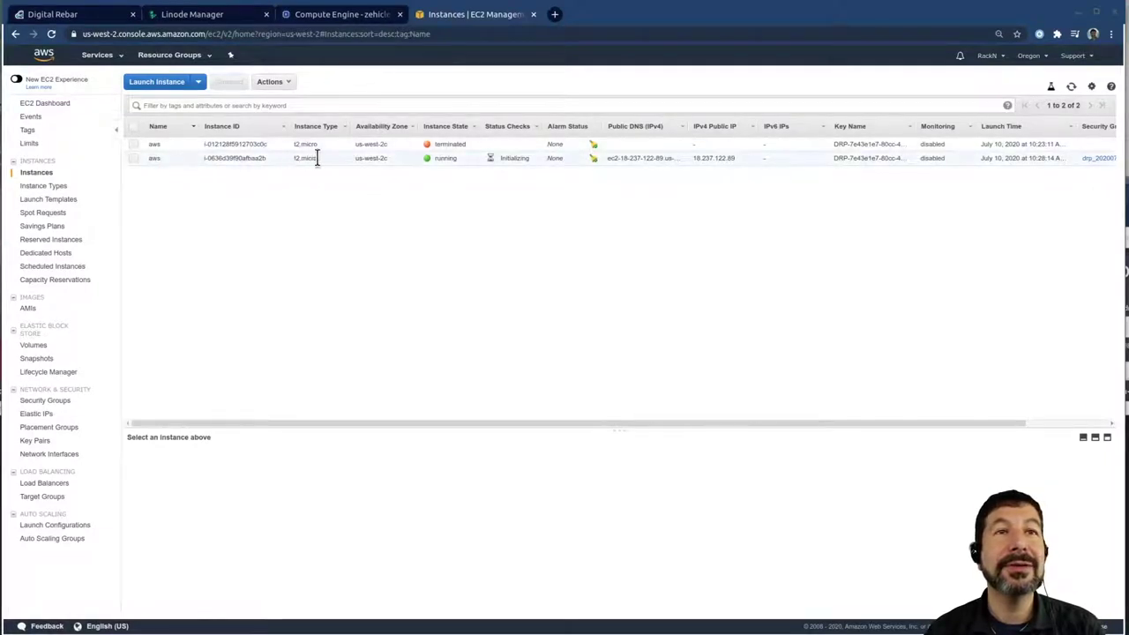
left_click(694, 173)
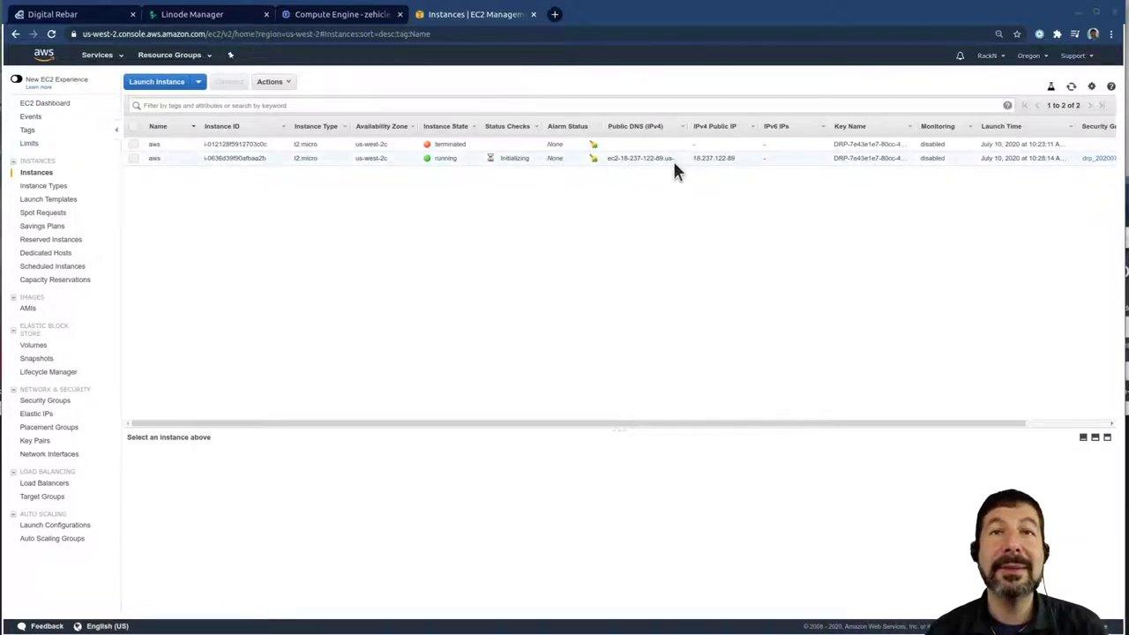
left_click(127, 16)
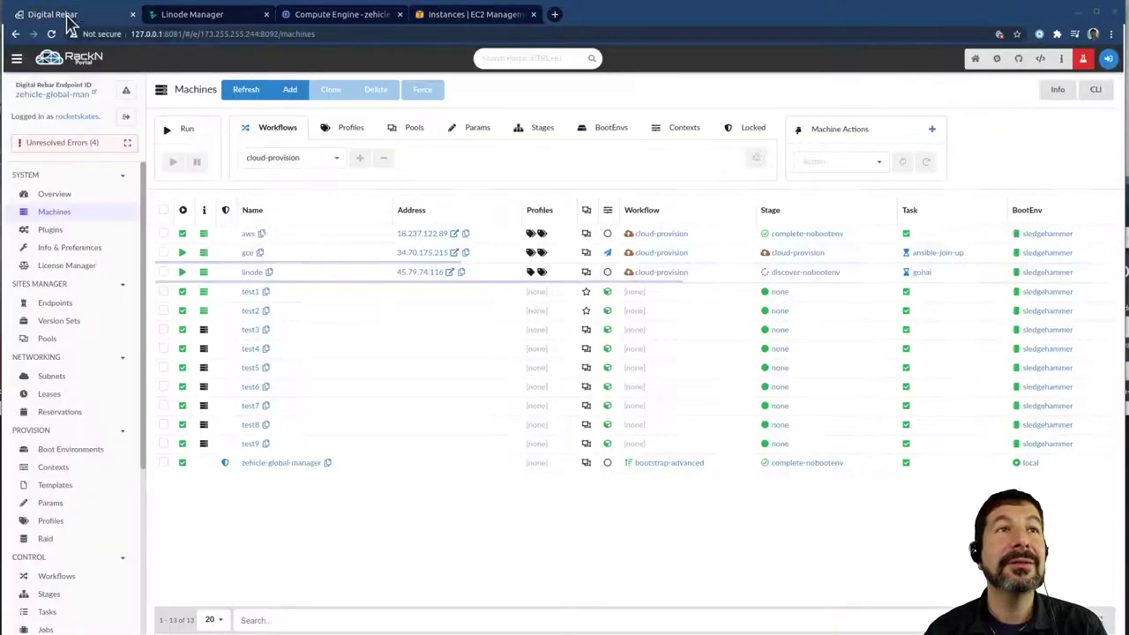
- Check the aws machine's address and the instances in the Linode, Google Compute Engine and AWS EC2 consoles, and return to Digital Rebar
left_click_drag(395, 234, 461, 233)
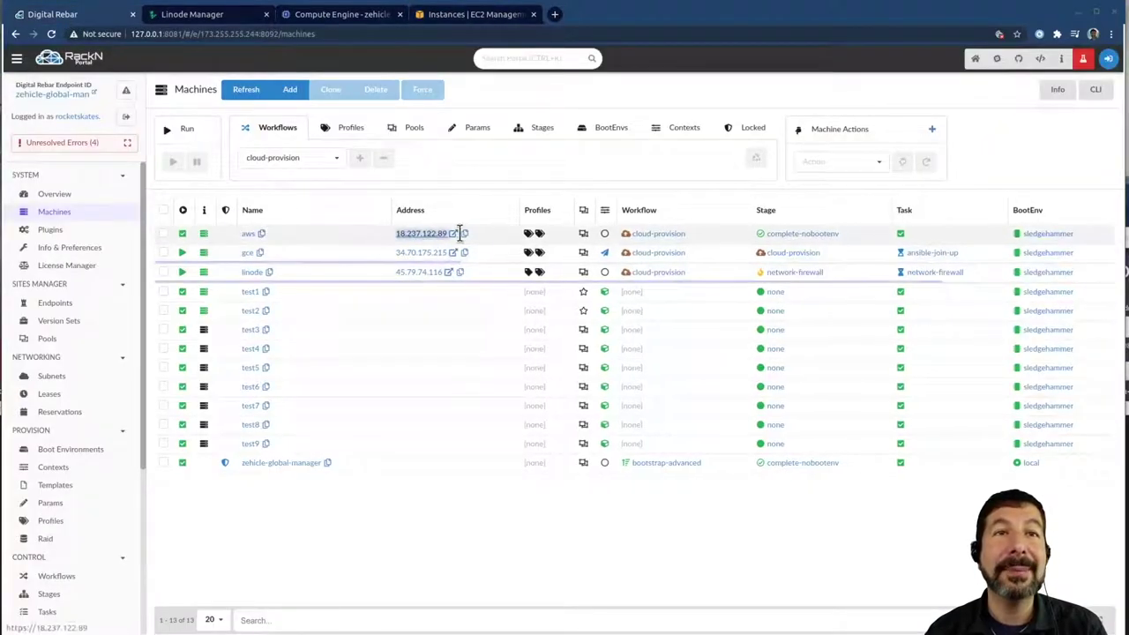
left_click(485, 240)
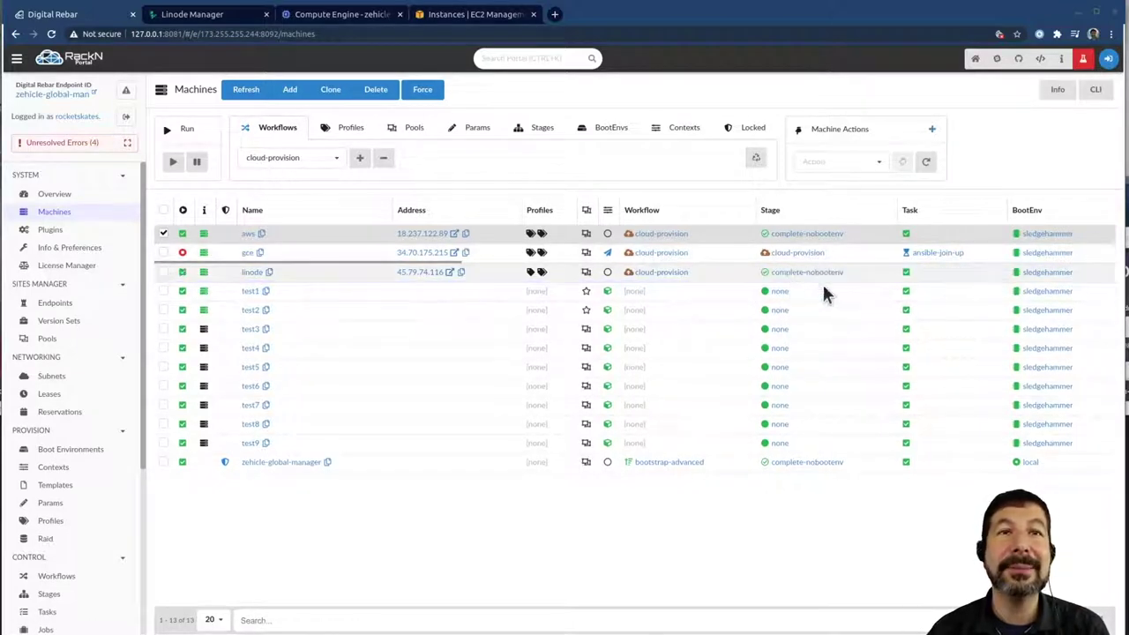
left_click(197, 15)
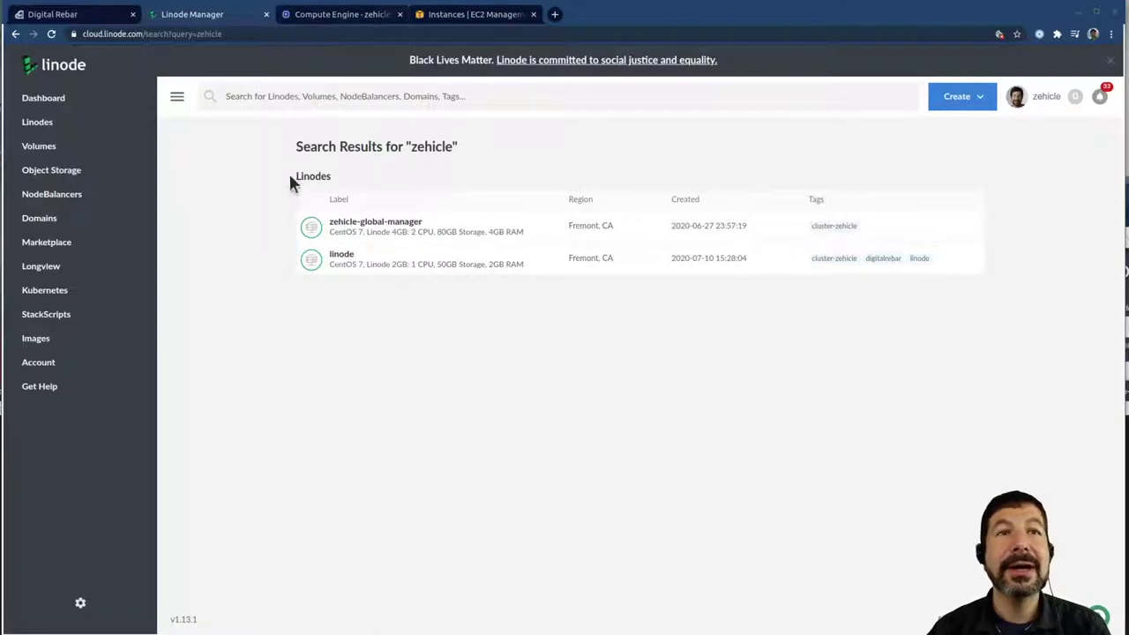
double_click(435, 149)
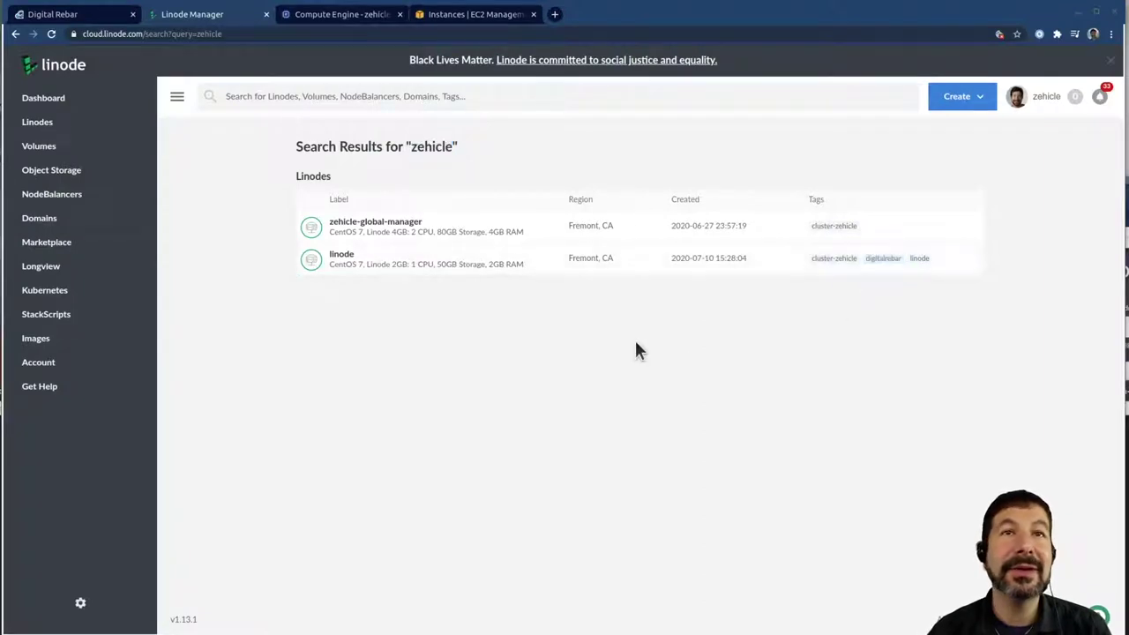
left_click(319, 13)
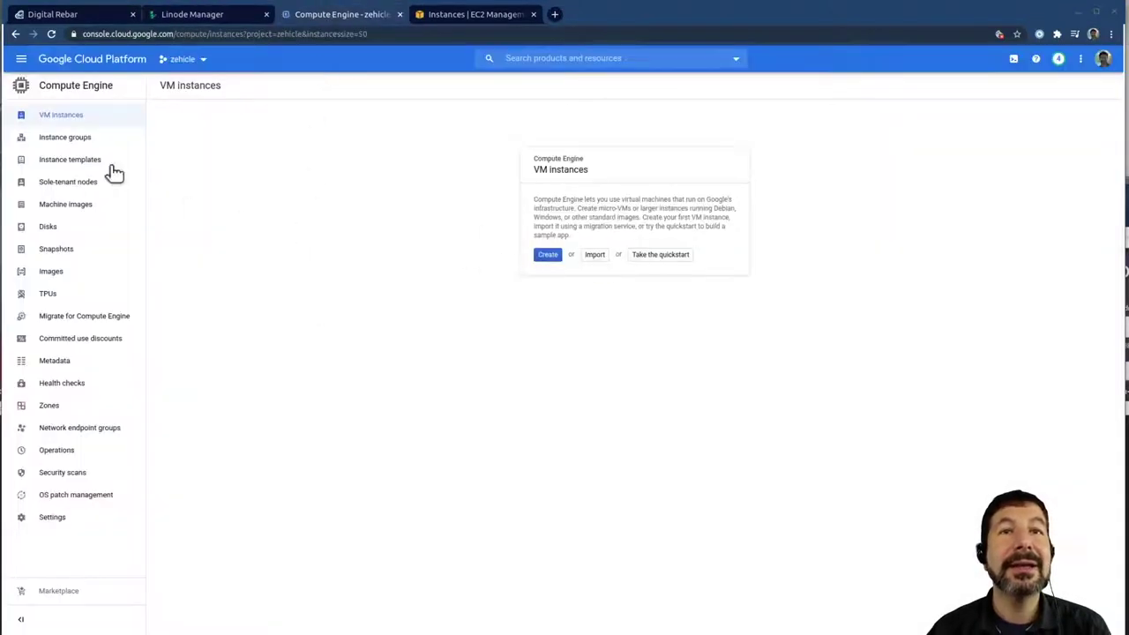
left_click(55, 117)
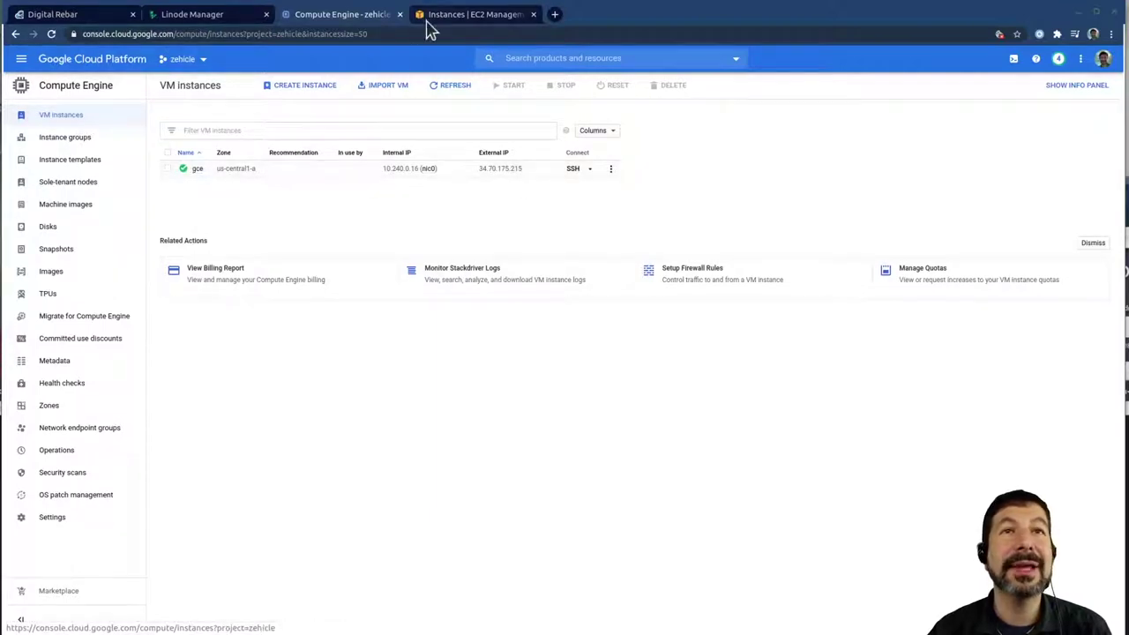
left_click(473, 17)
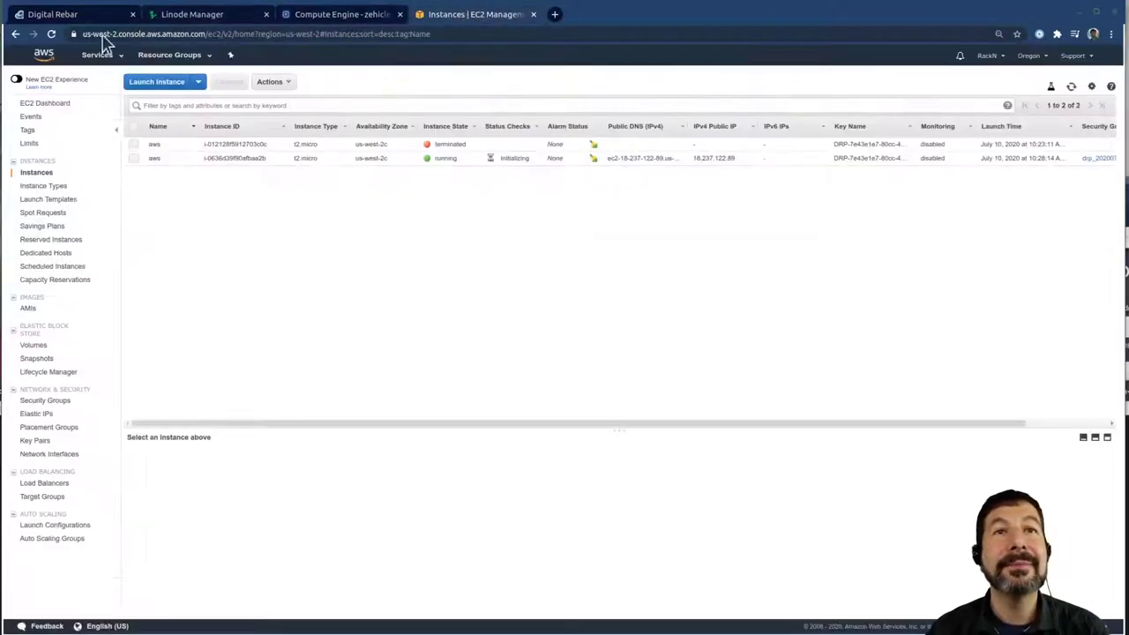
left_click(78, 16)
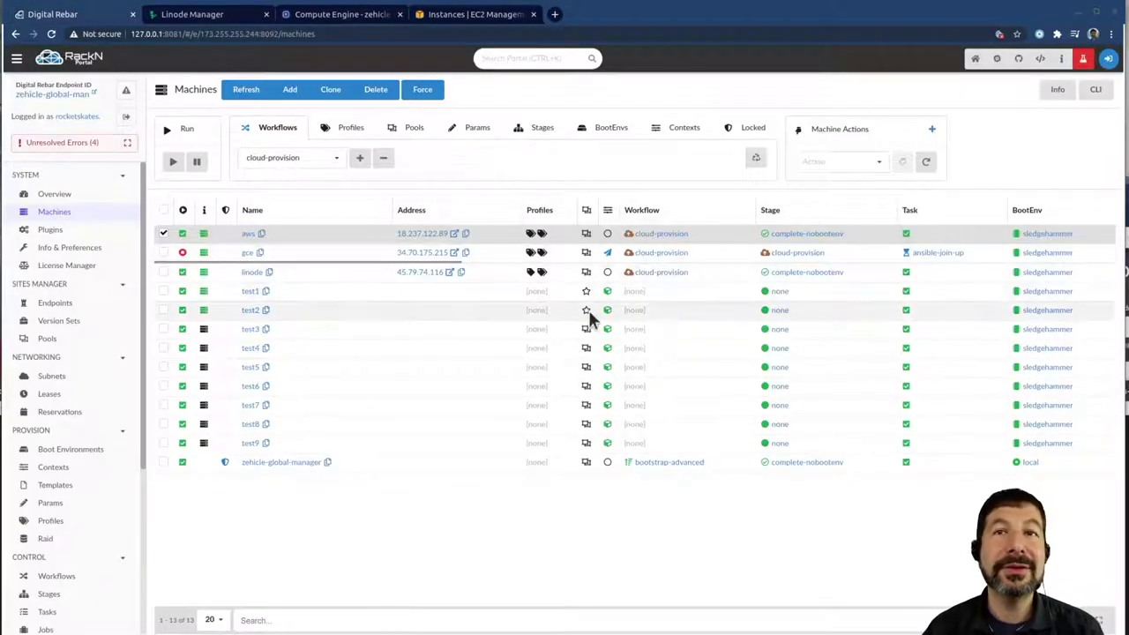
- Select only the linode machine and choose the k3s-install workflow for it
left_click(164, 235)
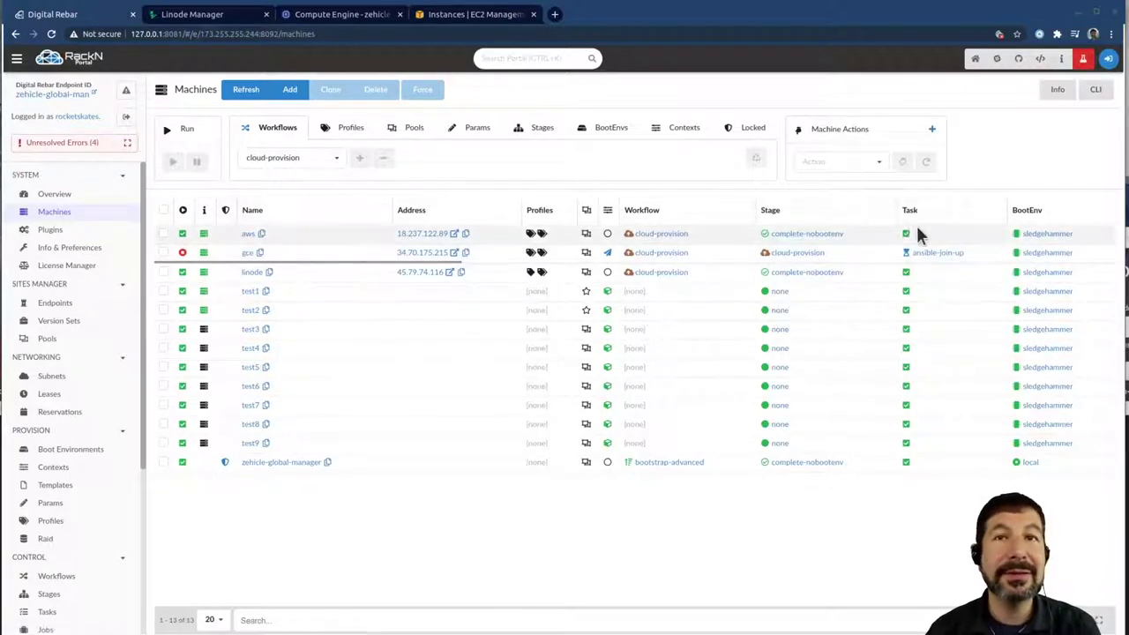
left_click(163, 234)
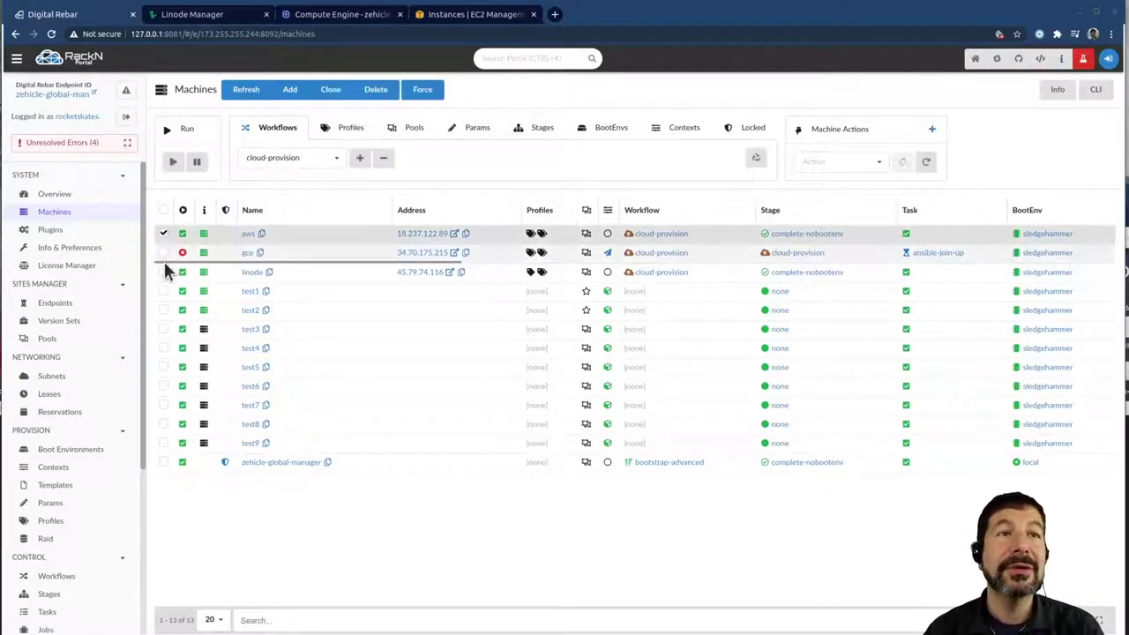
left_click(162, 234)
left_click(162, 272)
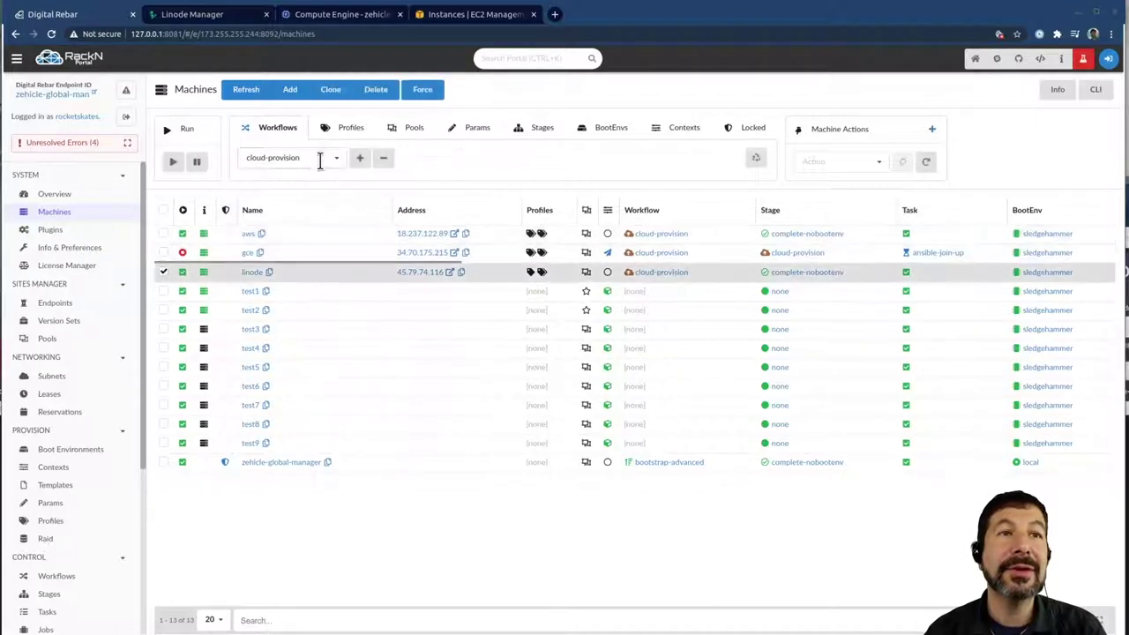
left_click(319, 158)
scroll(291, 264, "down", 5)
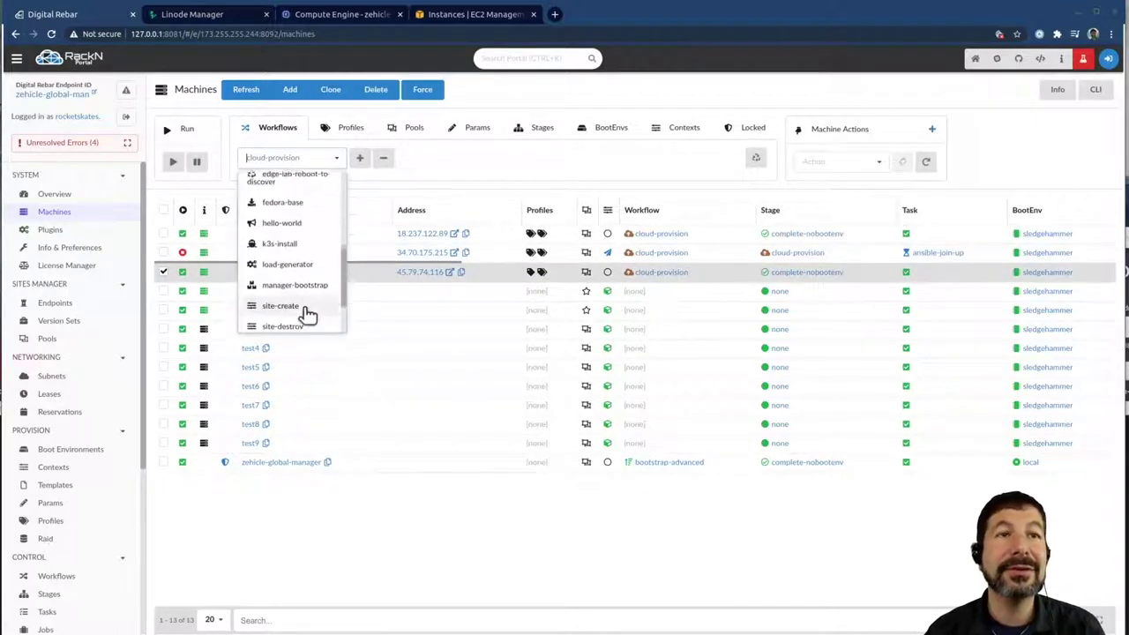
left_click(289, 239)
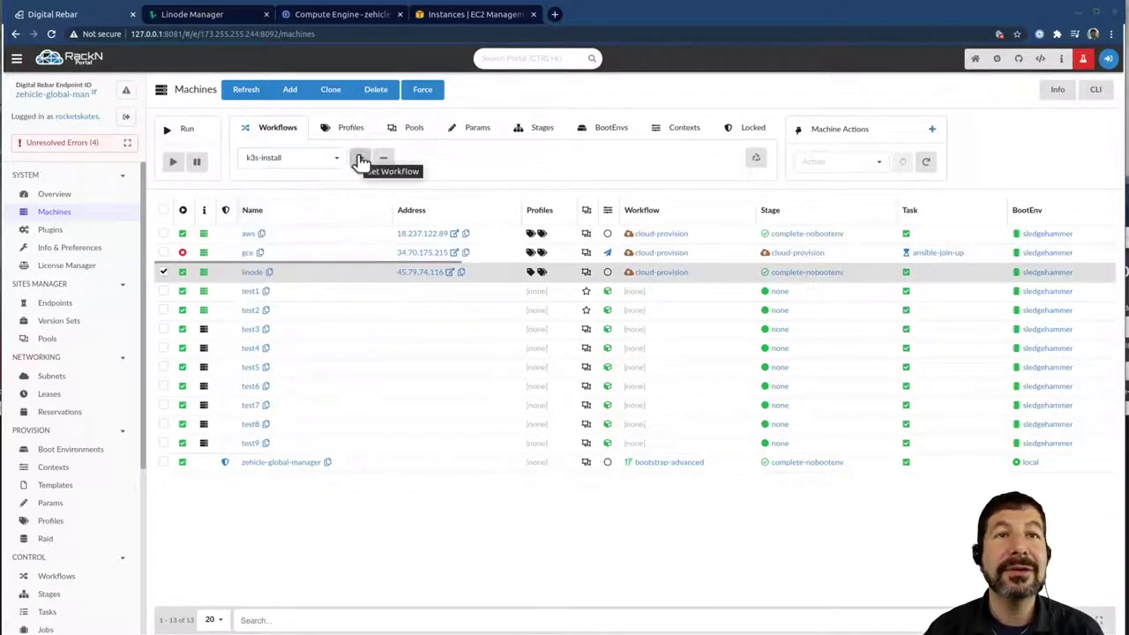
- Delete the existing cluster01 profile
left_click(53, 522)
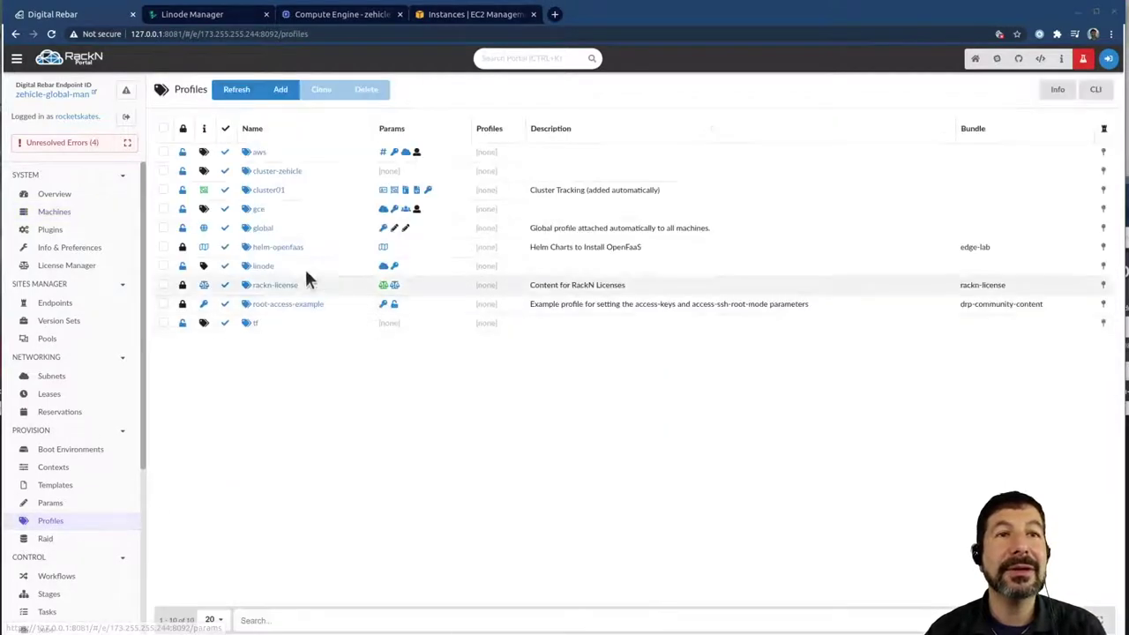
left_click(164, 190)
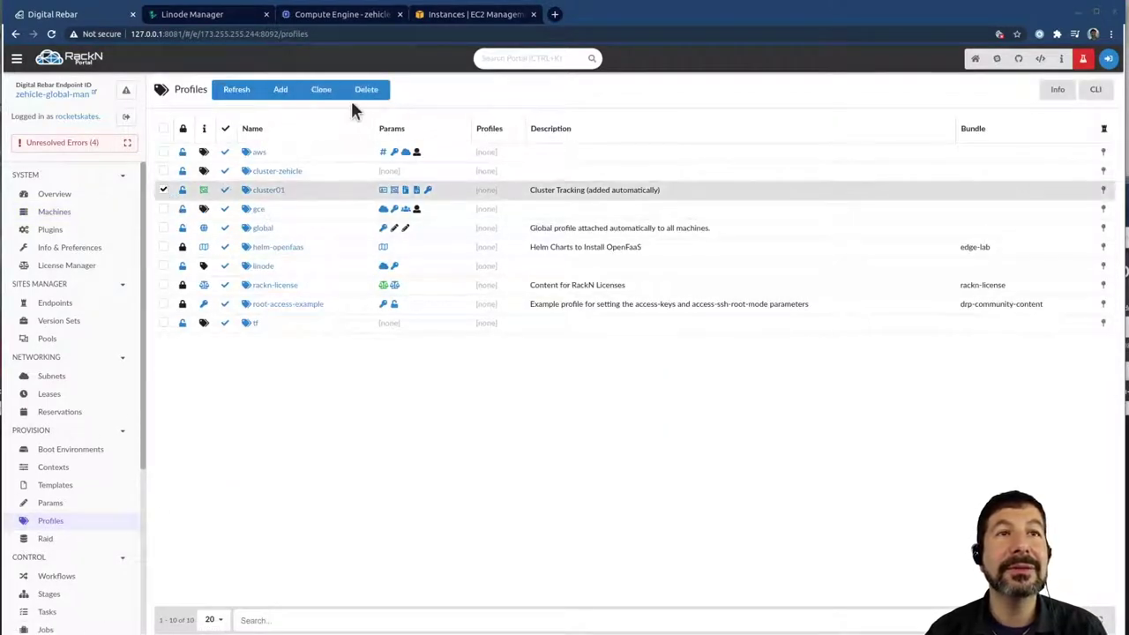
left_click(357, 90)
left_click(727, 385)
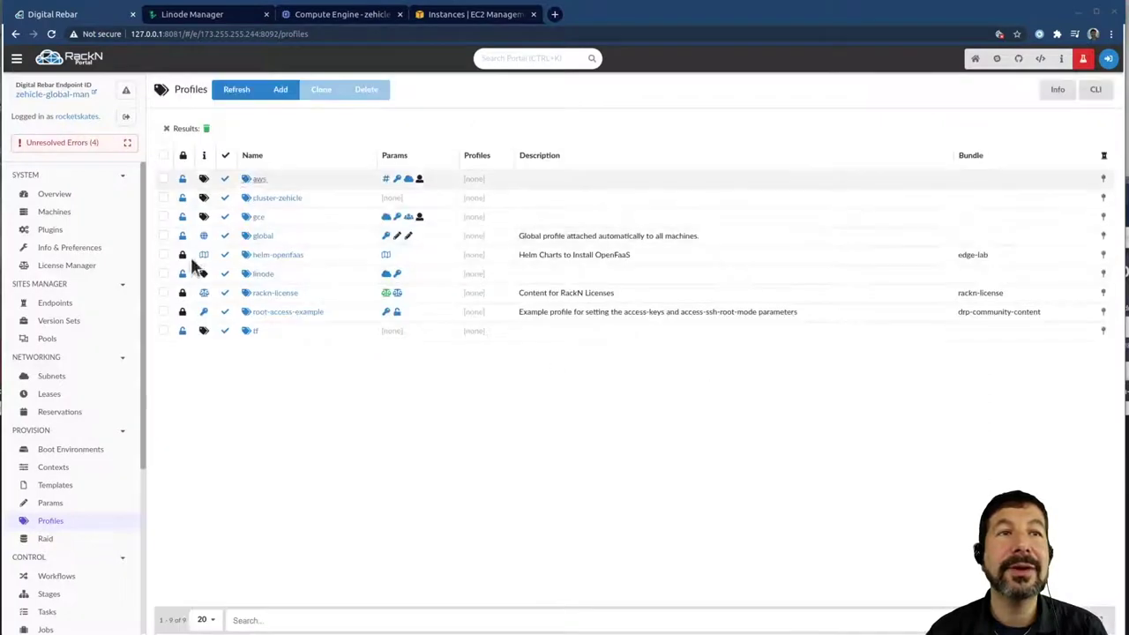
- Apply the k3s-install workflow to the linode machine in the machines list and deselect the machine
left_click(54, 213)
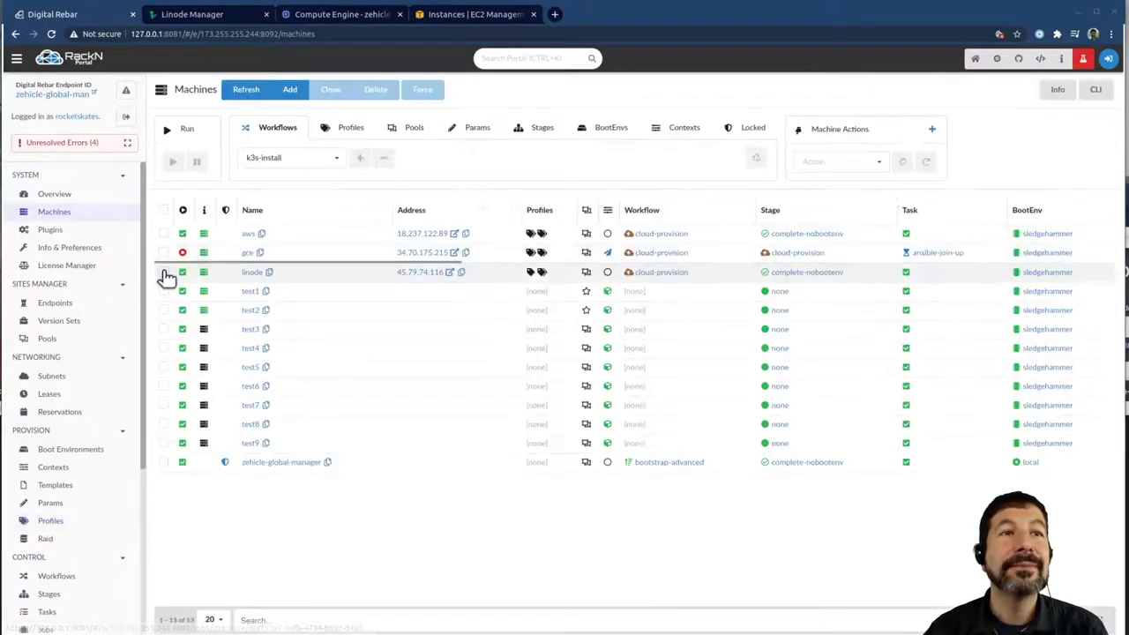
left_click(163, 273)
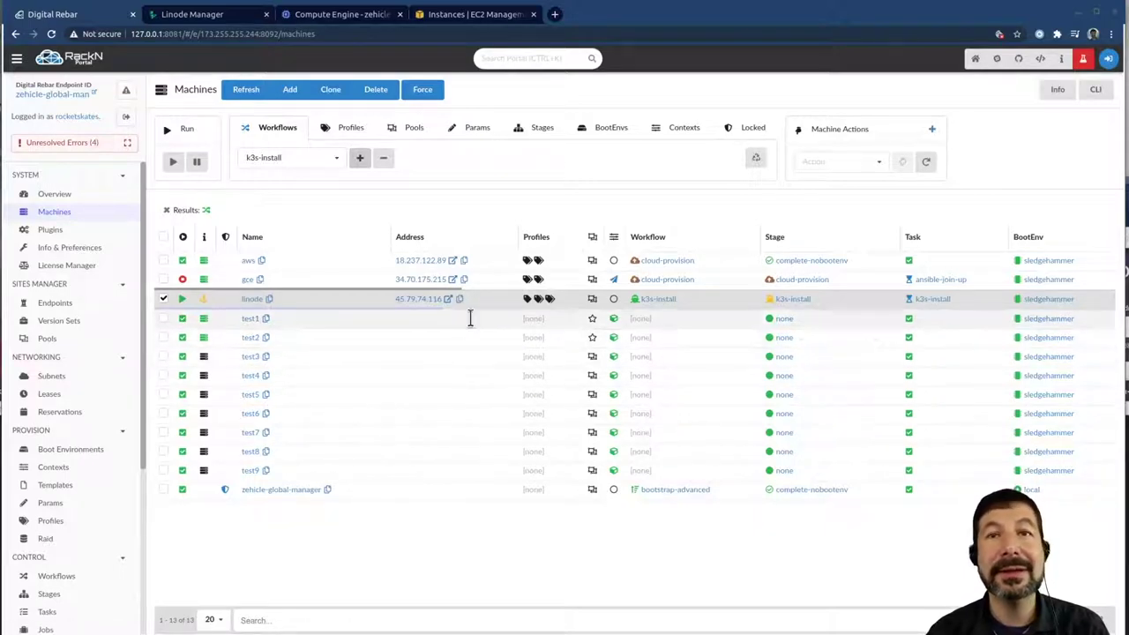
left_click(163, 299)
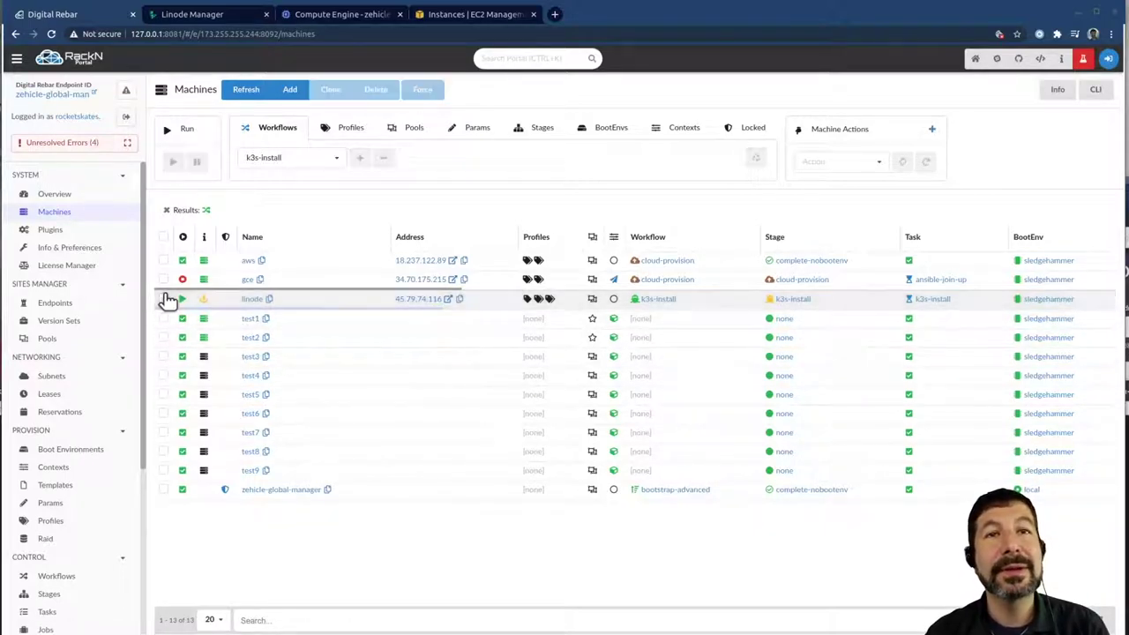
- Examine the gce machine's failed ansible-join-up job log, from the playbook tasks to the error on downloading the join-up script
left_click(940, 280)
scroll(699, 385, "down", 3)
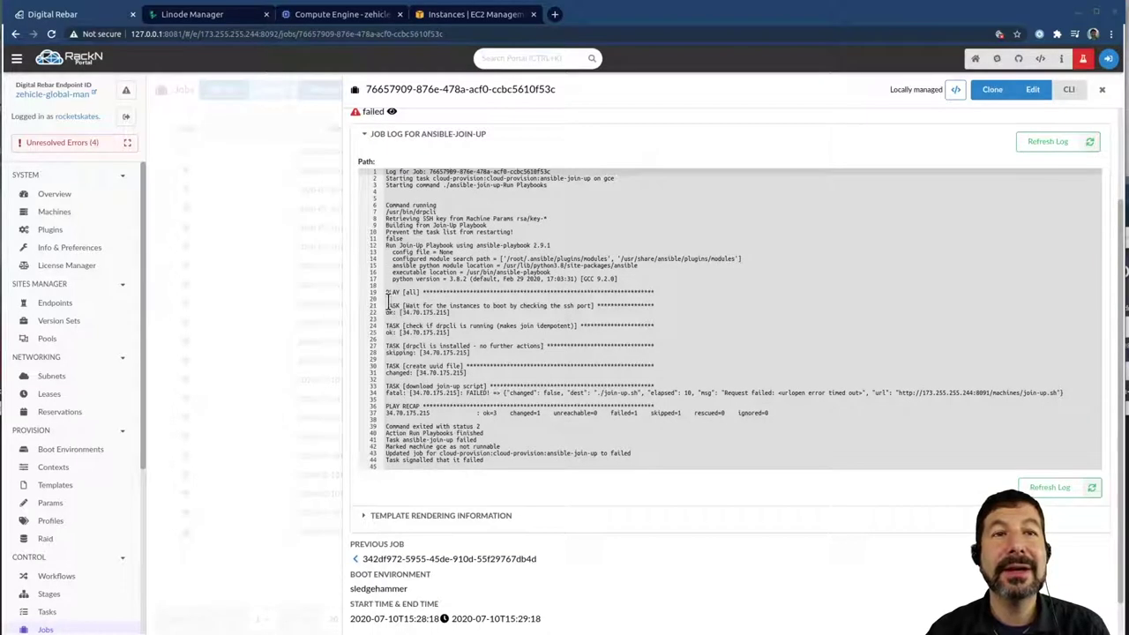
left_click_drag(387, 302, 474, 362)
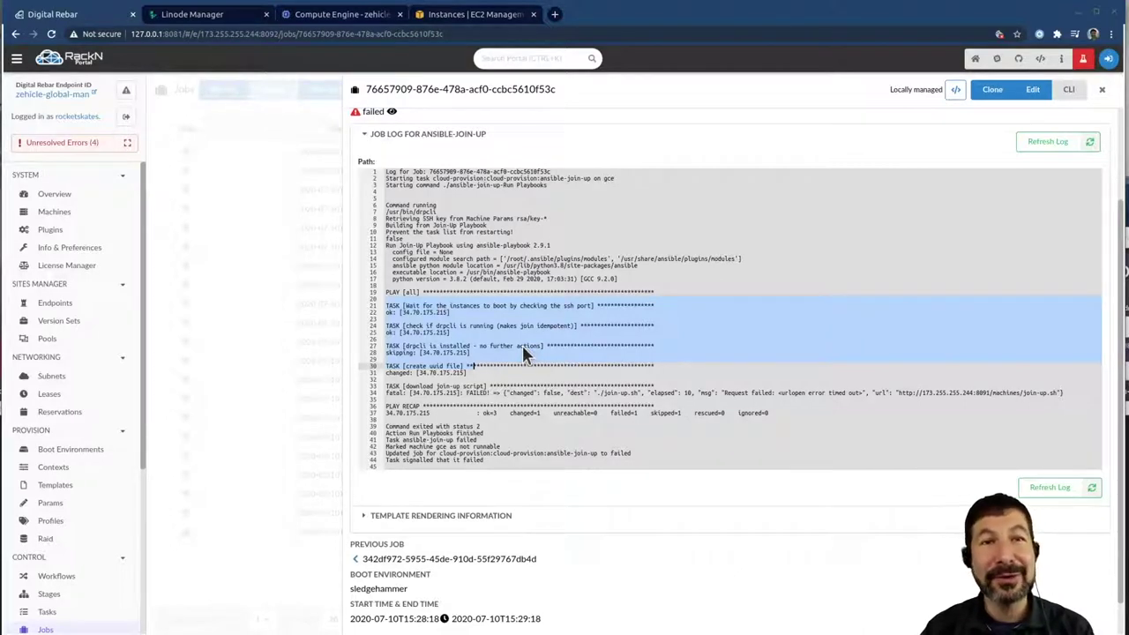
left_click(580, 359)
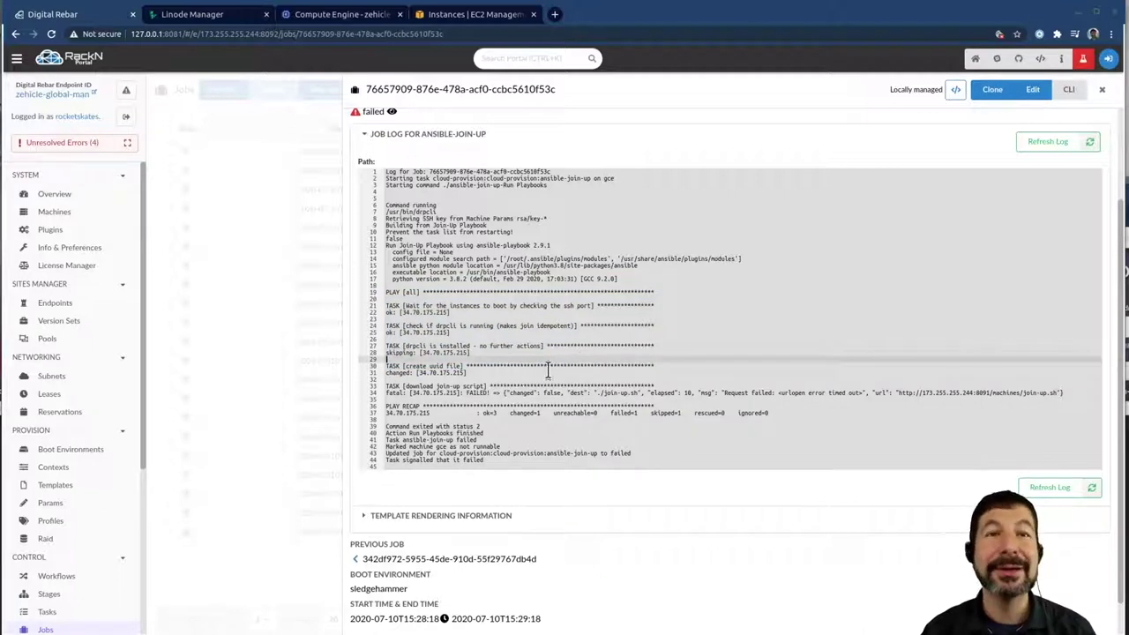
left_click(521, 385)
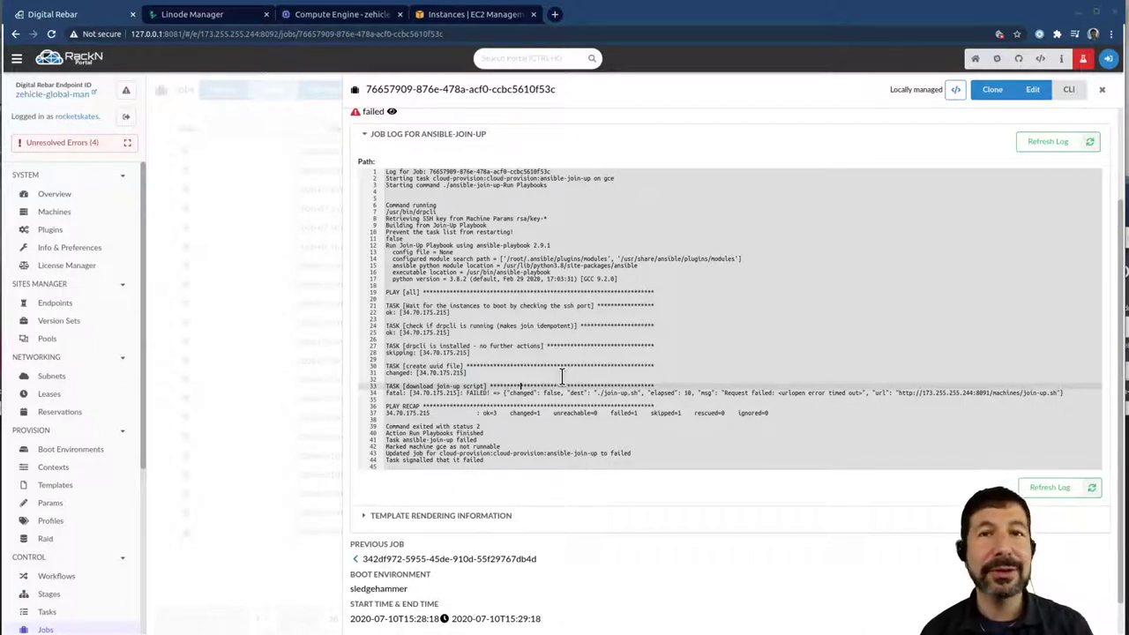
left_click(507, 360)
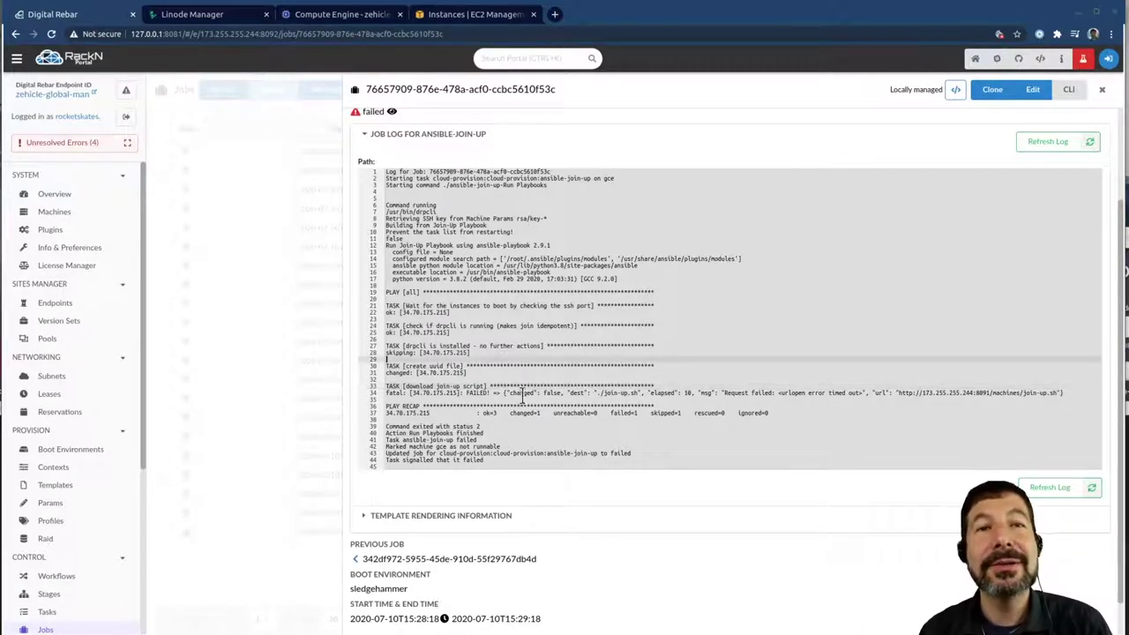
left_click_drag(488, 375, 510, 407)
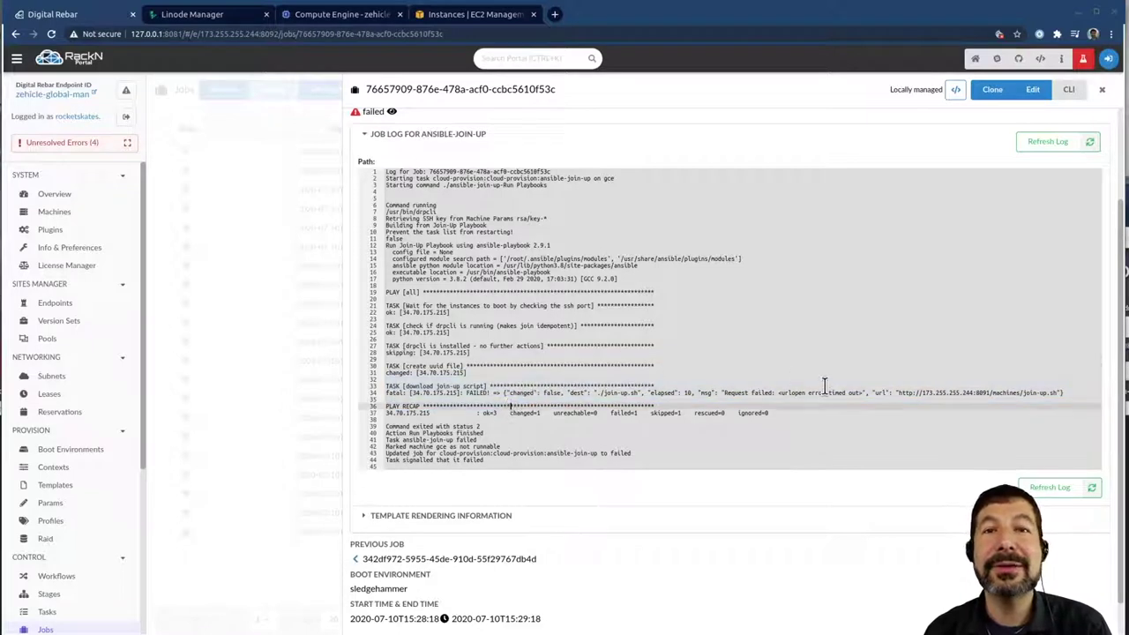
left_click(810, 411)
left_click_drag(793, 393, 1067, 397)
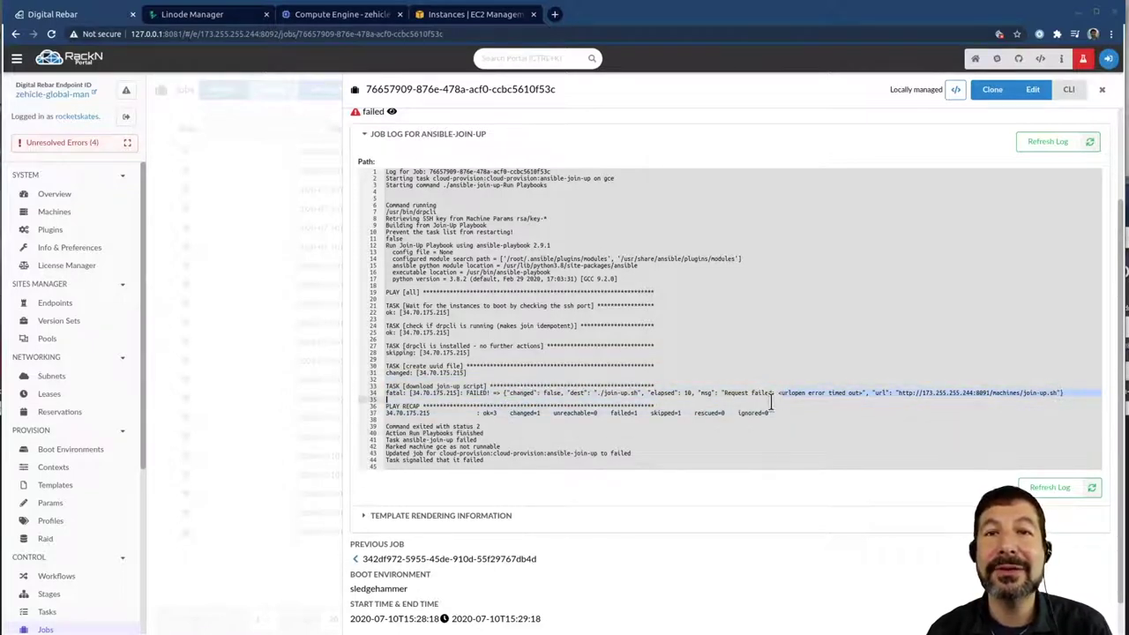
left_click(875, 384)
left_click(895, 392)
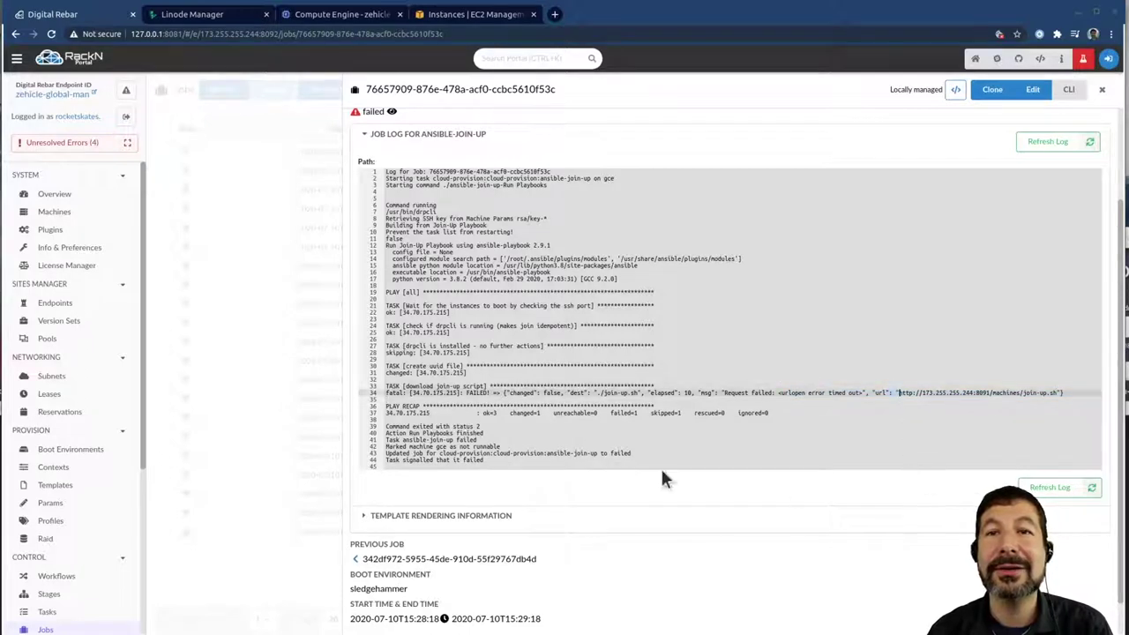
scroll(520, 306, "up", 3)
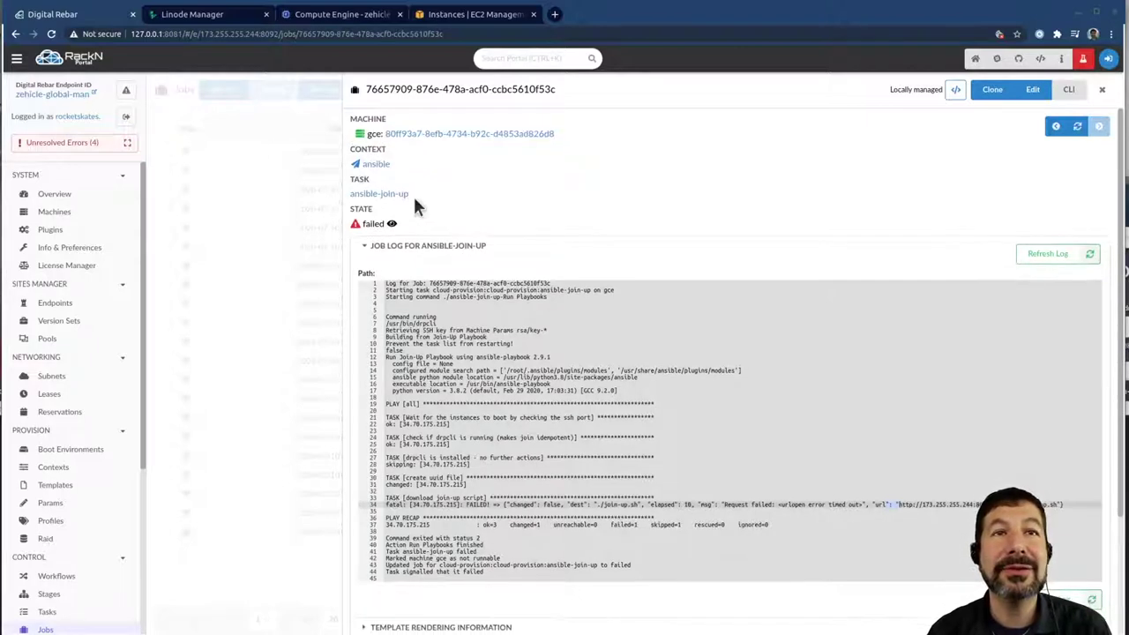
- Open the gce machine's latest ansible-join-up job from the machines list, refresh its log to follow the playbook, and return to the list
left_click(241, 118)
left_click(54, 212)
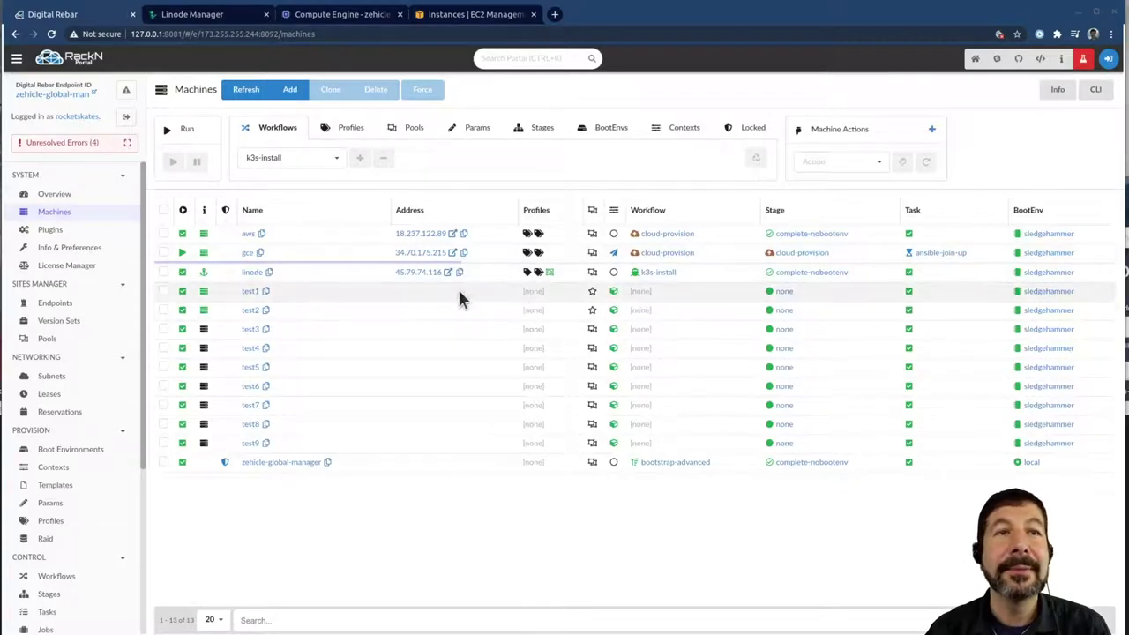
left_click(938, 254)
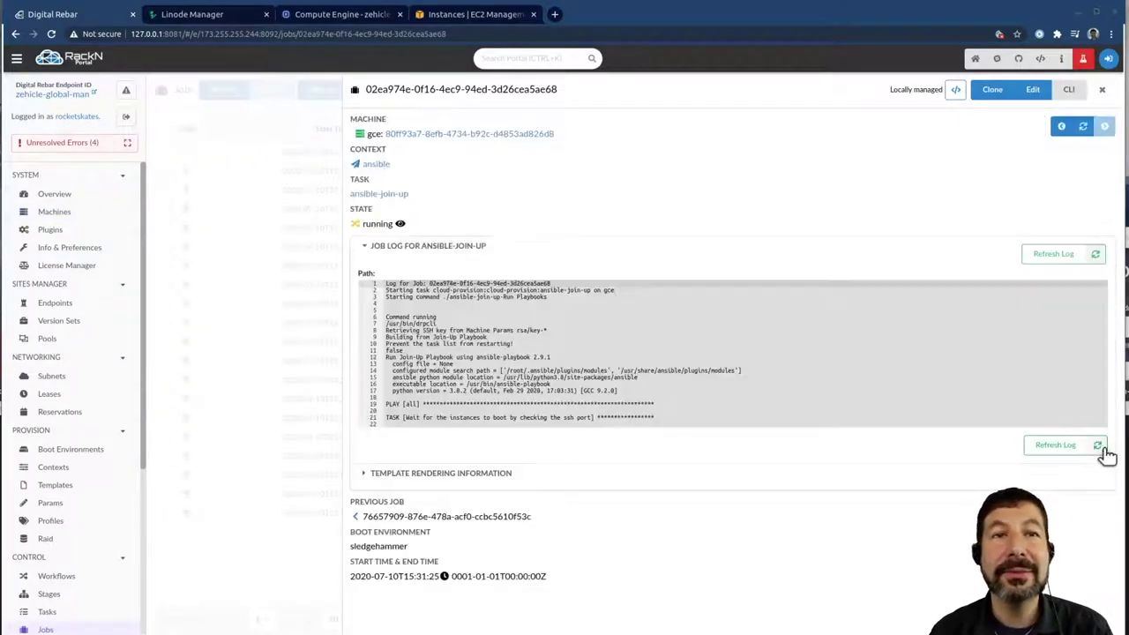
left_click(1098, 446)
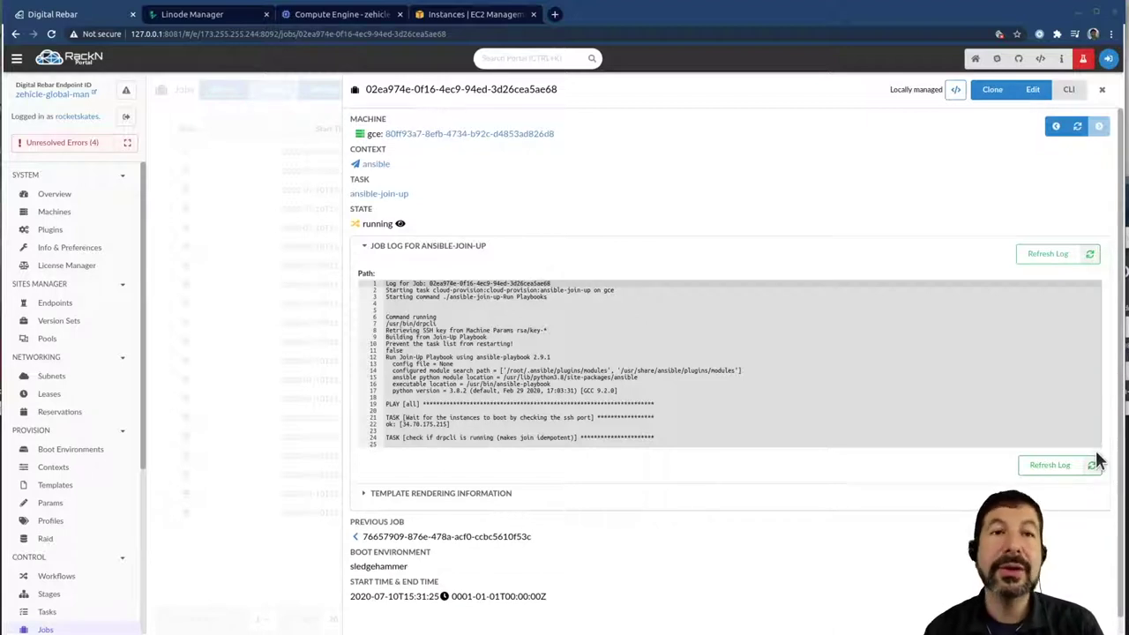
left_click(1093, 463)
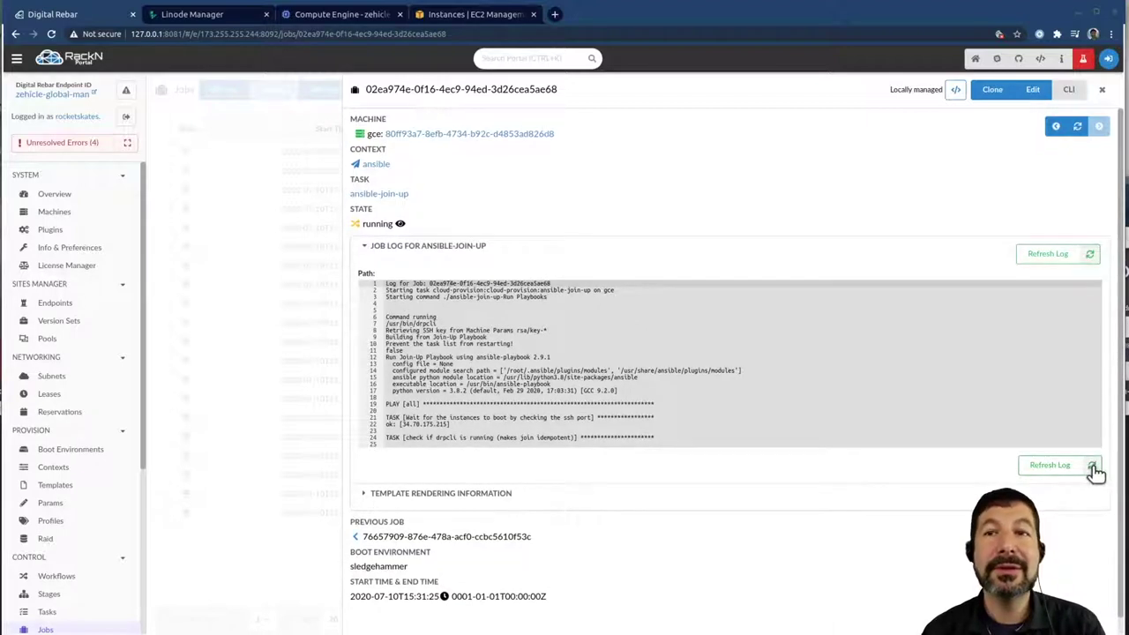
left_click(1091, 467)
scroll(750, 366, "down", 2)
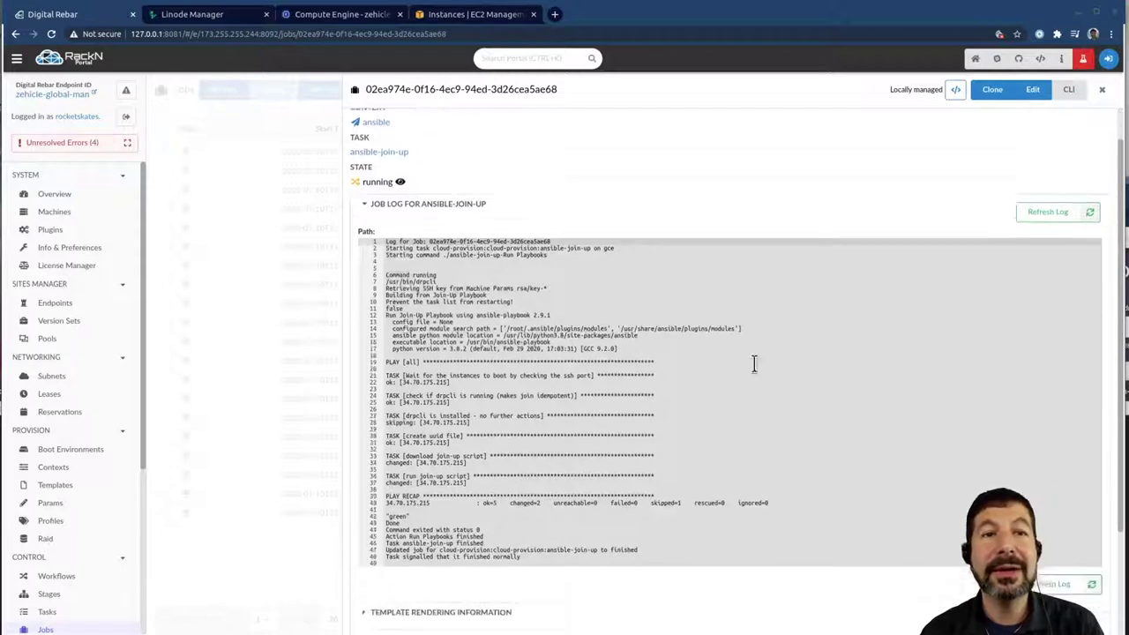
left_click_drag(488, 265, 589, 455)
left_click(588, 454)
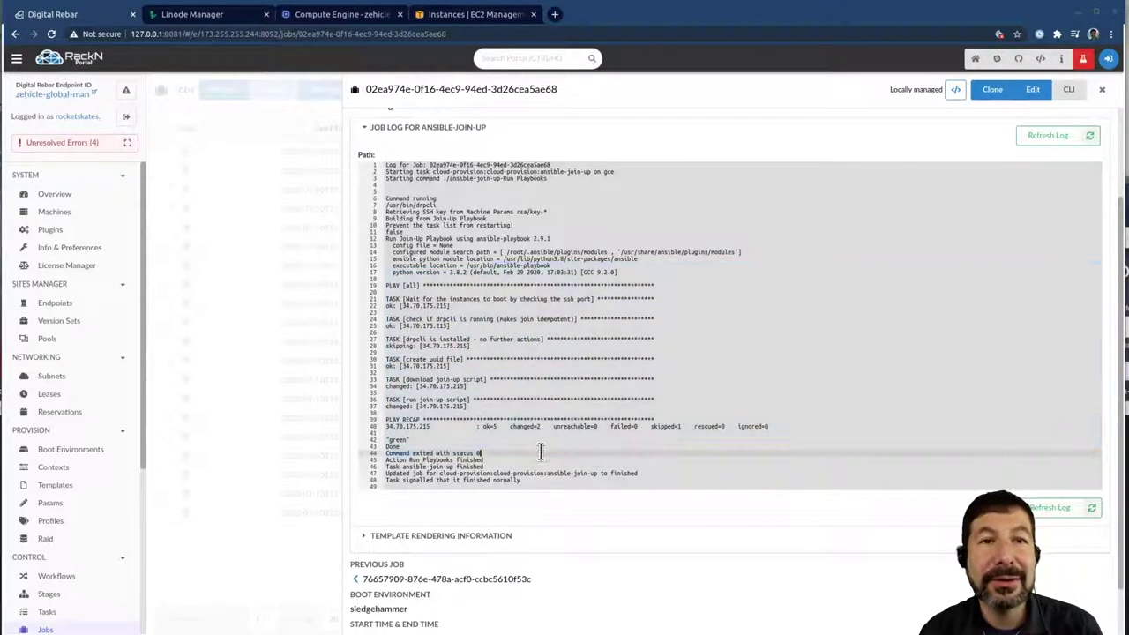
left_click(50, 213)
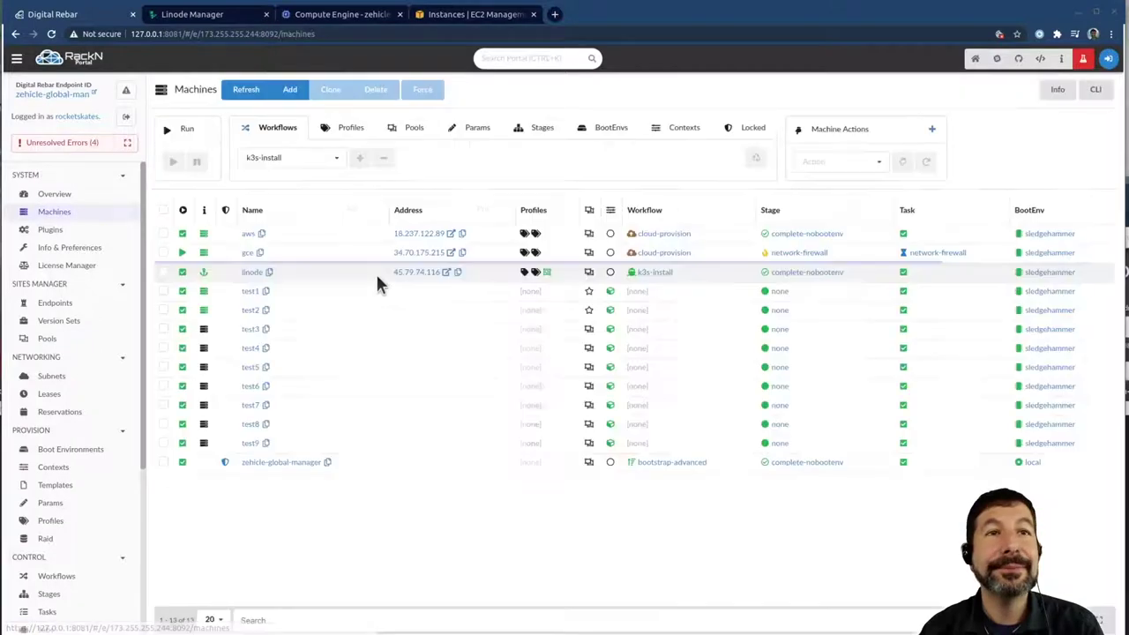
- Open the gce machine's running network-firewall job from the machines list and refresh its log to follow the package repository downloads
left_click(938, 256)
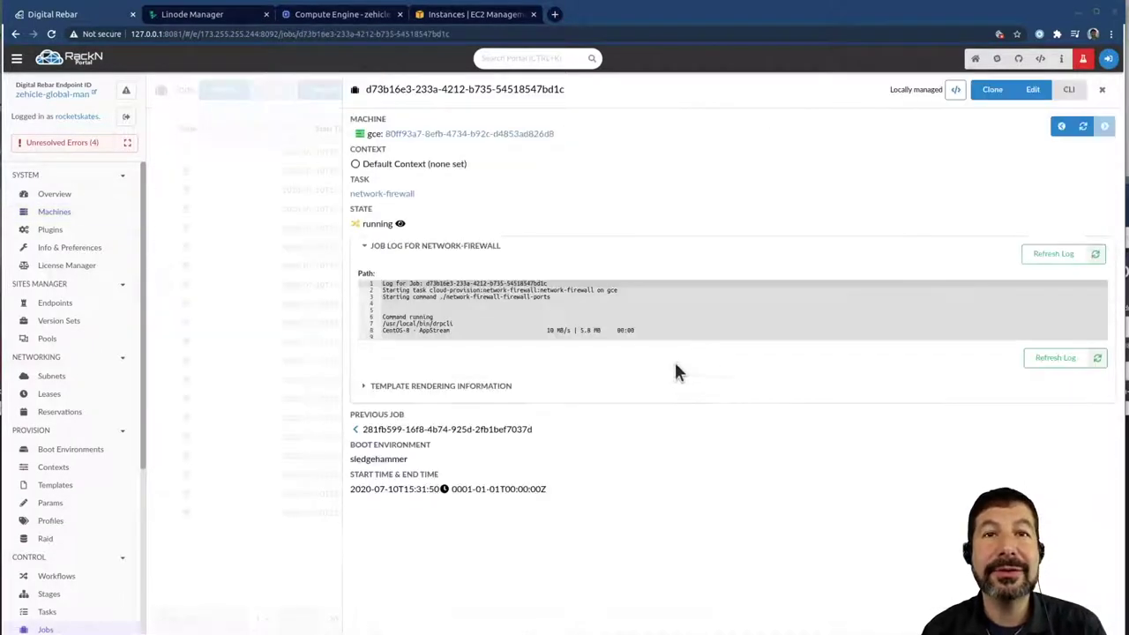
left_click(638, 324)
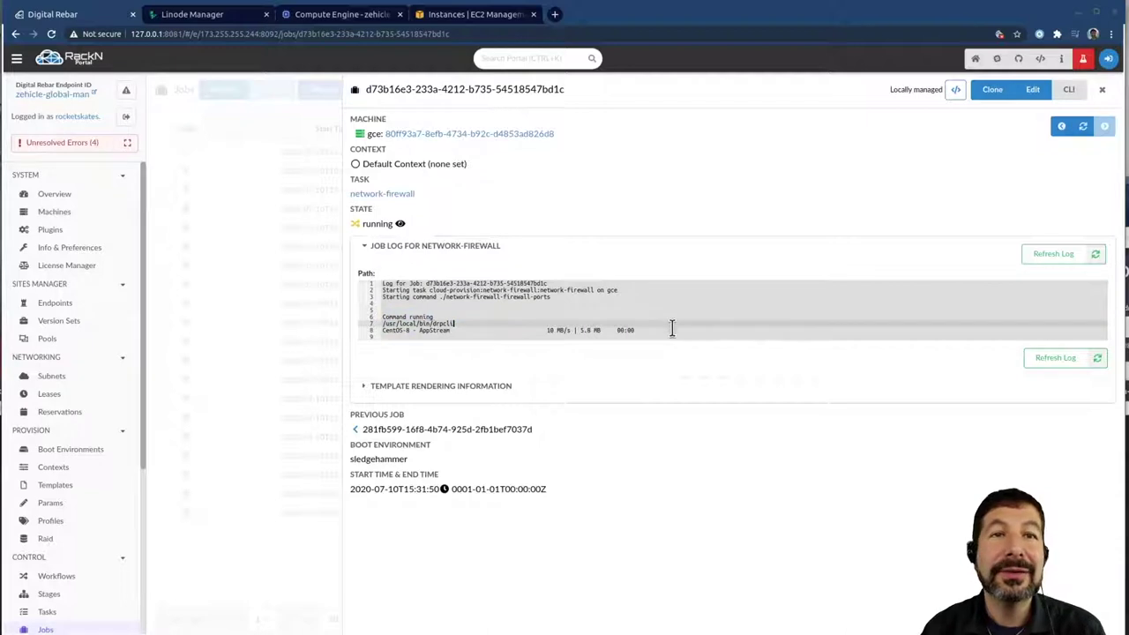
left_click(637, 317)
left_click(1097, 361)
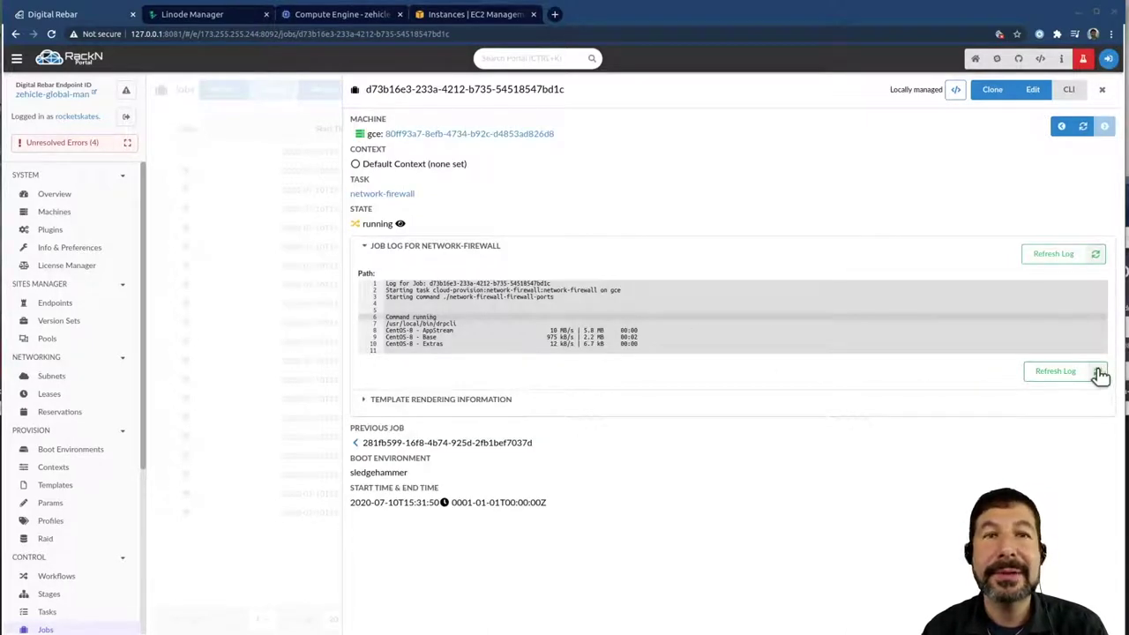
left_click(1094, 375)
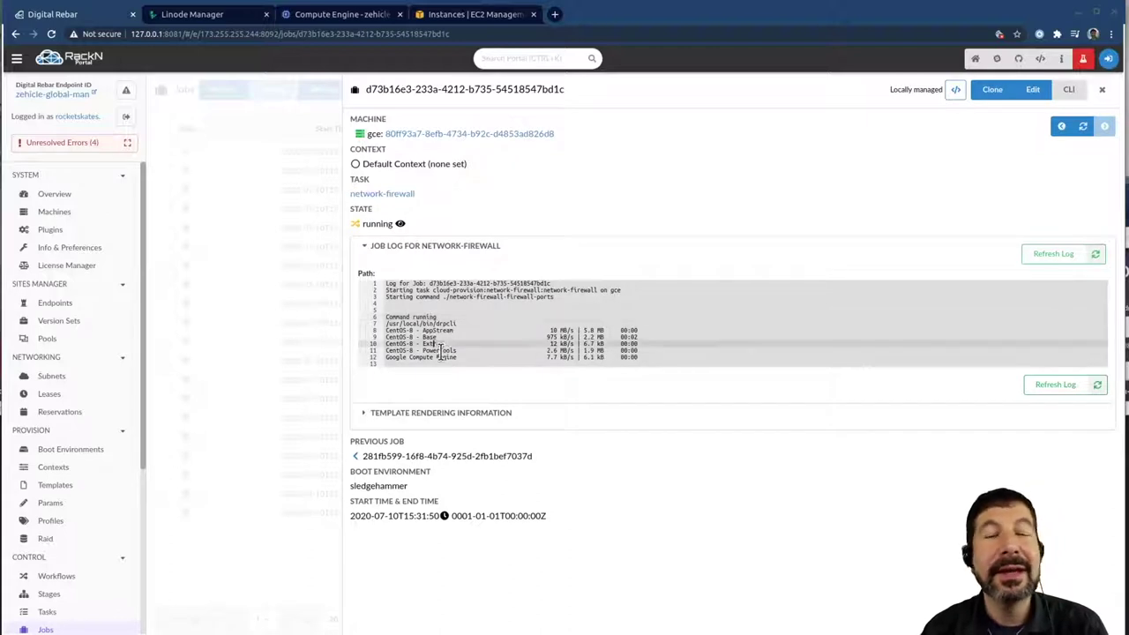
left_click(437, 296)
left_click_drag(423, 318, 459, 357)
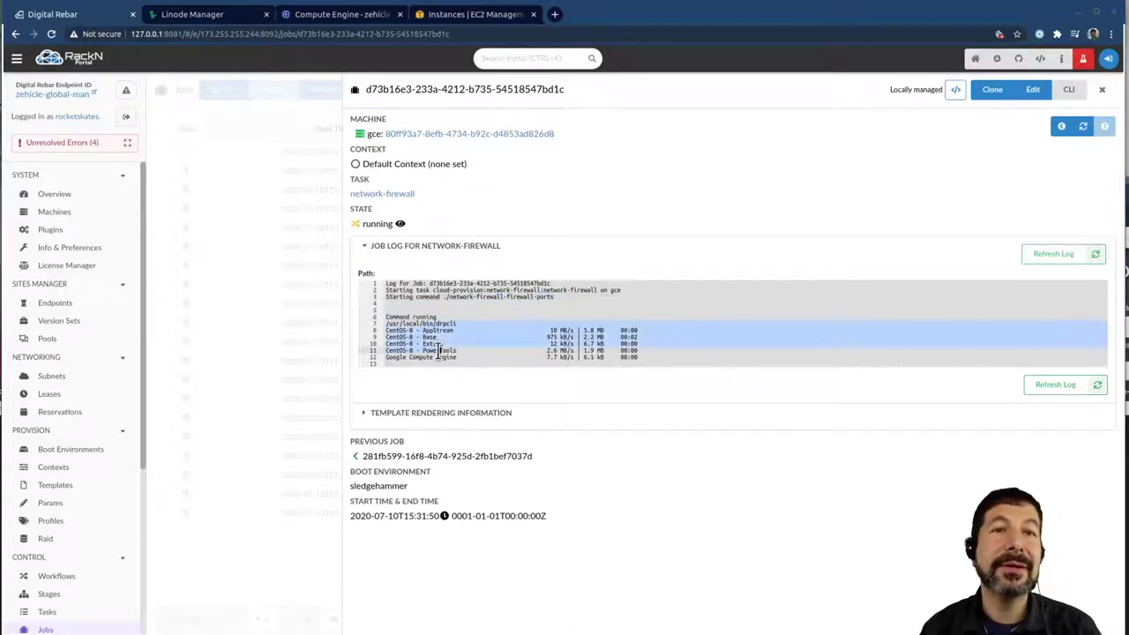
left_click(440, 350)
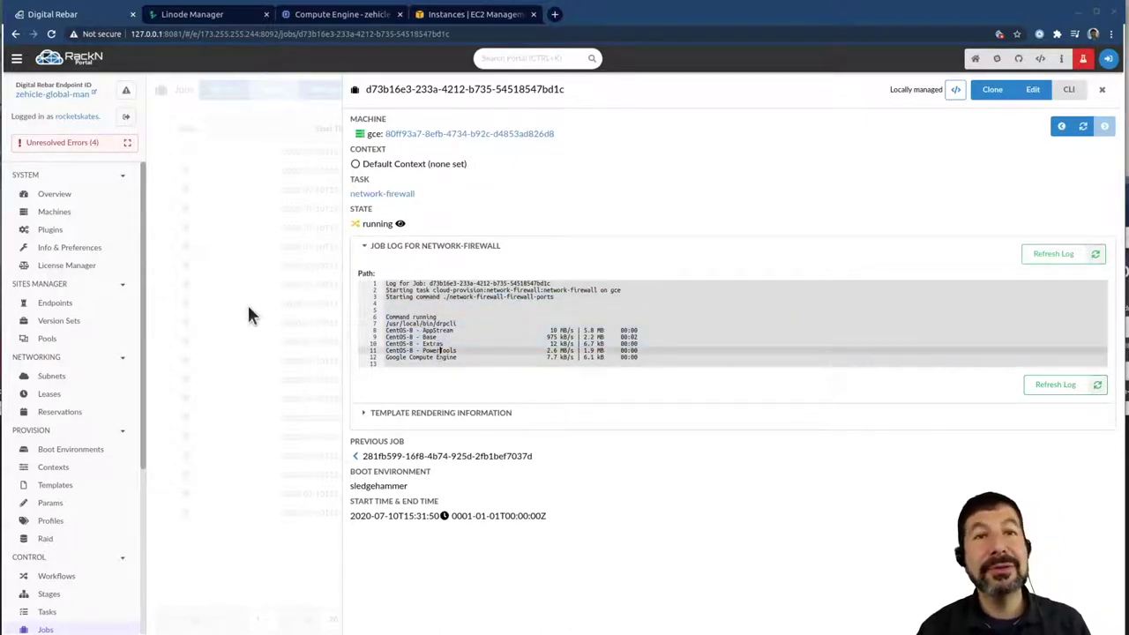
- Return to the machines list, check the gce instance in Google Cloud's VM instances, and switch back to Digital Rebar
left_click(54, 212)
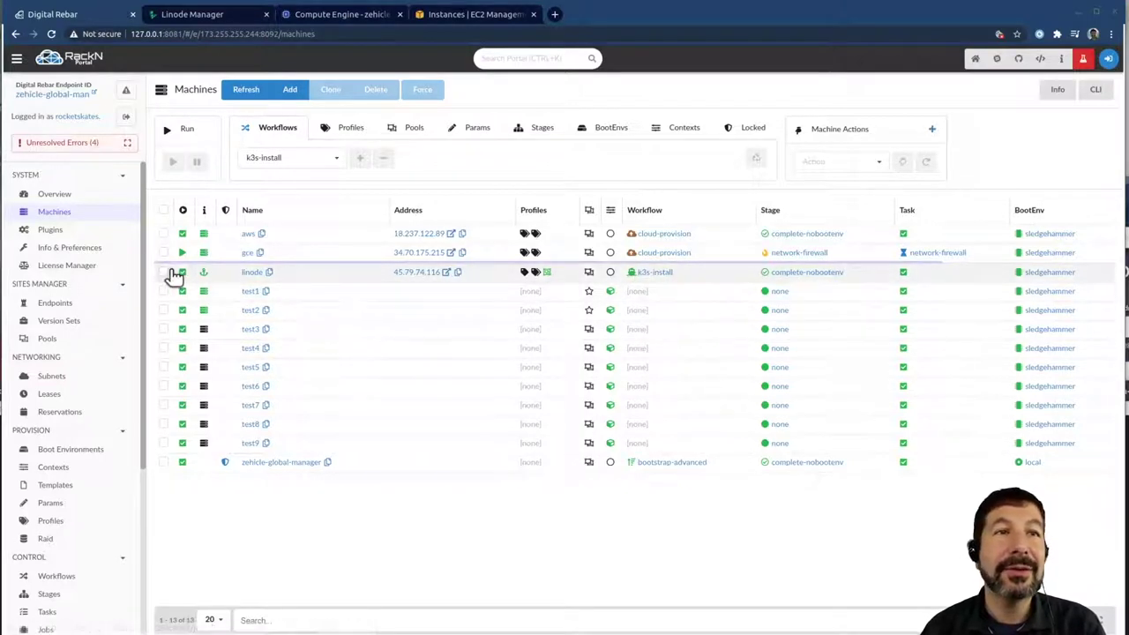
left_click(332, 16)
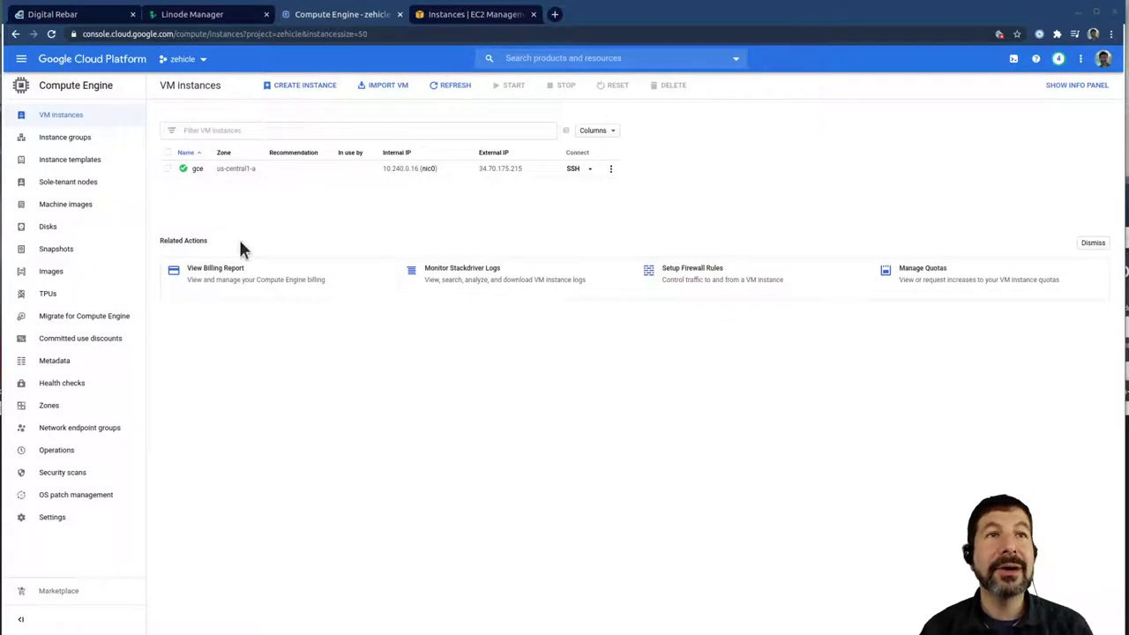
left_click(97, 14)
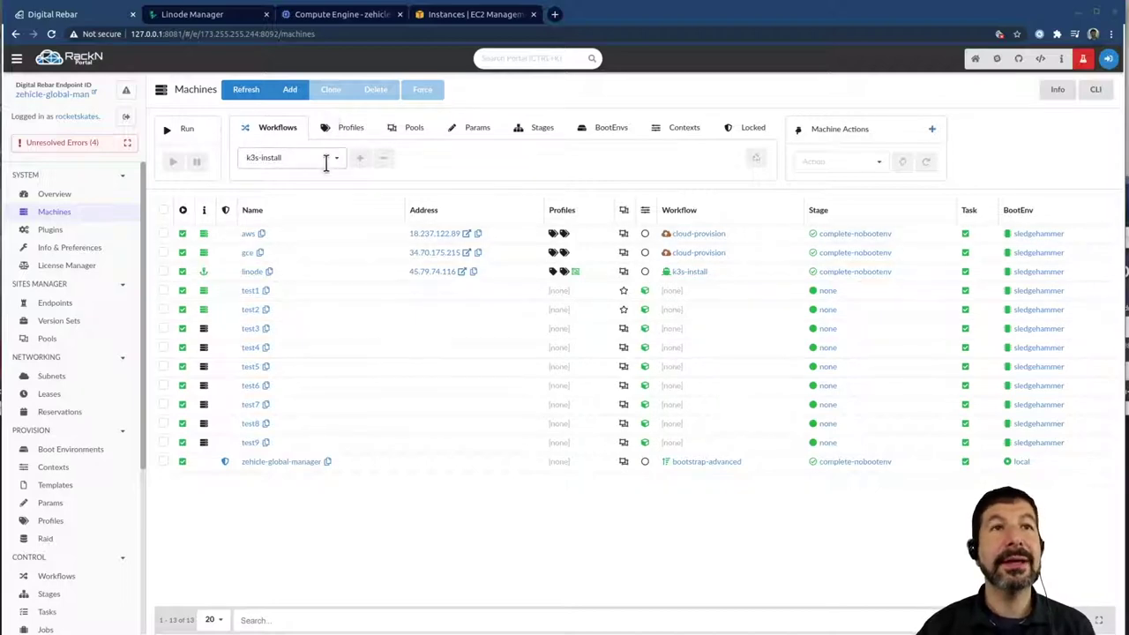
- Start a new machine named scratch with the base context runner and the workflow cloud-provision
left_click(288, 89)
left_click(442, 141)
type("st")
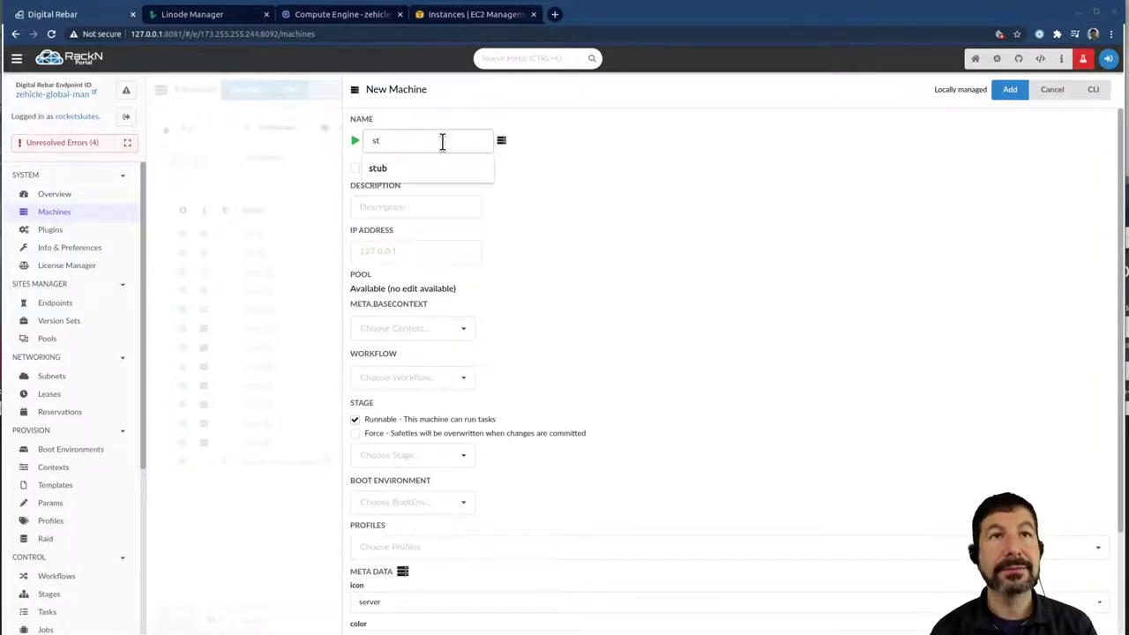
key("BackSpace")
type("cratch")
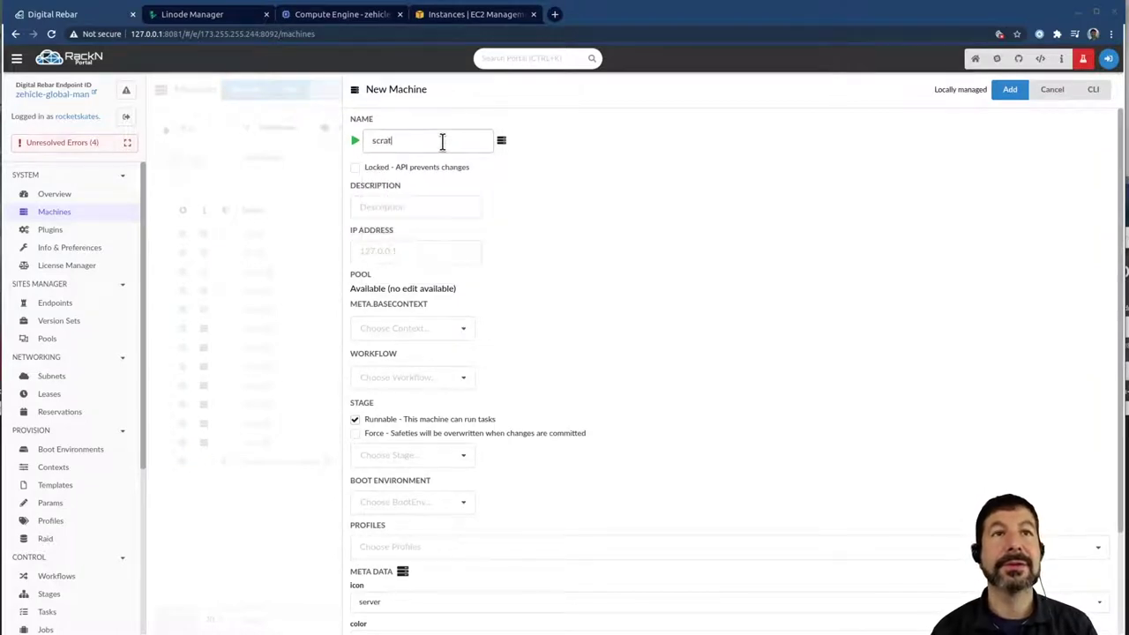
left_click(386, 328)
left_click(396, 374)
left_click(402, 380)
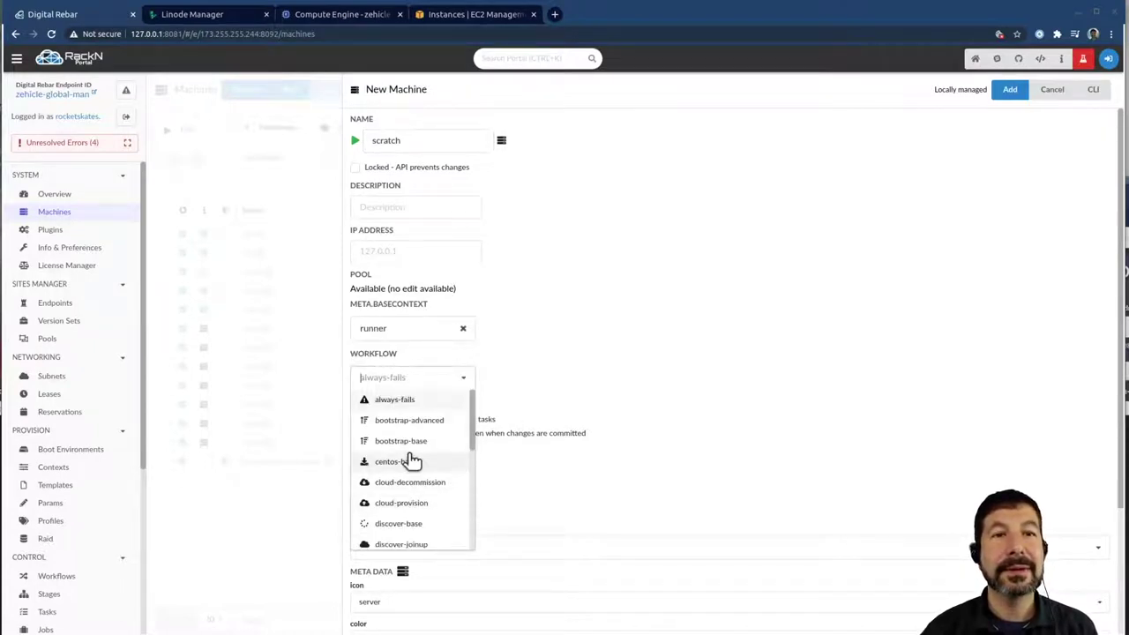
scroll(414, 516, "down", 1)
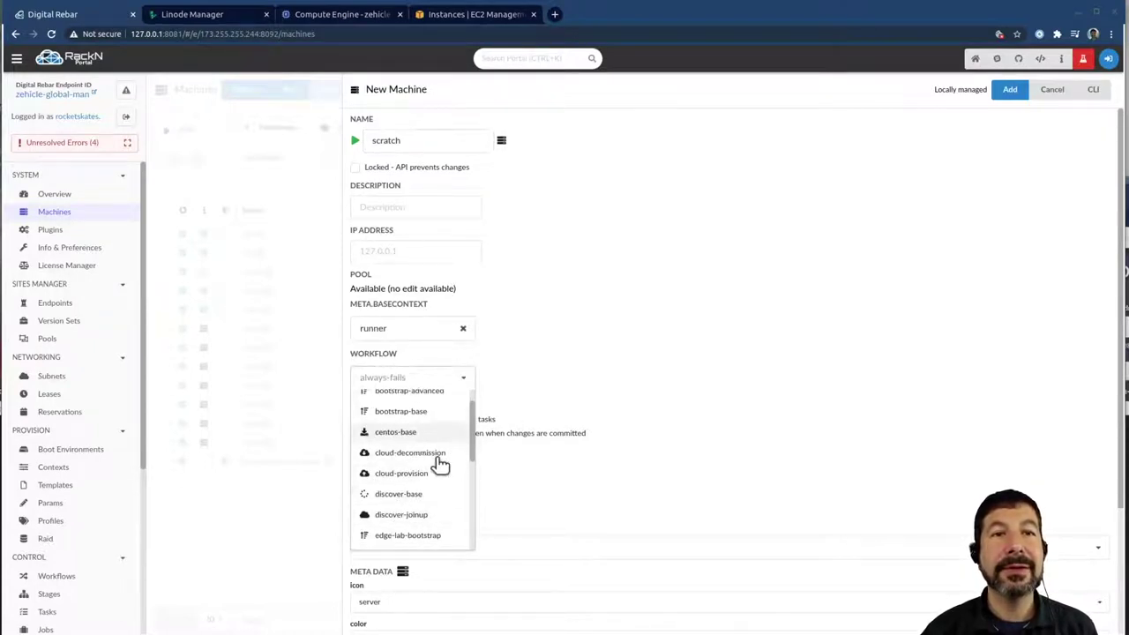
scroll(423, 465, "up", 1)
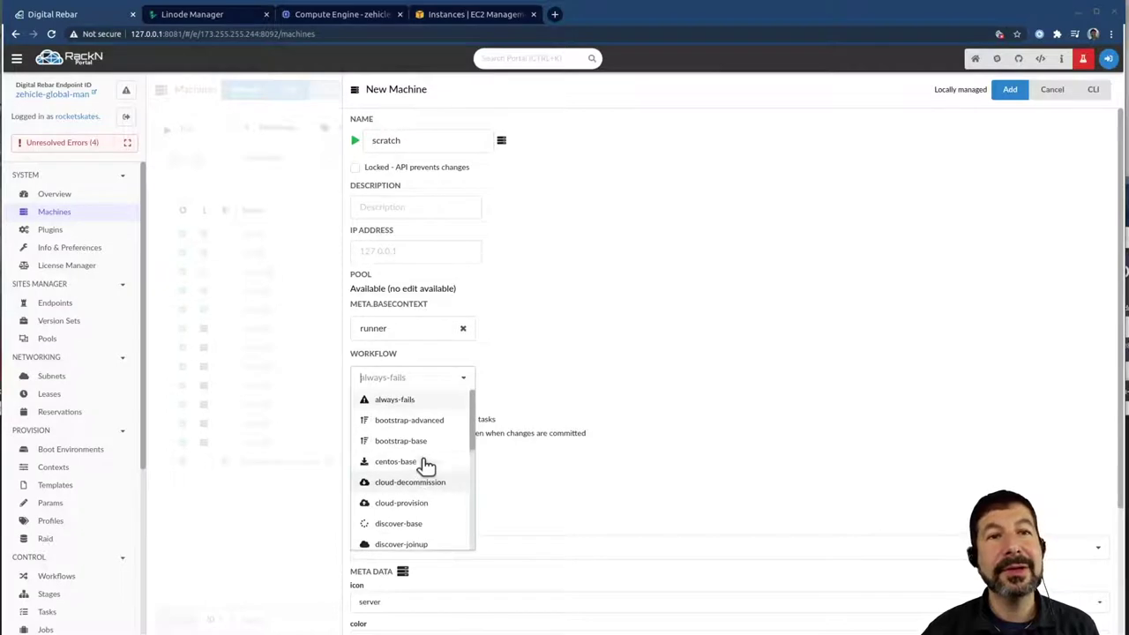
left_click(402, 502)
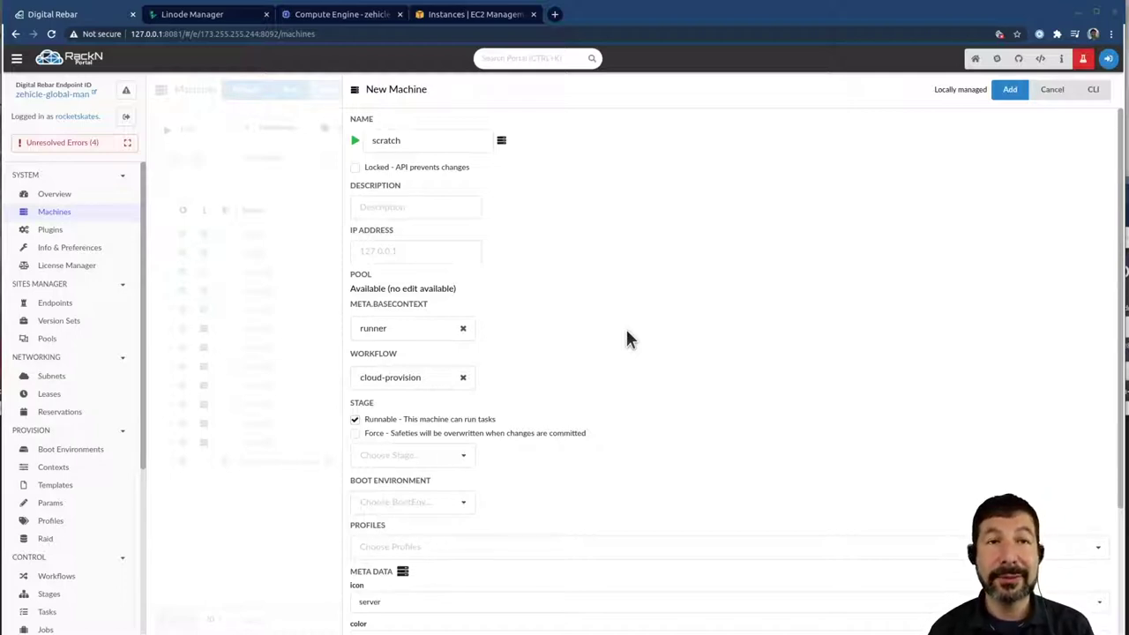
- Assign the linode and cluster-zehicle profiles to the new scratch machine and add it
scroll(520, 344, "down", 3)
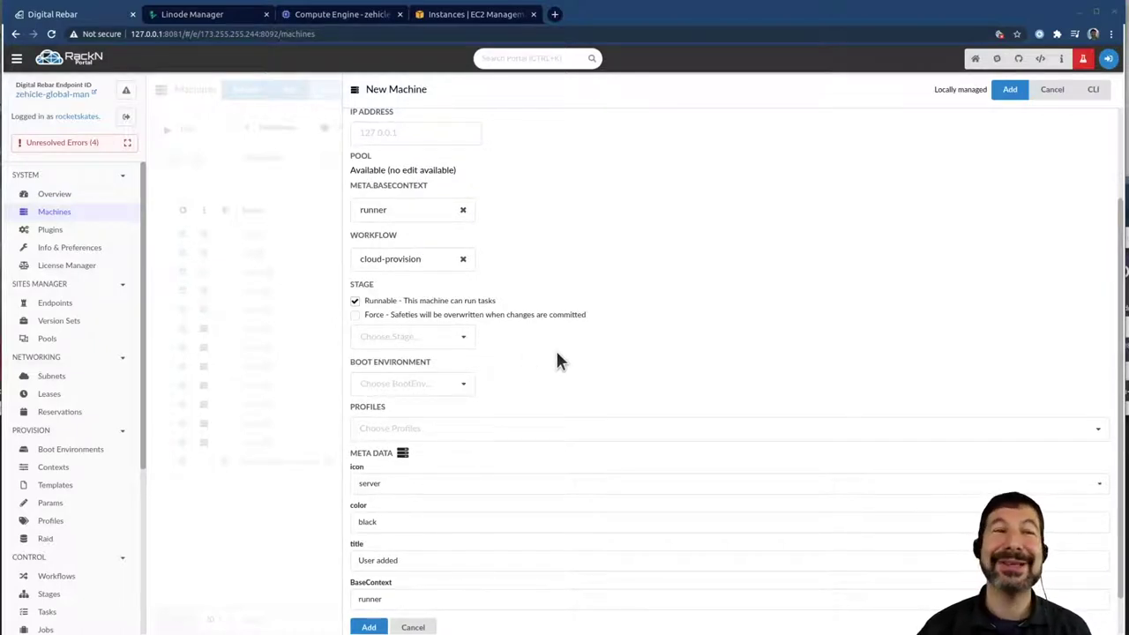
left_click(444, 430)
left_click(396, 558)
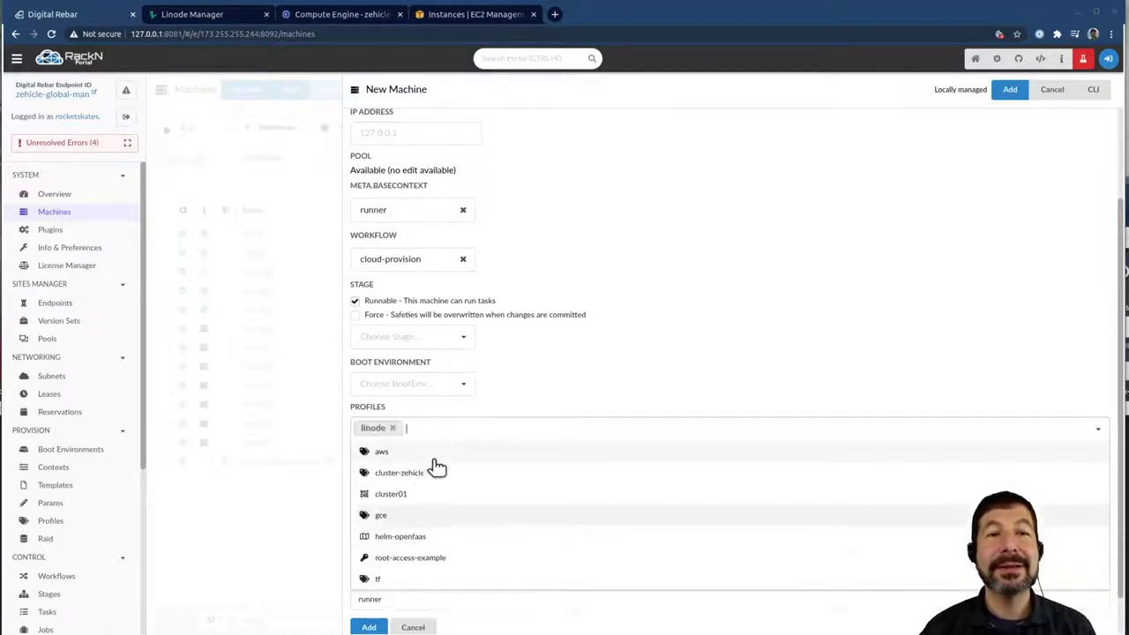
left_click(414, 477)
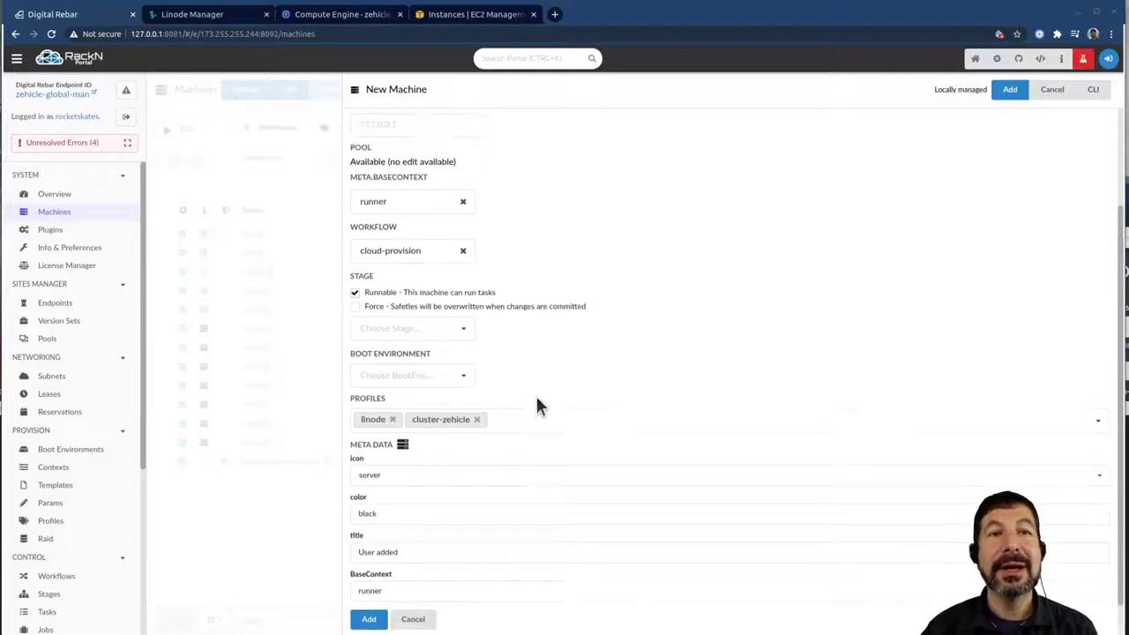
scroll(540, 405, "up", 3)
scroll(544, 428, "down", 3)
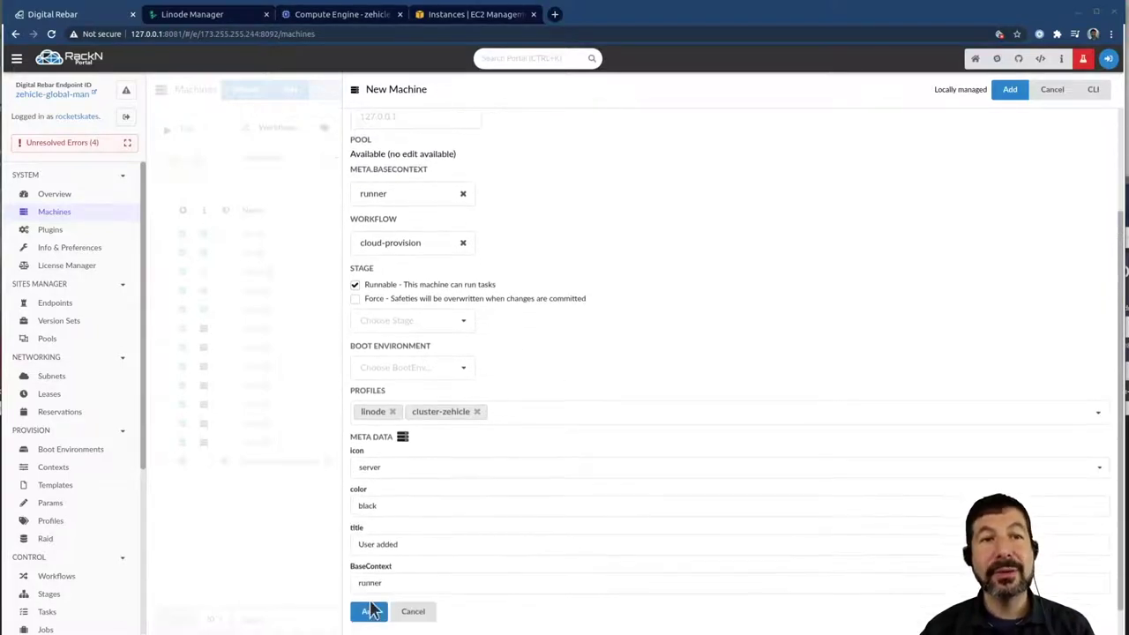
left_click(369, 611)
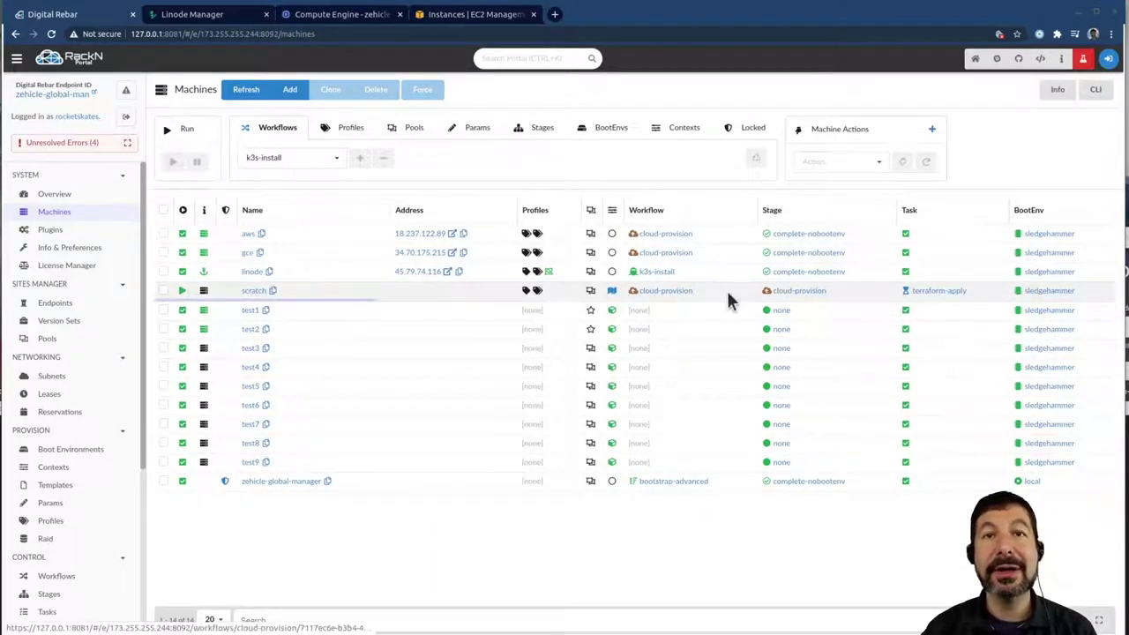
- Open the scratch machine's terraform-apply job, refresh its log, and follow the Linode instance creation through to the outputs
left_click(923, 289)
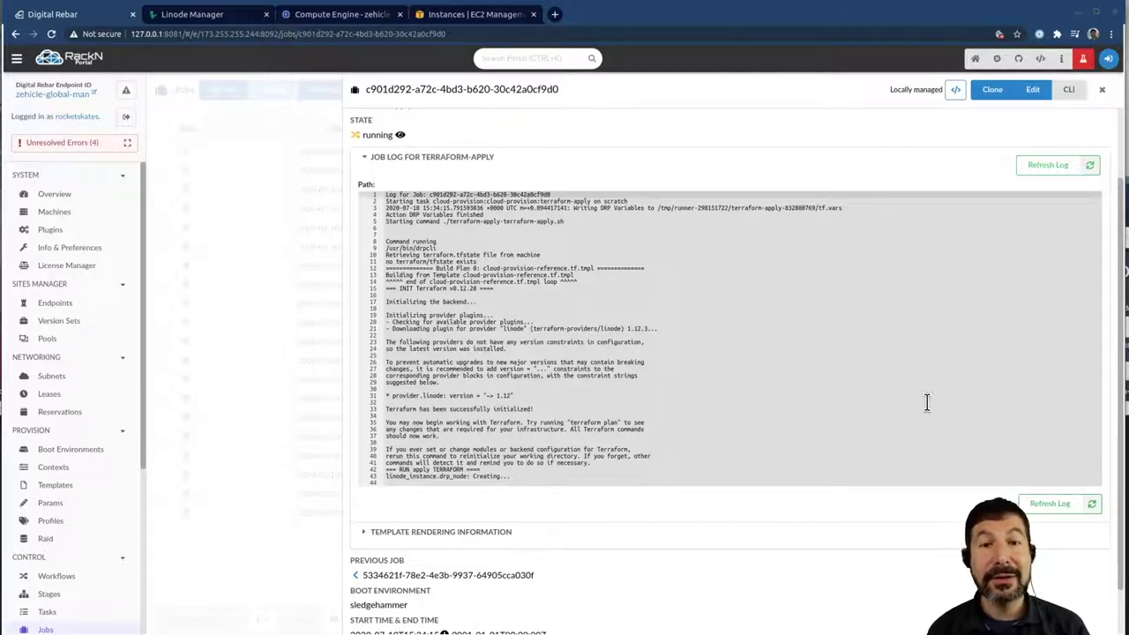
left_click(1074, 510)
scroll(950, 448, "down", 3)
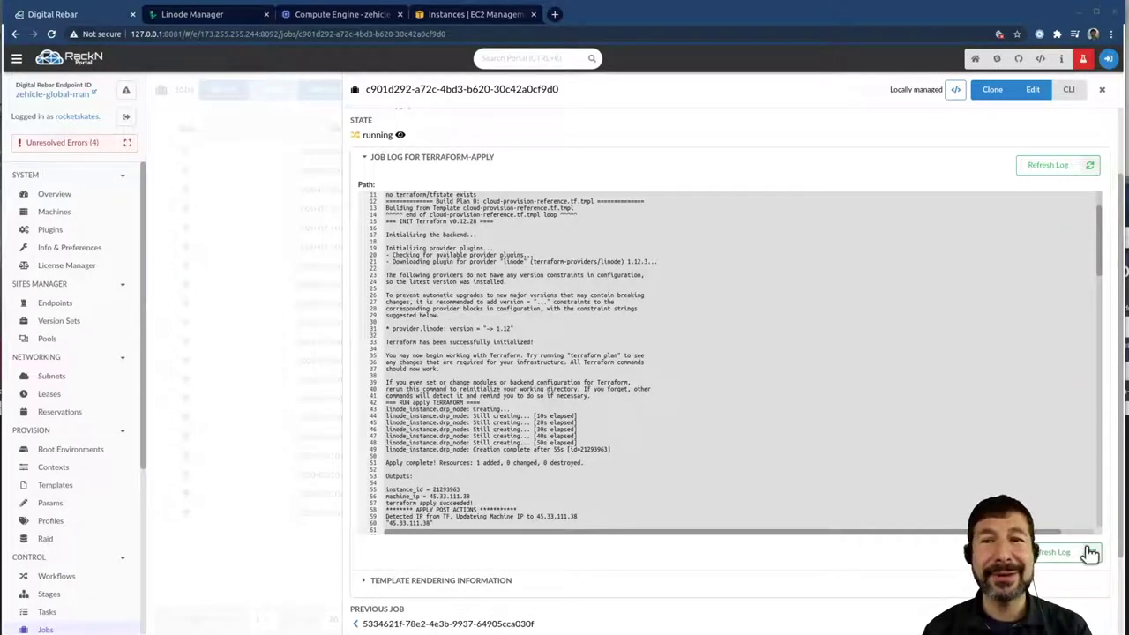
left_click(276, 223)
- Return to the machines list, check for the scratch instance in Linode Manager, and switch back to Digital Rebar
left_click(84, 215)
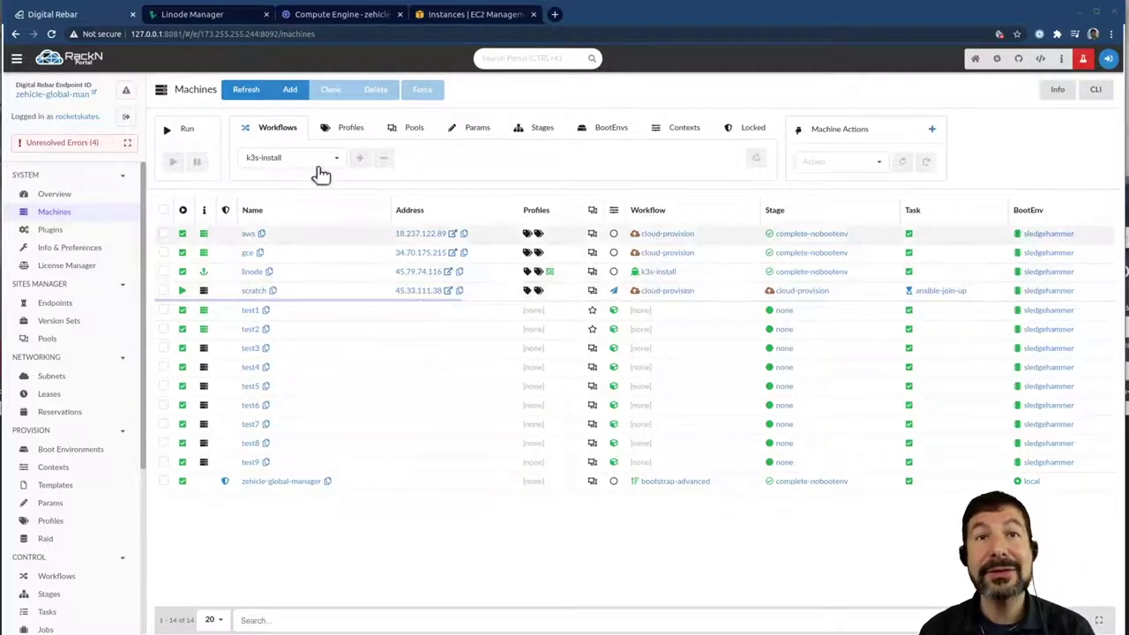
left_click(211, 17)
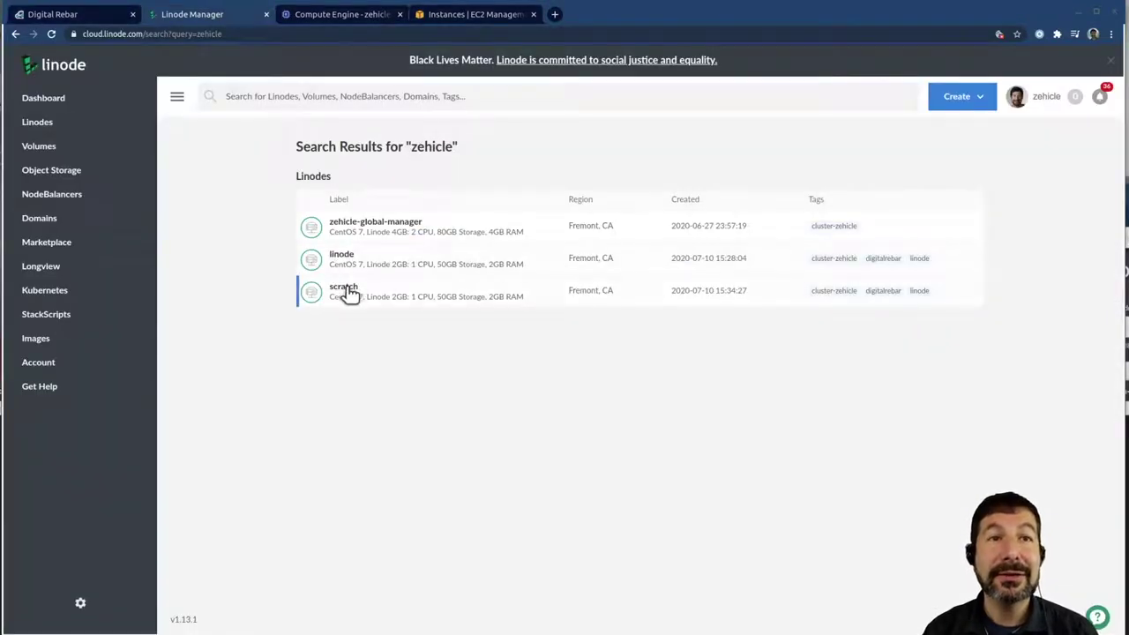
left_click(82, 14)
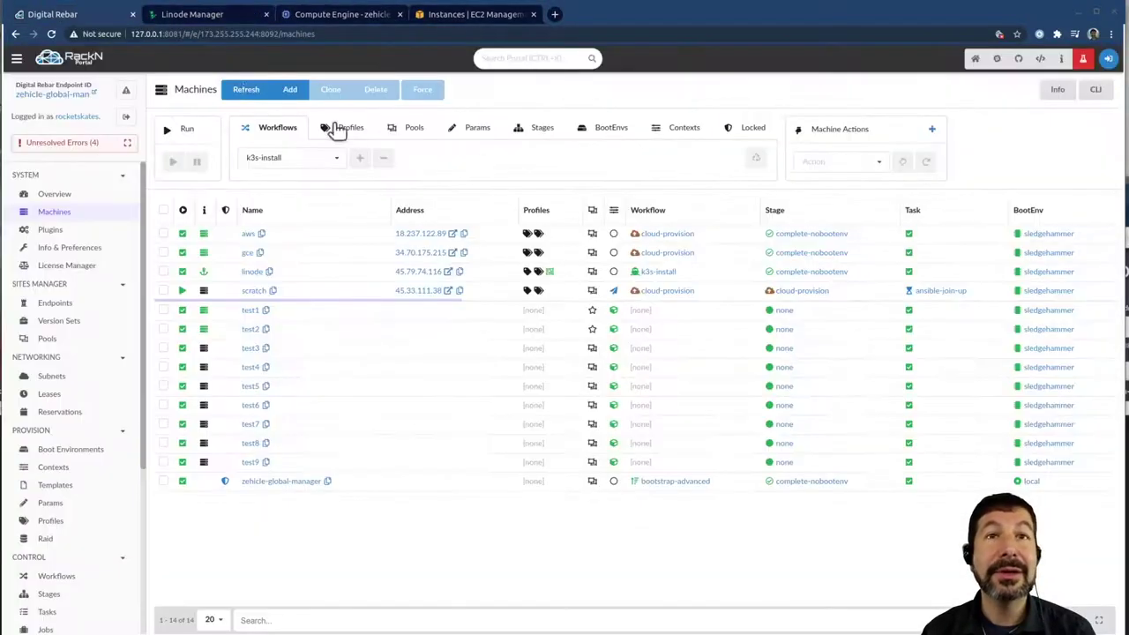
- Open the scratch machine's cloud-provision workflow, drill into its cloud-provision stage, and open the terraform-apply task
left_click(659, 292)
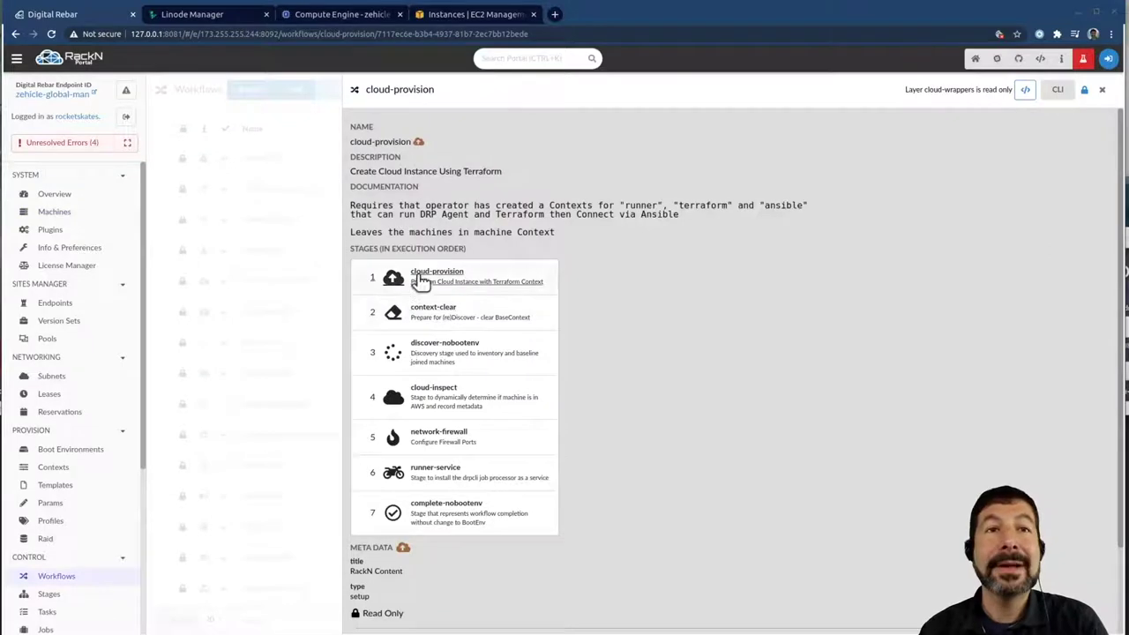
left_click(432, 275)
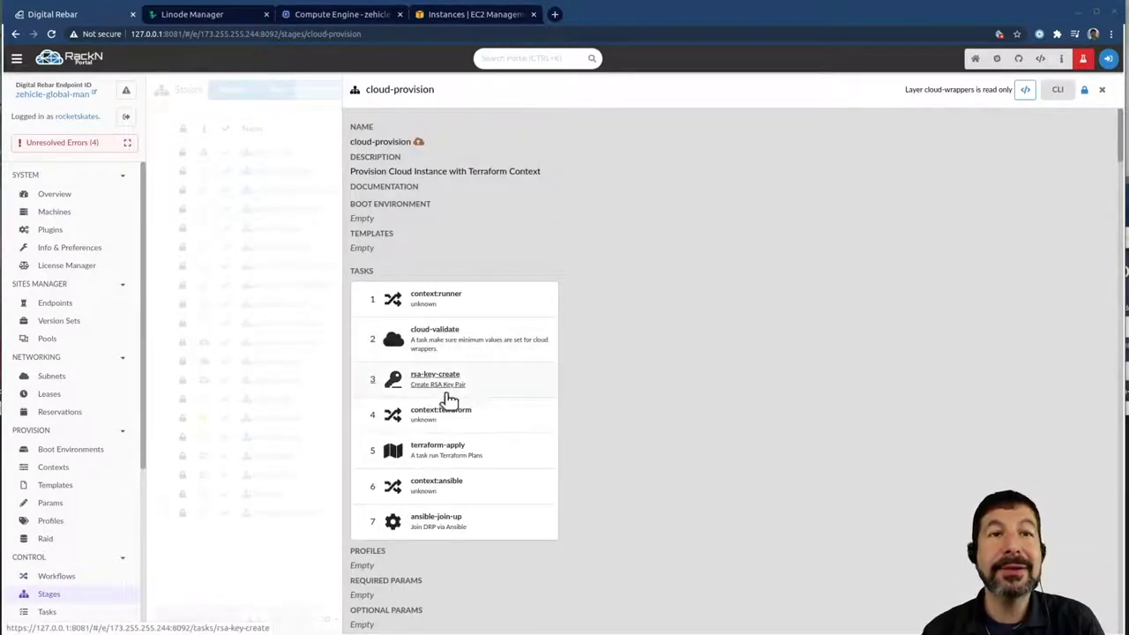
left_click(439, 454)
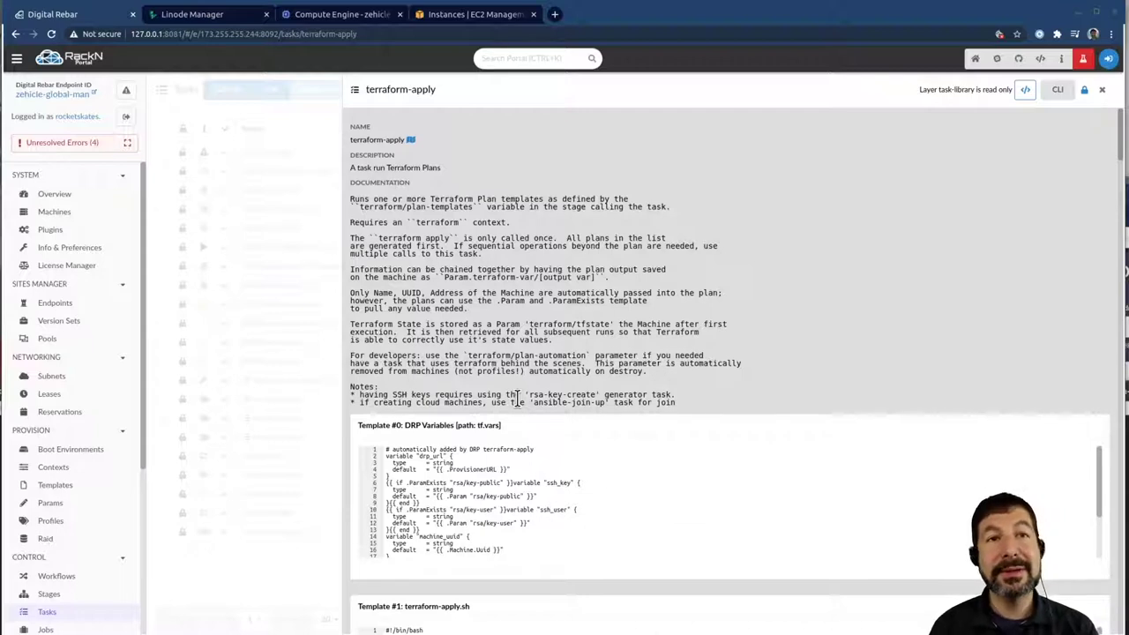
- Examine the terraform-apply task's tf.vars variables template and its terraform-apply.sh script, from the state retrieval to the plan building and Terraform initialization
scroll(721, 256, "down", 2)
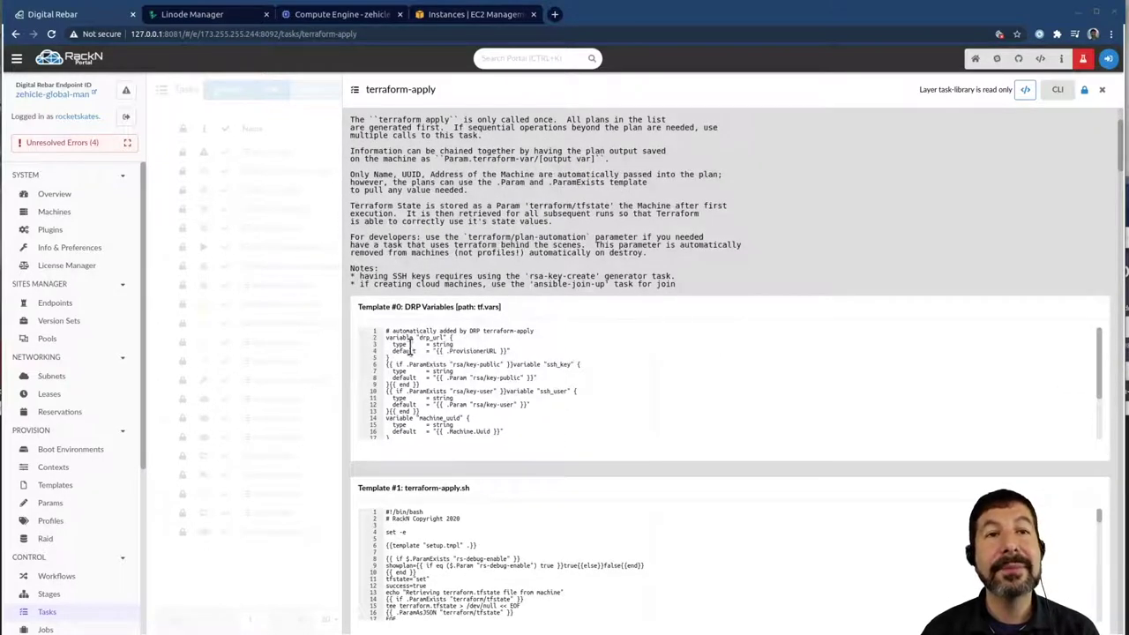
left_click_drag(386, 331, 497, 403)
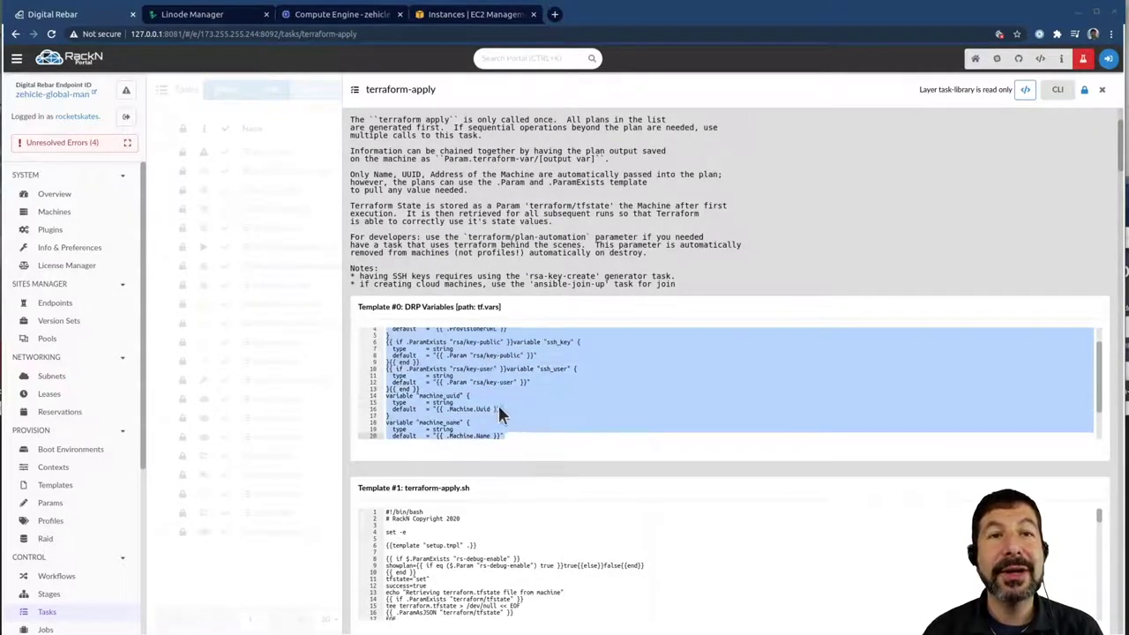
left_click(497, 408)
scroll(504, 396, "down", 3)
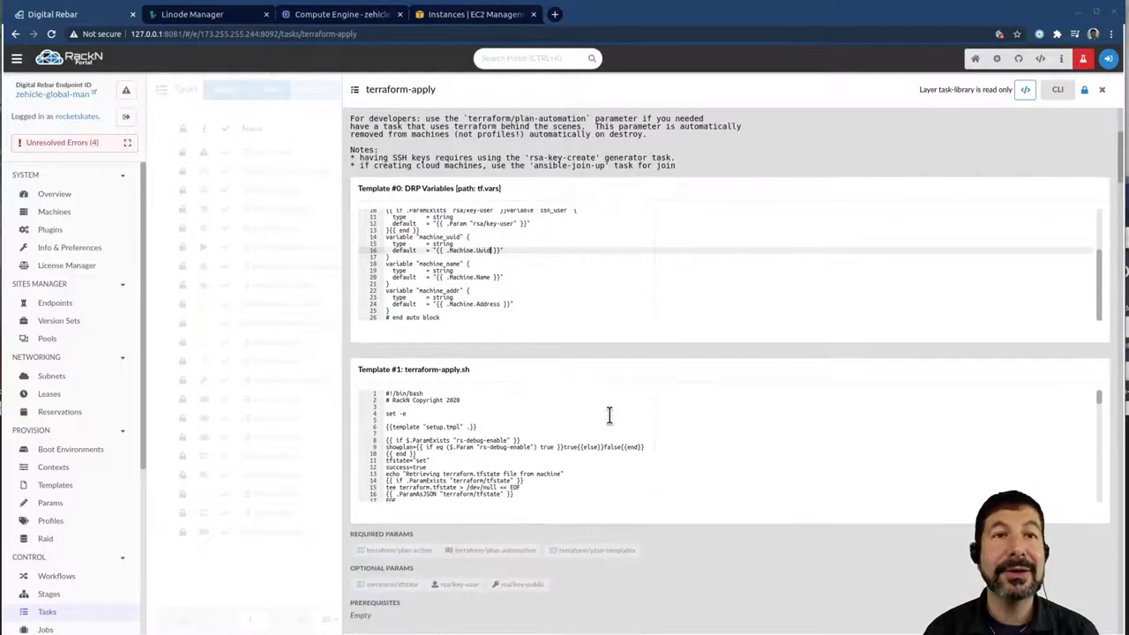
scroll(651, 436, "down", 2)
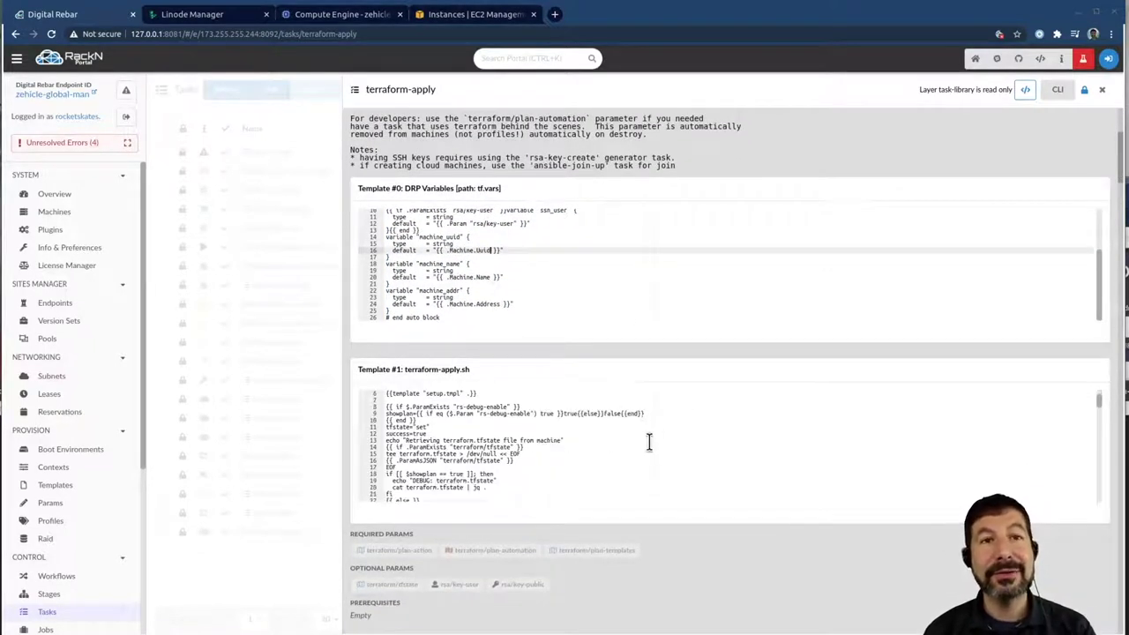
scroll(638, 438, "up", 2)
scroll(539, 429, "down", 5)
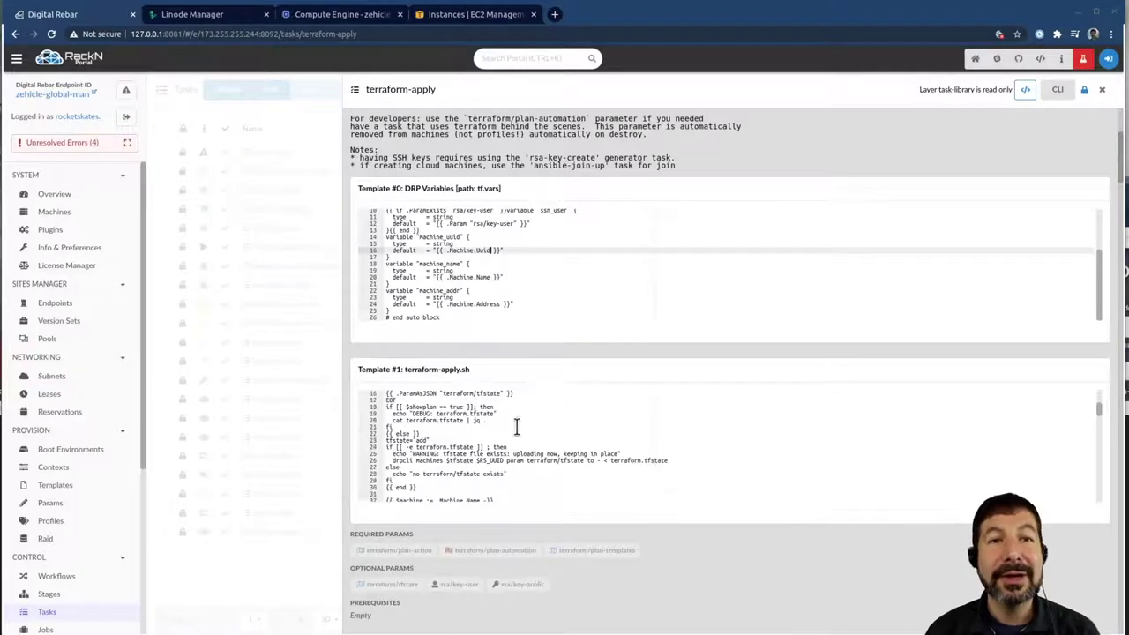
left_click_drag(516, 427, 534, 484)
left_click(535, 484)
scroll(572, 473, "down", 6)
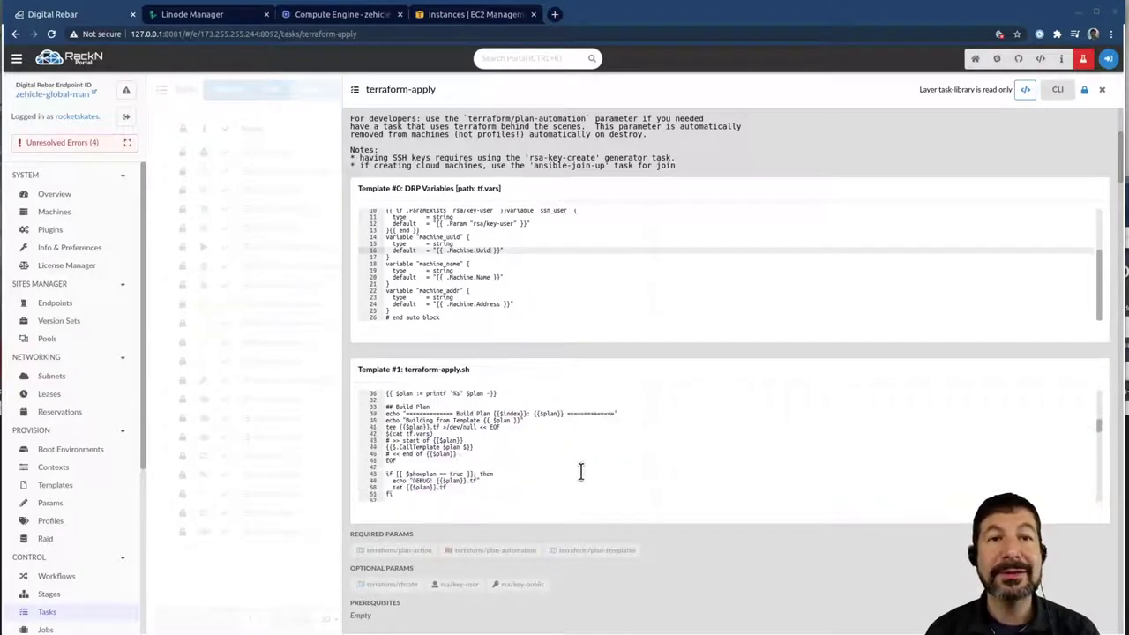
scroll(618, 494, "down", 4)
scroll(680, 514, "down", 1)
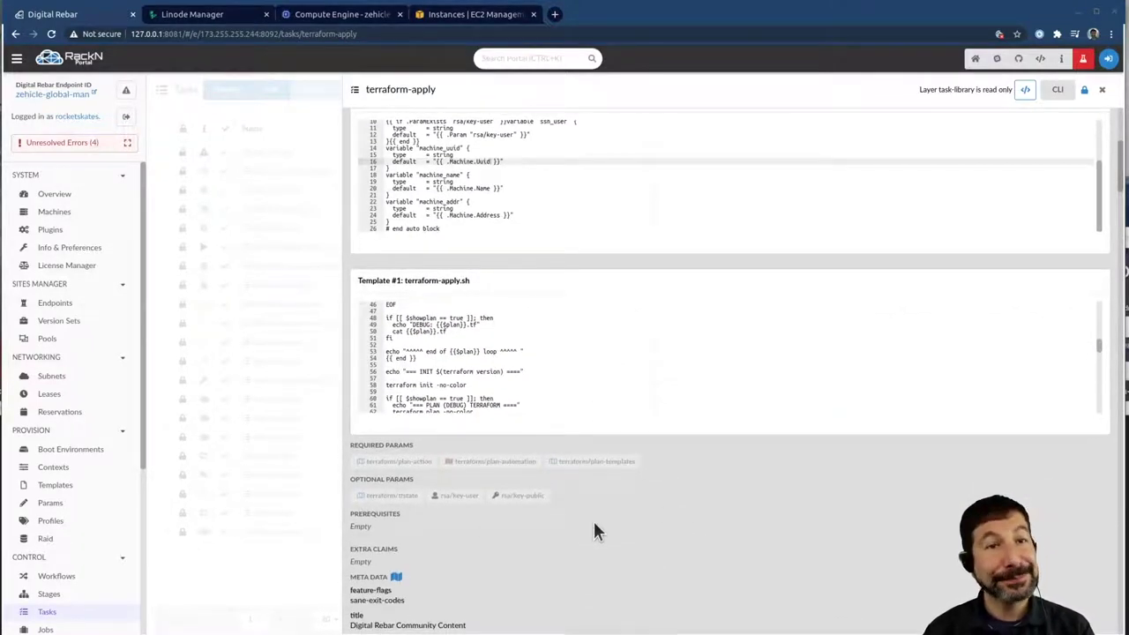
- Leave the terraform-apply task, return to the machines list, and open the scratch machine's details
scroll(763, 485, "up", 5)
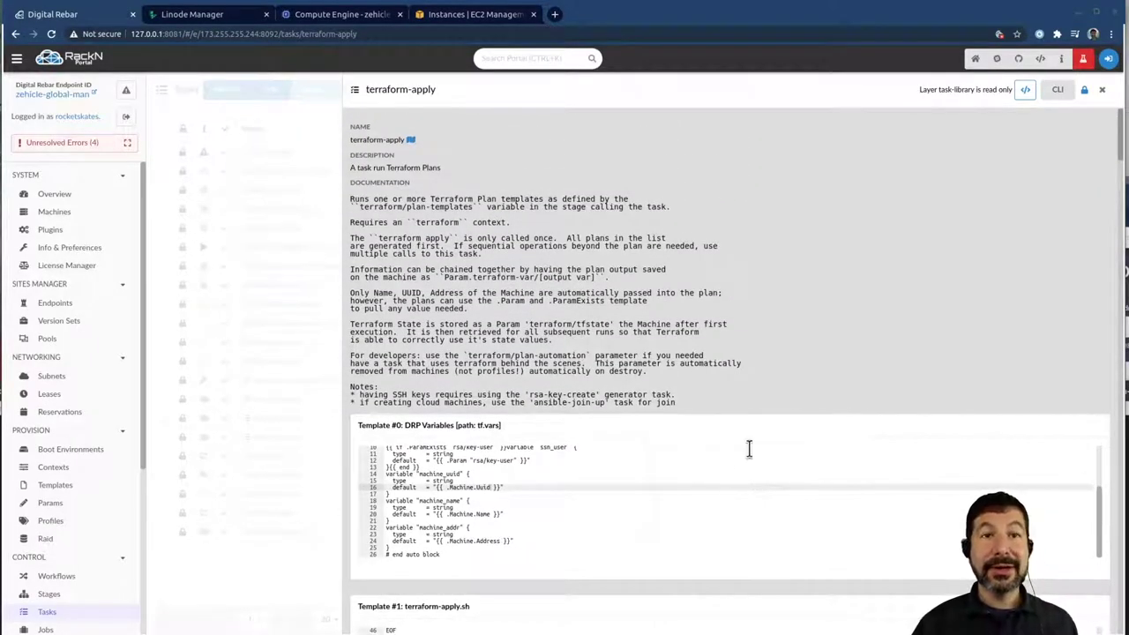
left_click(255, 562)
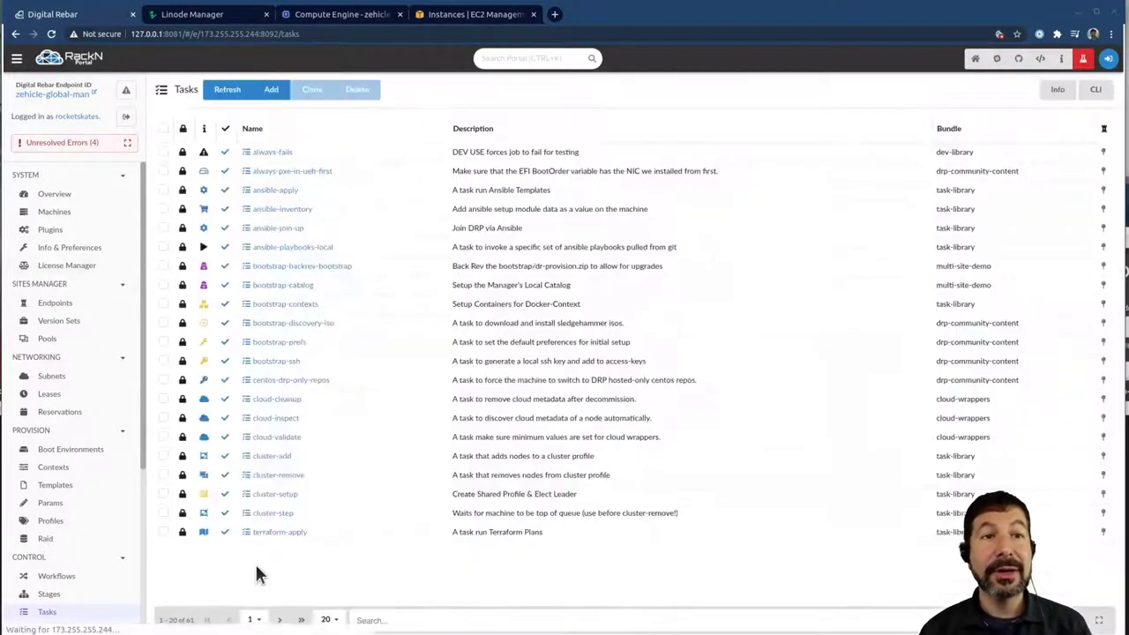
left_click(46, 214)
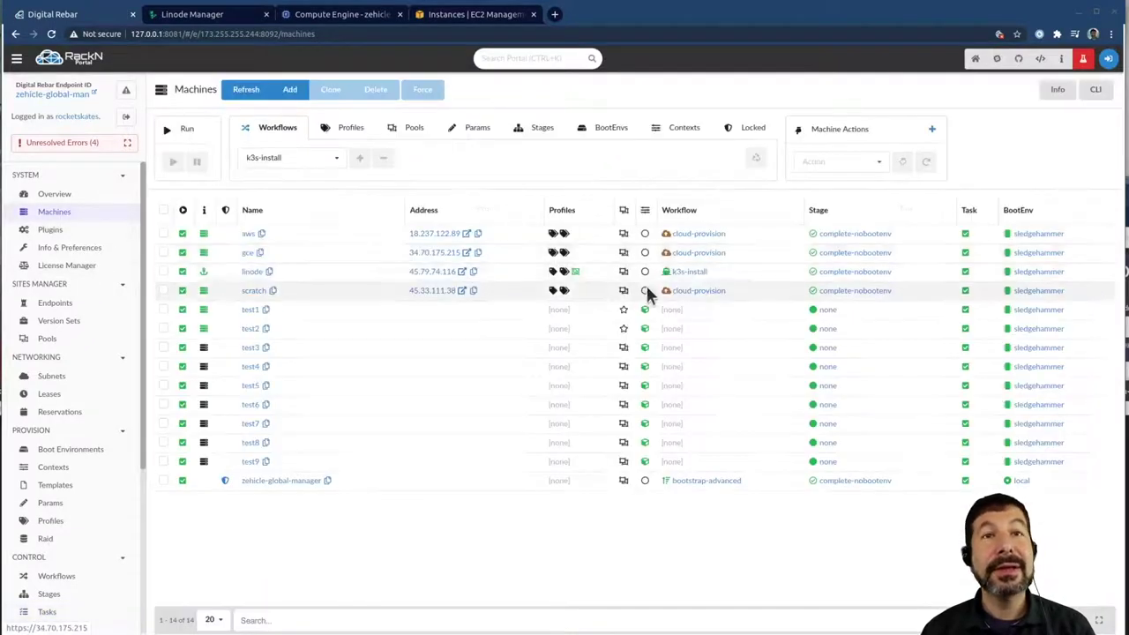
left_click(252, 291)
- Examine the scratch machine's parameters, from the cloud instance ID and public IP through the inventory and RSA keys to the Terraform variables
scroll(710, 313, "down", 3)
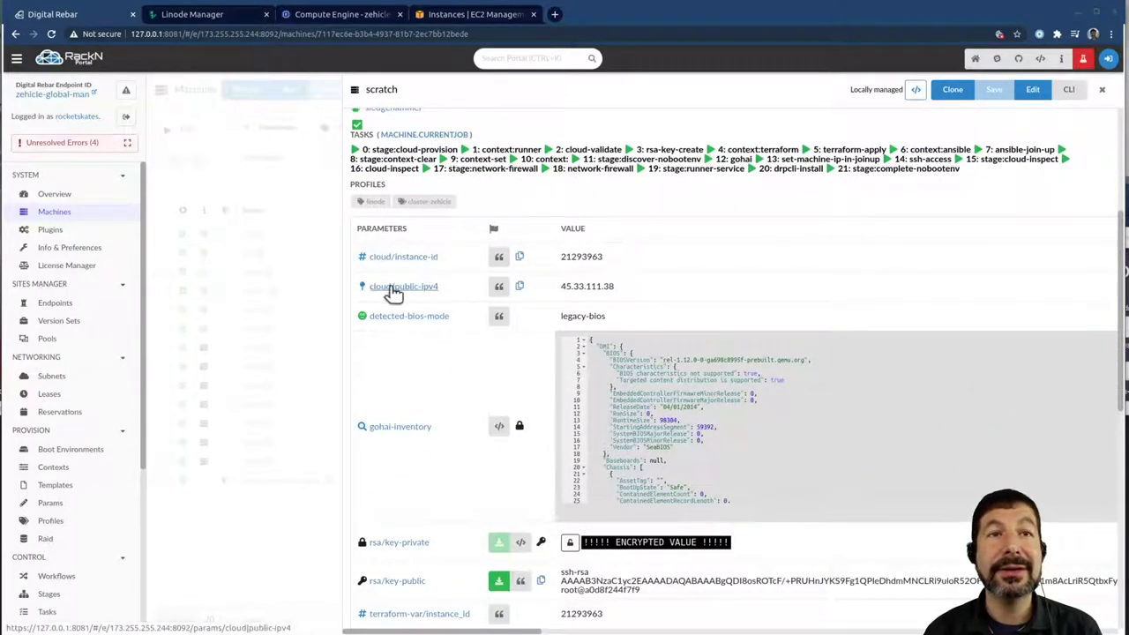
scroll(392, 274, "down", 1)
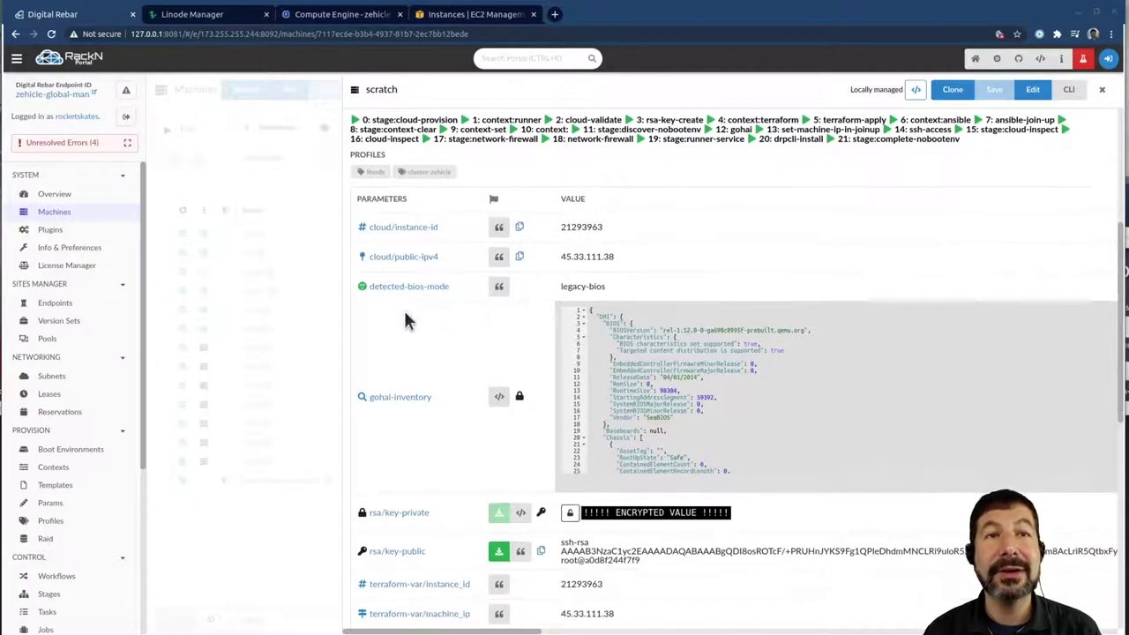
scroll(406, 315, "down", 3)
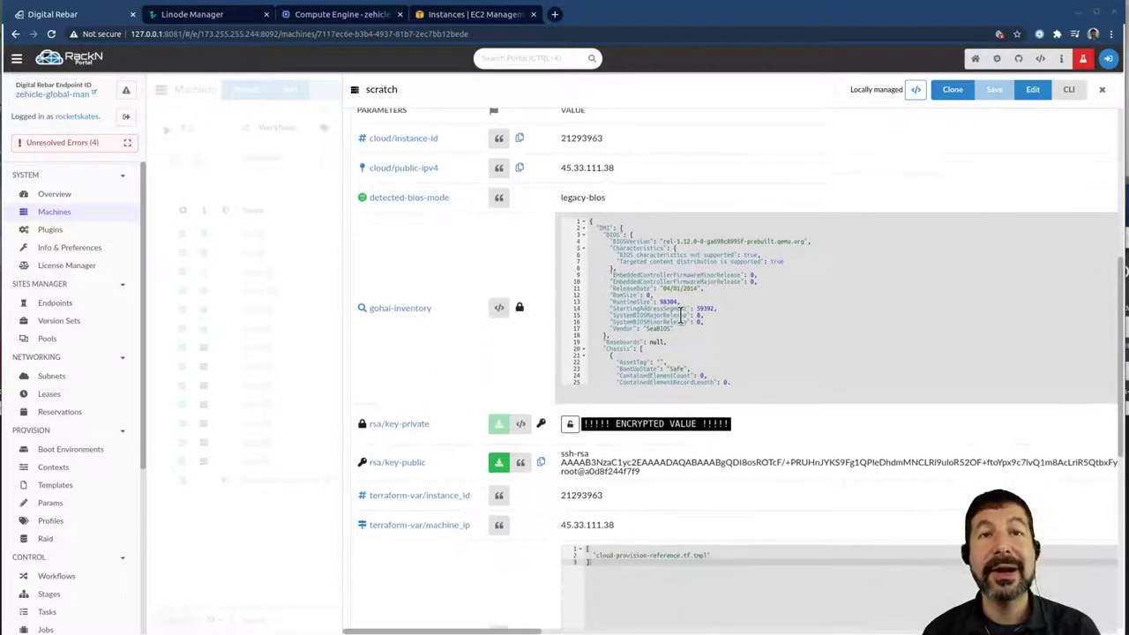
scroll(423, 326, "down", 4)
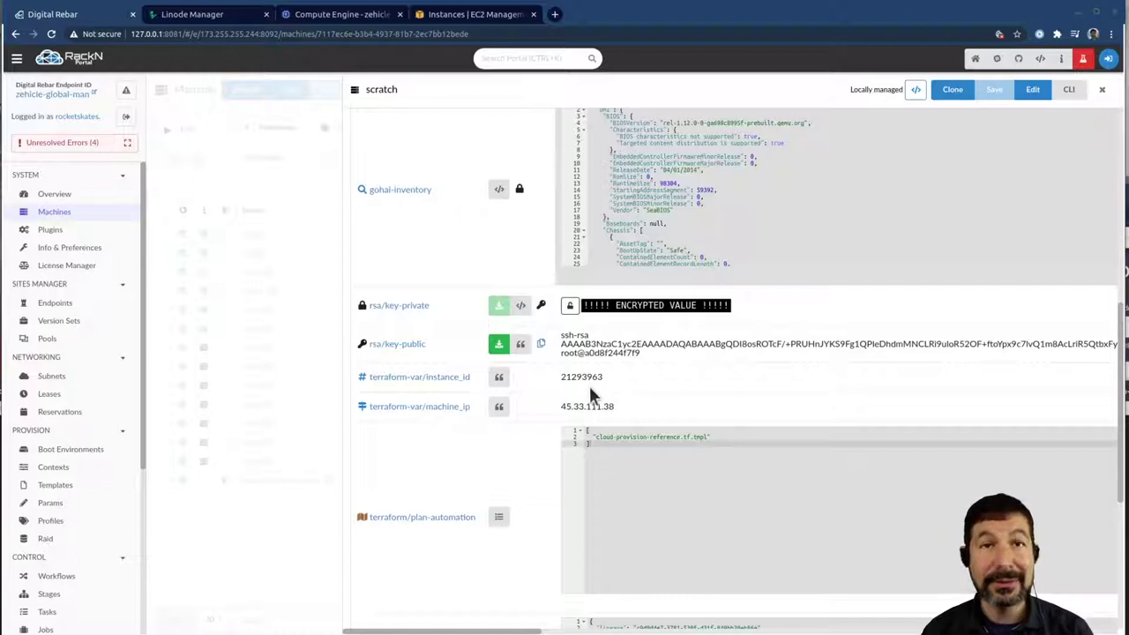
scroll(564, 388, "down", 1)
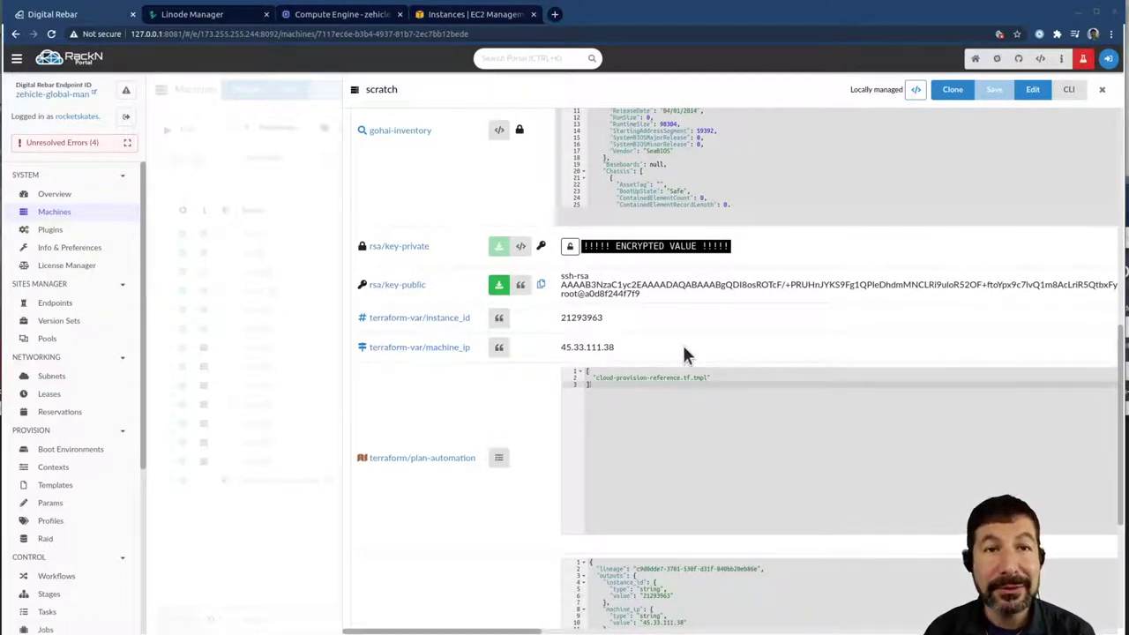
scroll(687, 353, "down", 1)
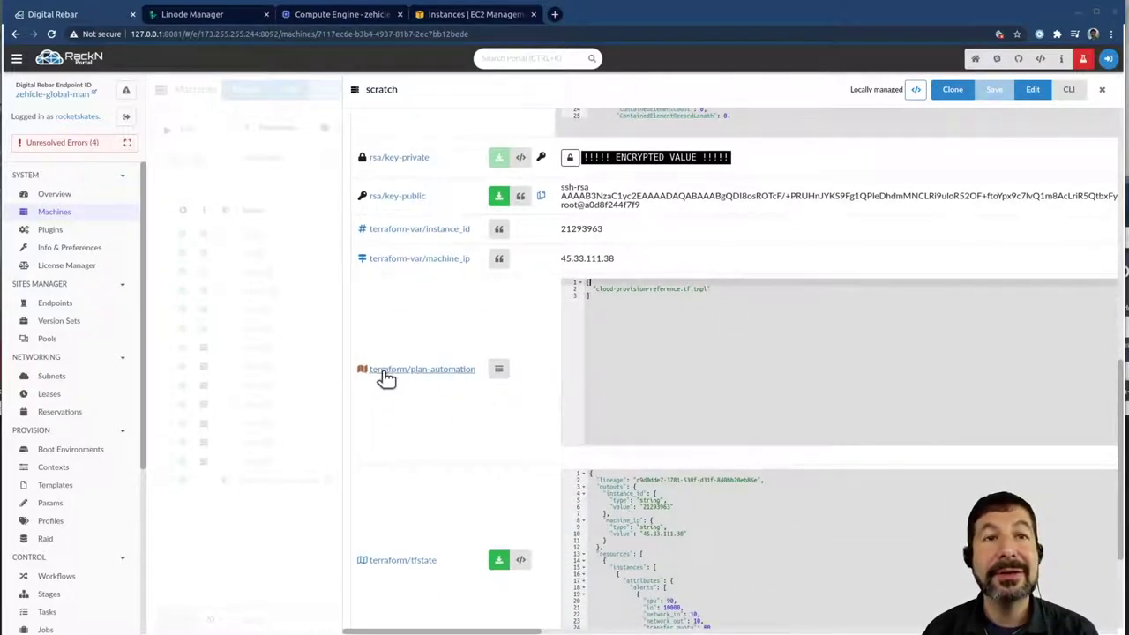
- Highlight the cloud-provision-reference.tf.tmpl entry in the scratch machine's terraform/plan-automation parameter
left_click_drag(592, 285, 604, 303)
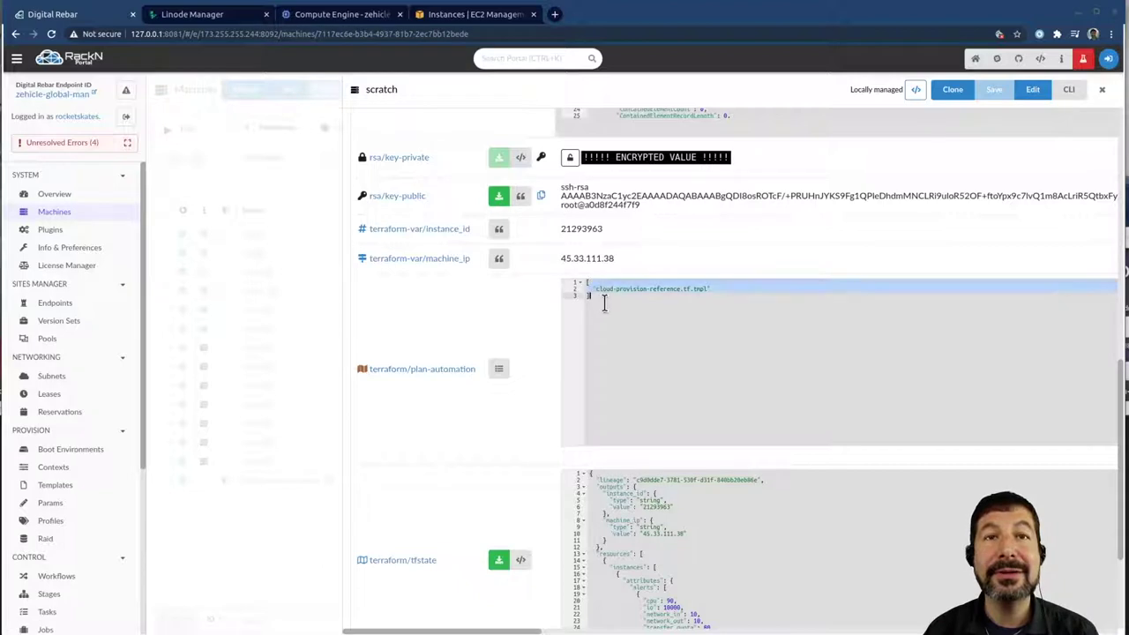
left_click(646, 310)
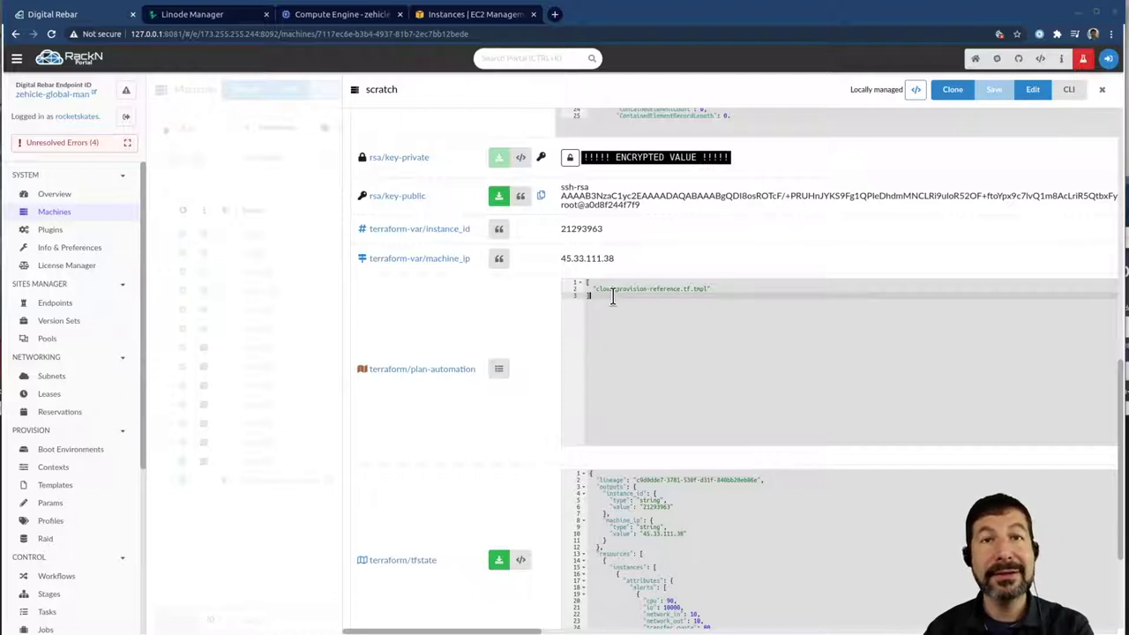
left_click(701, 289)
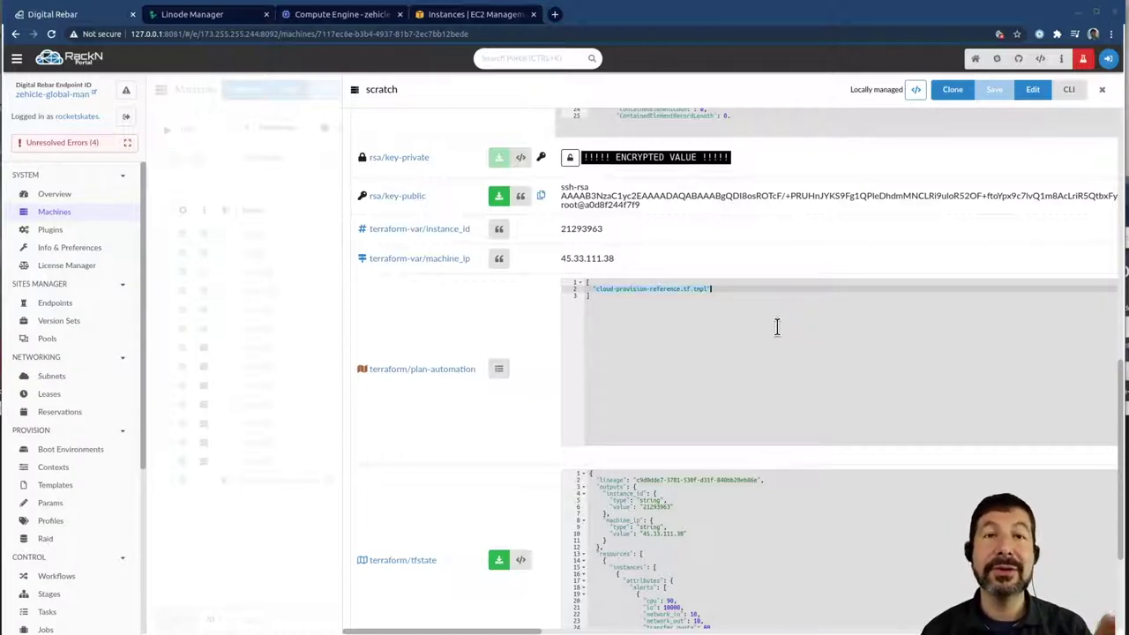
- Read through the scratch machine's stored terraform/tfstate, from the authorized keys to the end of the state, and return to the machine's summary
scroll(777, 326, "down", 3)
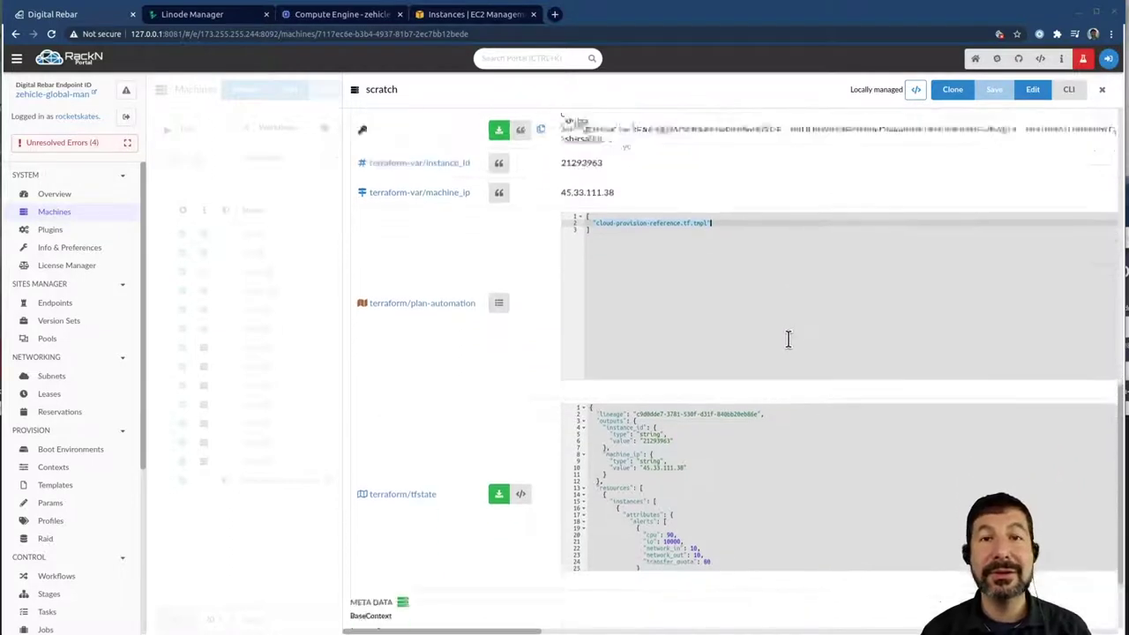
scroll(707, 354, "down", 2)
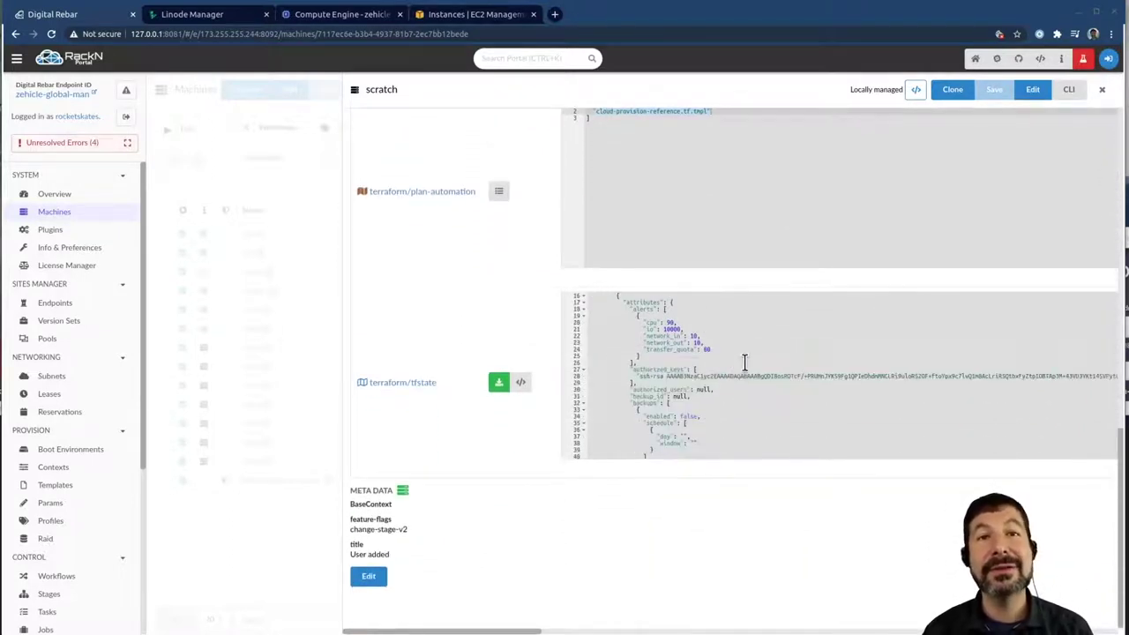
scroll(741, 357, "up", 2)
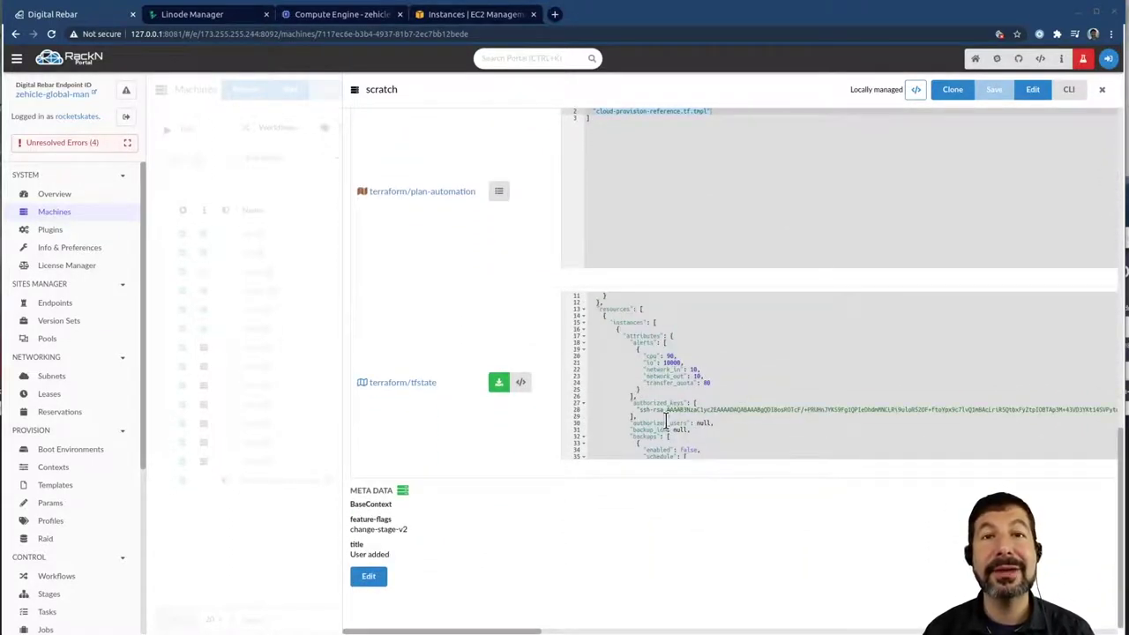
double_click(739, 411)
left_click(741, 417)
scroll(740, 406, "down", 10)
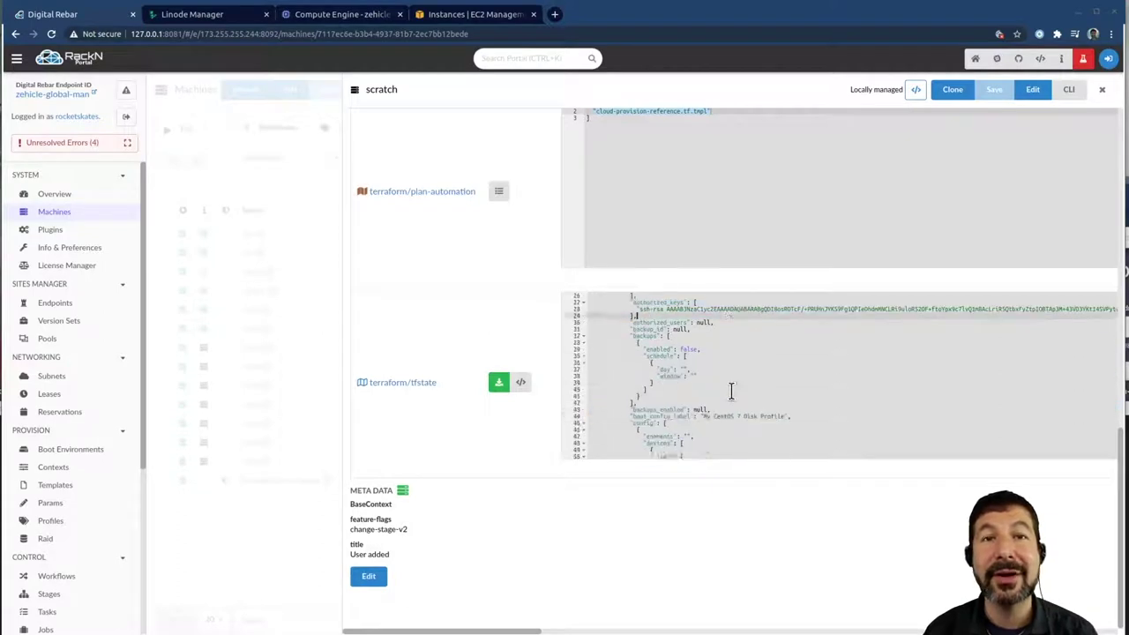
scroll(739, 401, "down", 10)
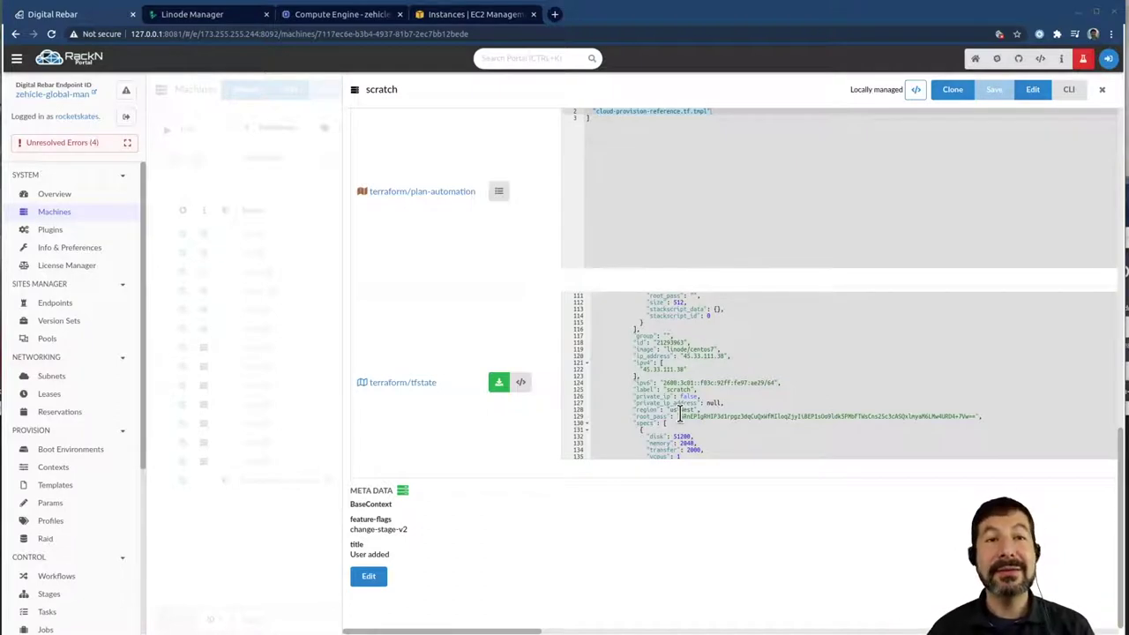
scroll(750, 394, "down", 3)
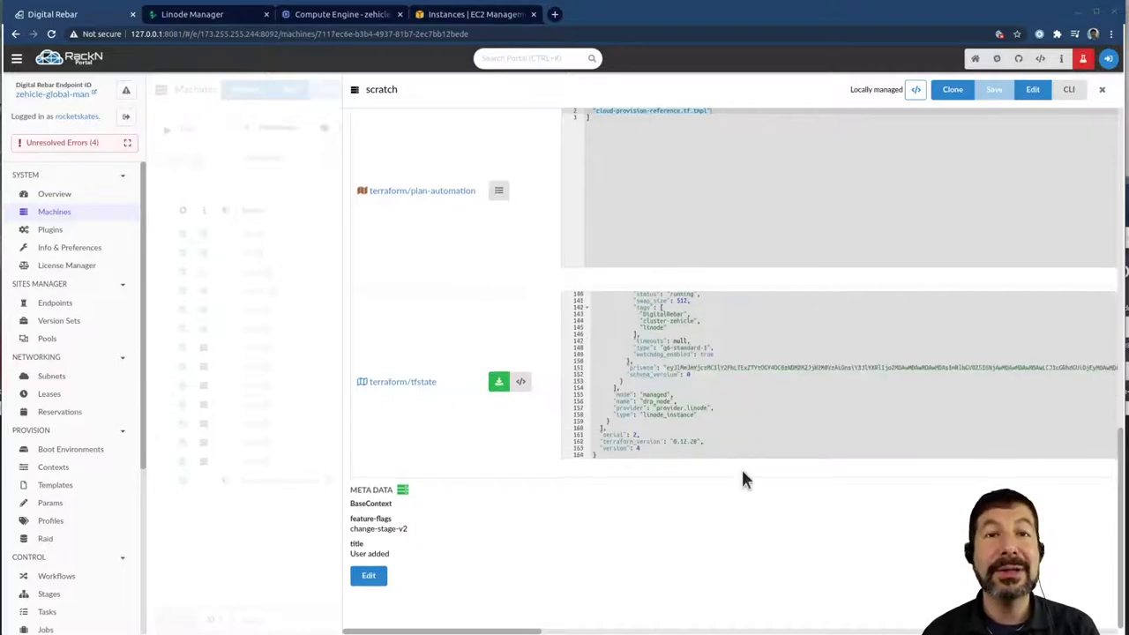
scroll(776, 403, "up", 15)
scroll(777, 404, "up", 10)
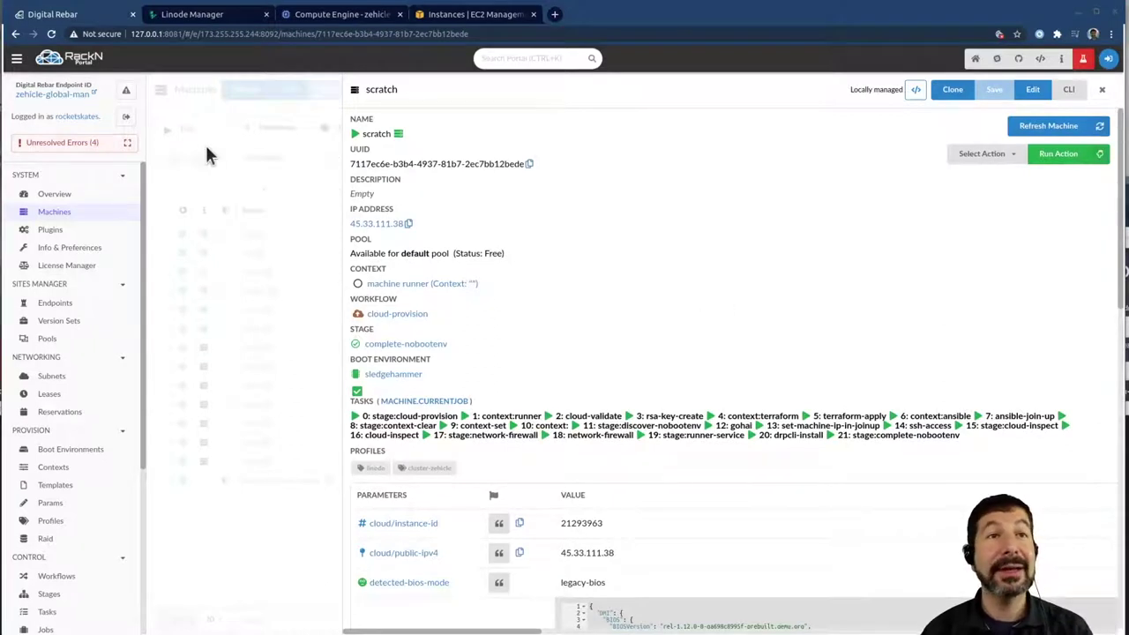
- Close the scratch machine, filter the templates by "cloud", and open the cloud-provision-reference.tf.tmpl template
left_click(282, 212)
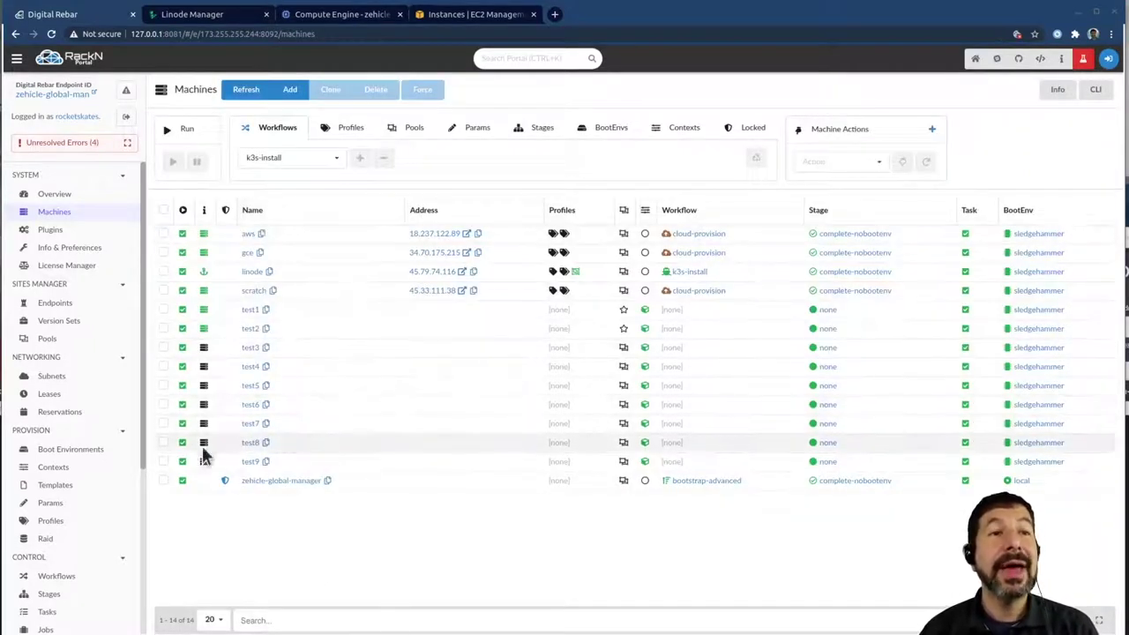
left_click(53, 490)
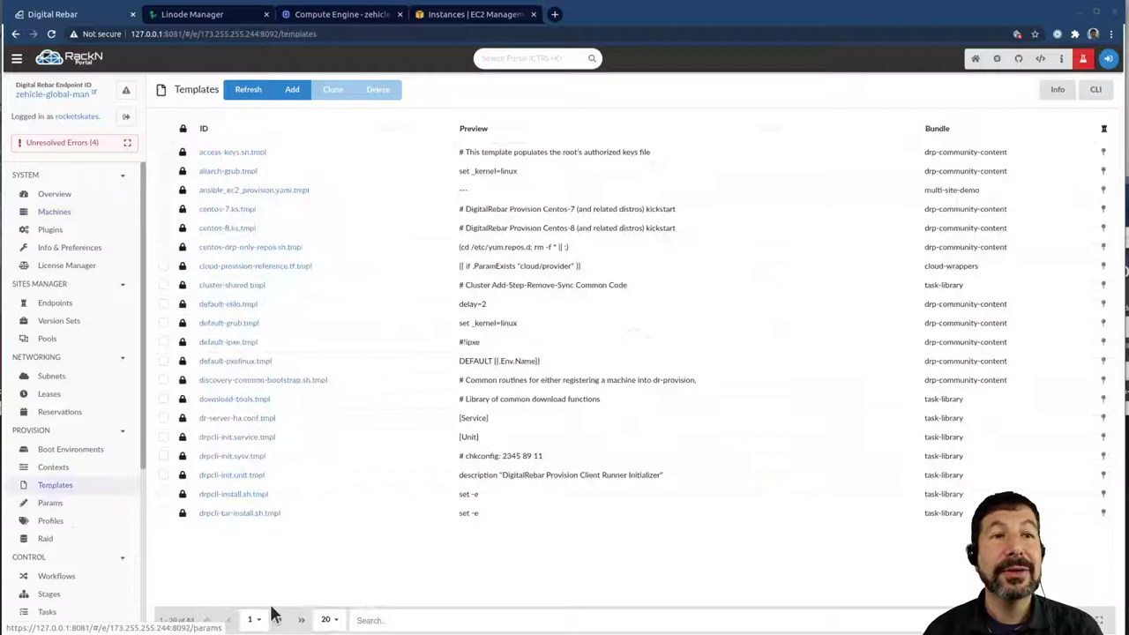
left_click(421, 620)
type("cloud")
key("Return")
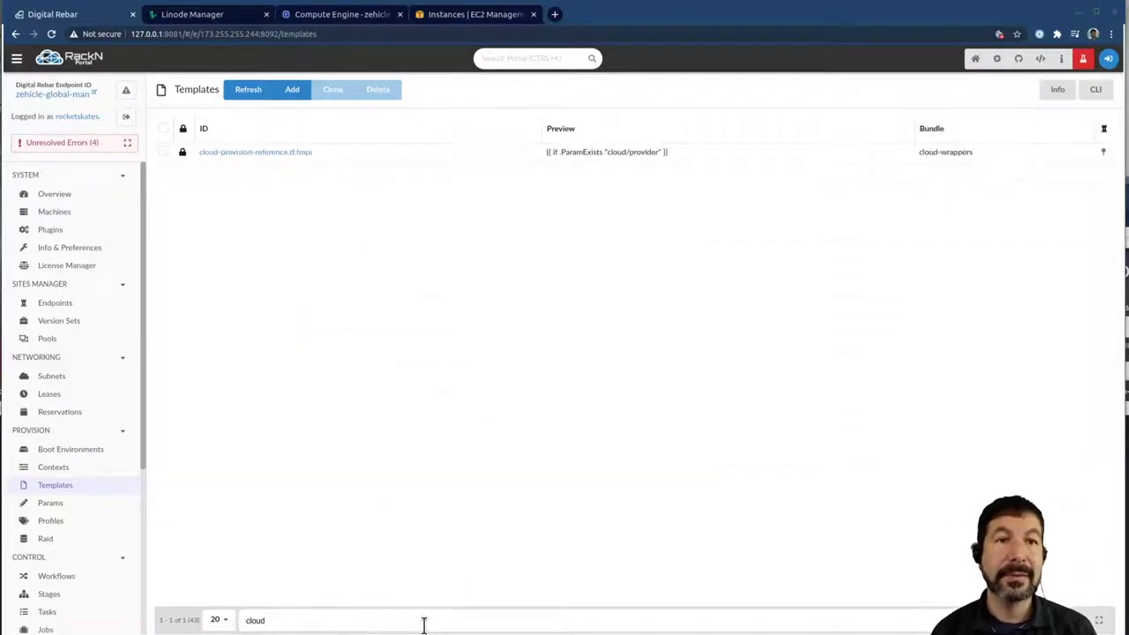
left_click(262, 153)
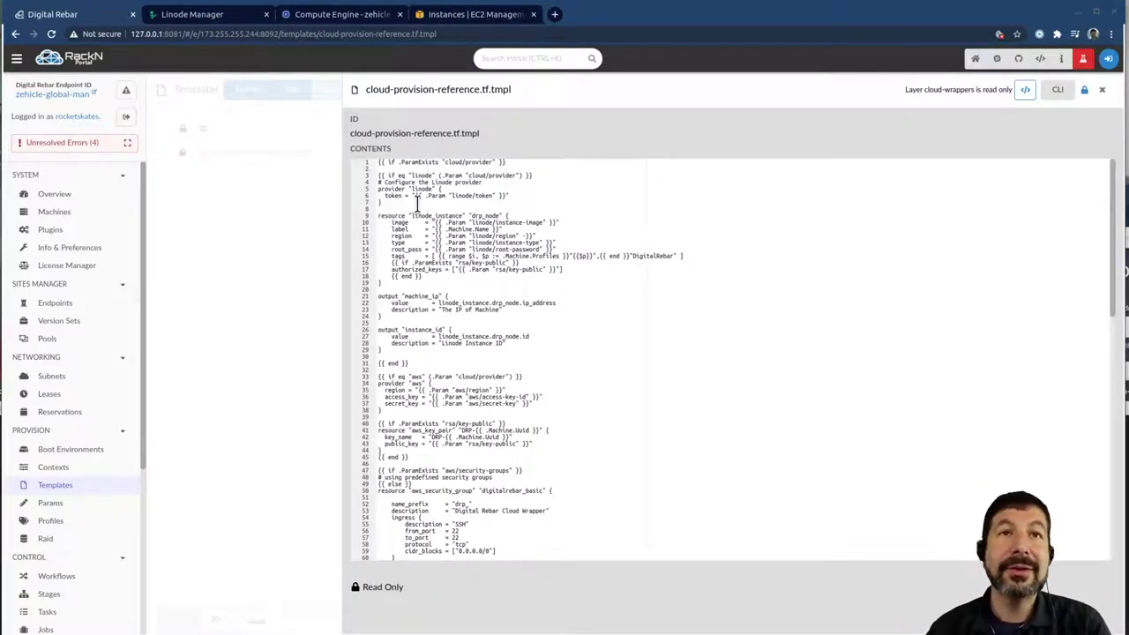
- Highlight the template's Linode block and the start of its AWS block, through line 45, and clear the selection
left_click_drag(381, 182, 587, 463)
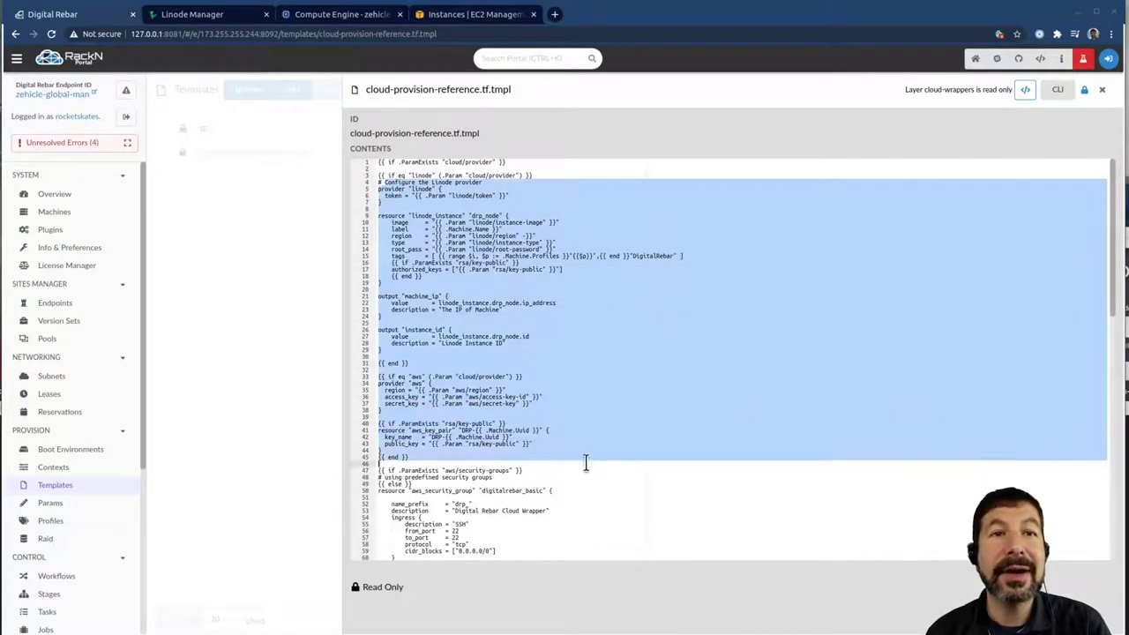
left_click_drag(485, 464, 357, 176)
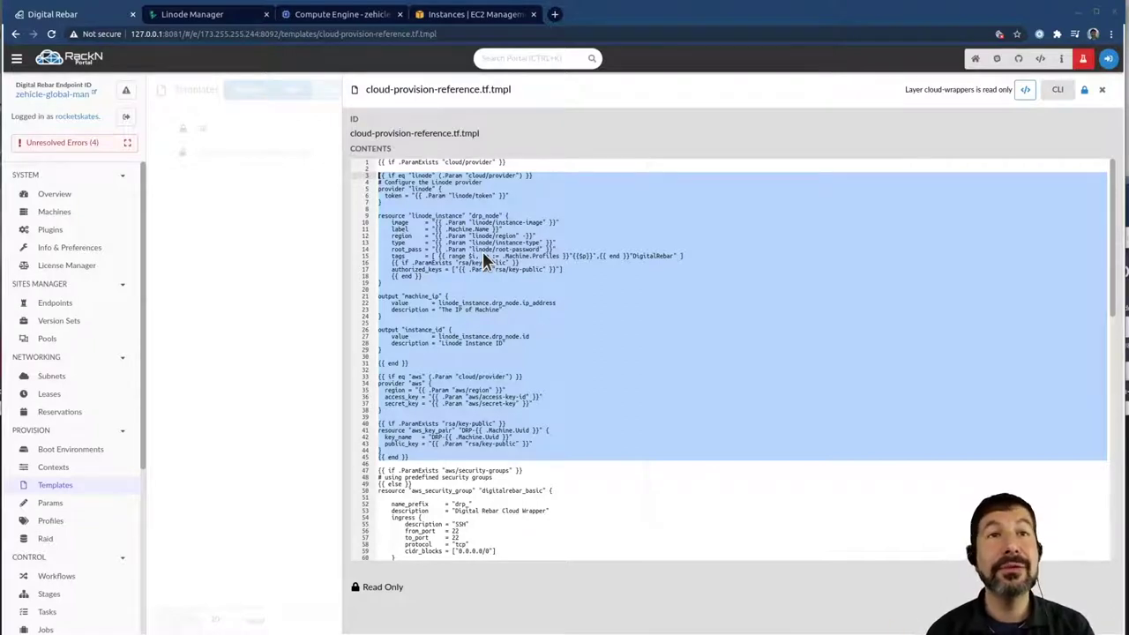
scroll(575, 424, "down", 2)
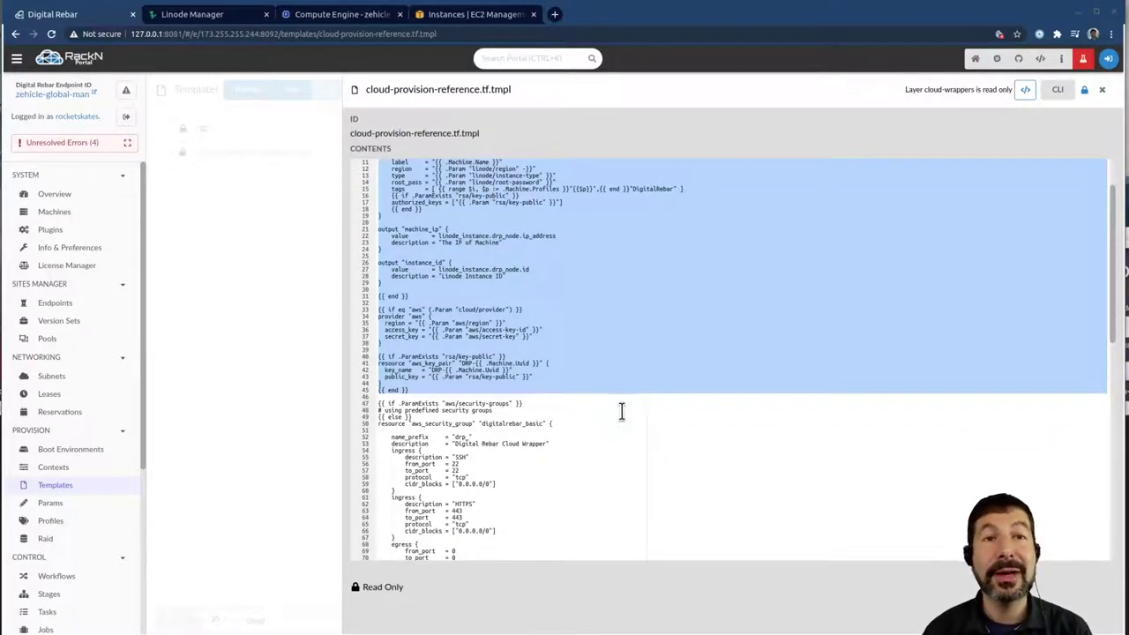
left_click(623, 409)
- Examine the AWS section's aws/security-groups condition and highlight its provider block with the region and access keys
scroll(612, 405, "down", 2)
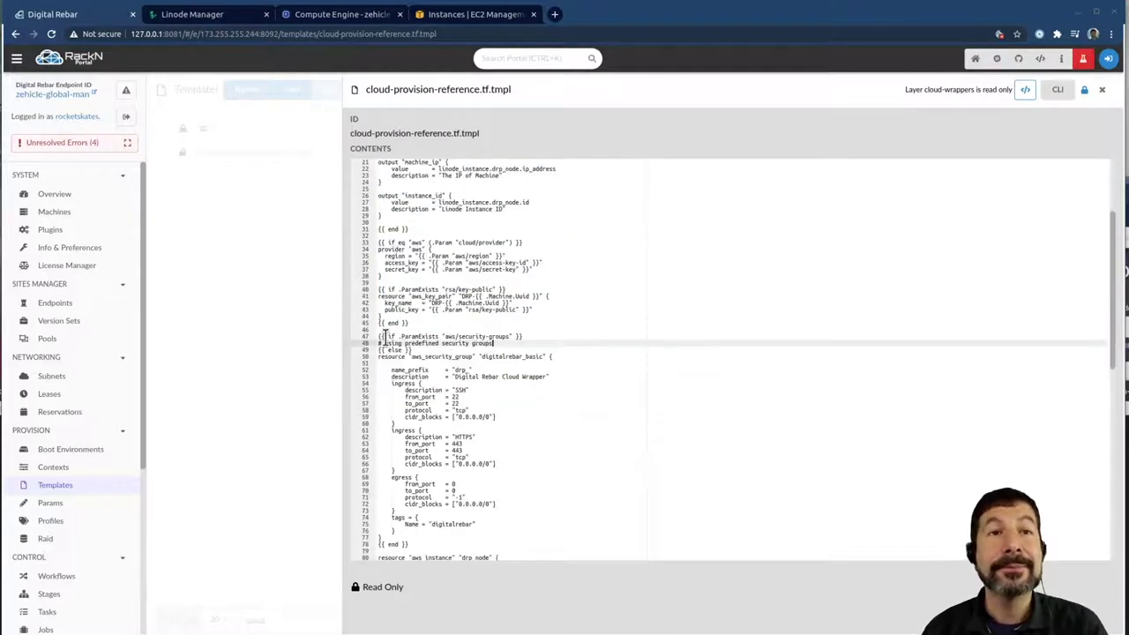
left_click_drag(385, 337, 572, 351)
left_click(572, 350)
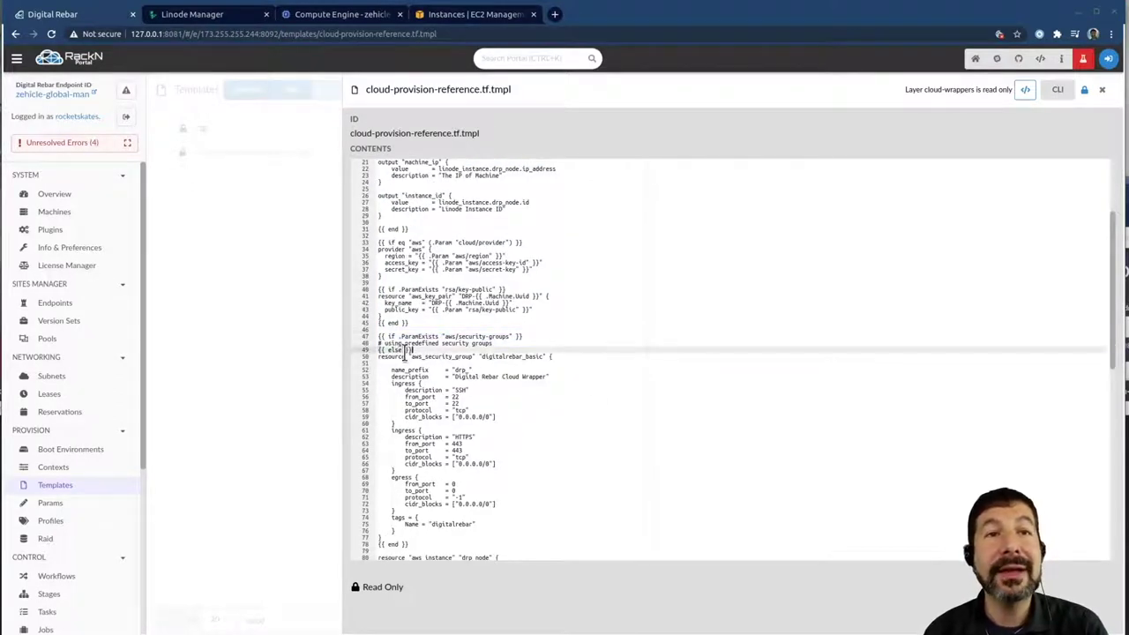
scroll(397, 304, "up", 1)
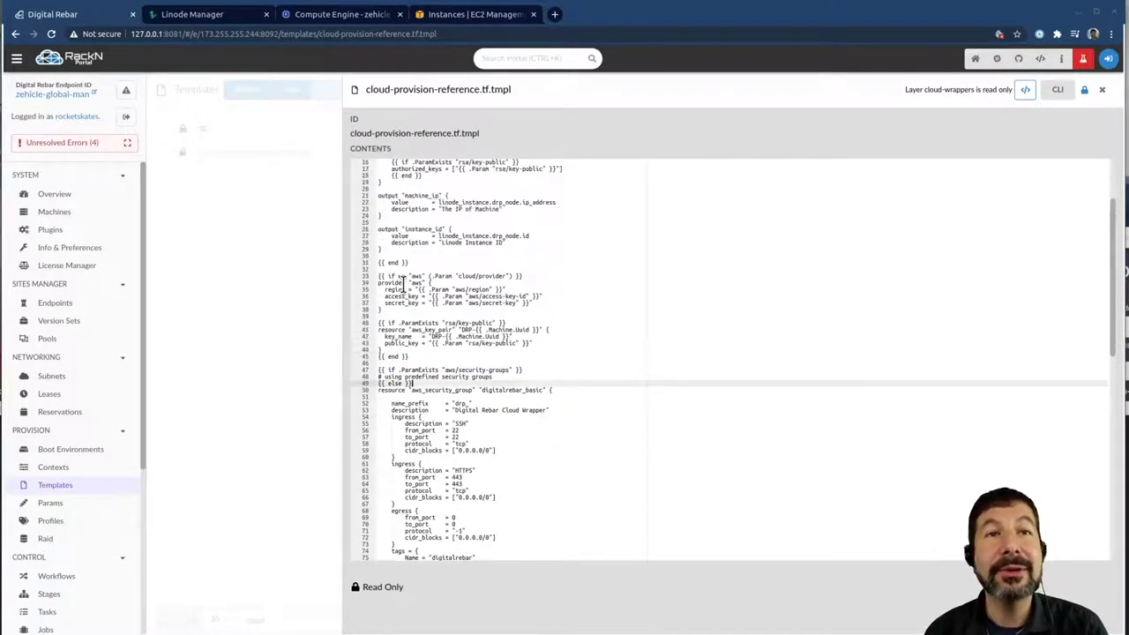
left_click_drag(380, 276, 427, 314)
left_click(427, 314)
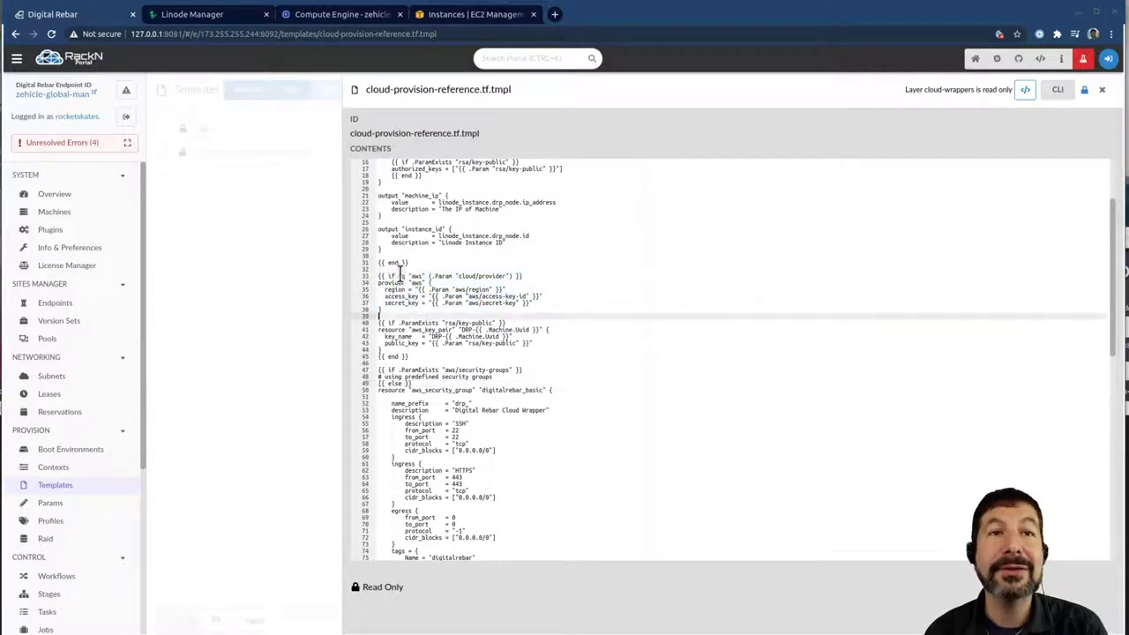
left_click_drag(379, 276, 428, 316)
- Highlight the conditional aws_key_pair resource that uses the rsa/key-public parameter
scroll(521, 313, "down", 3)
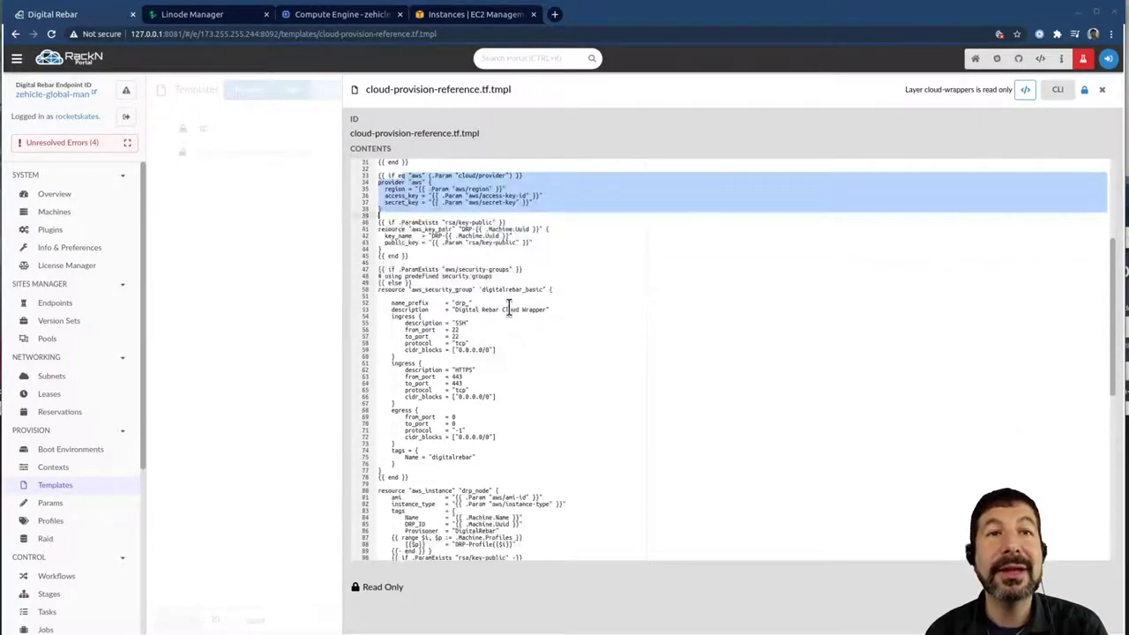
scroll(507, 308, "up", 1)
left_click_drag(410, 256, 449, 294)
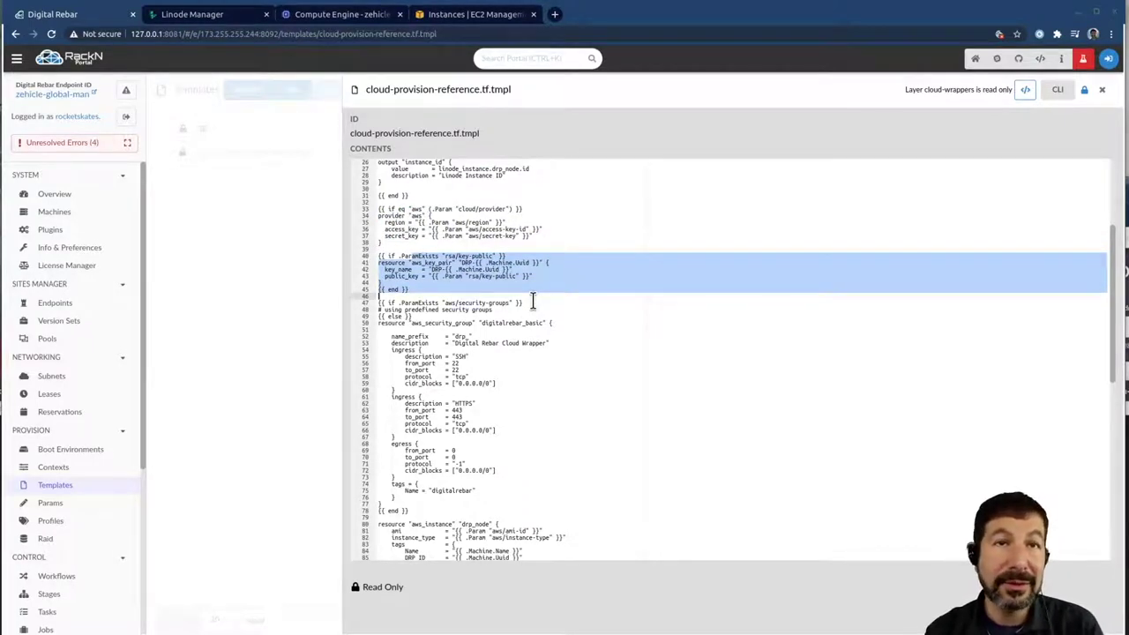
scroll(533, 301, "down", 1)
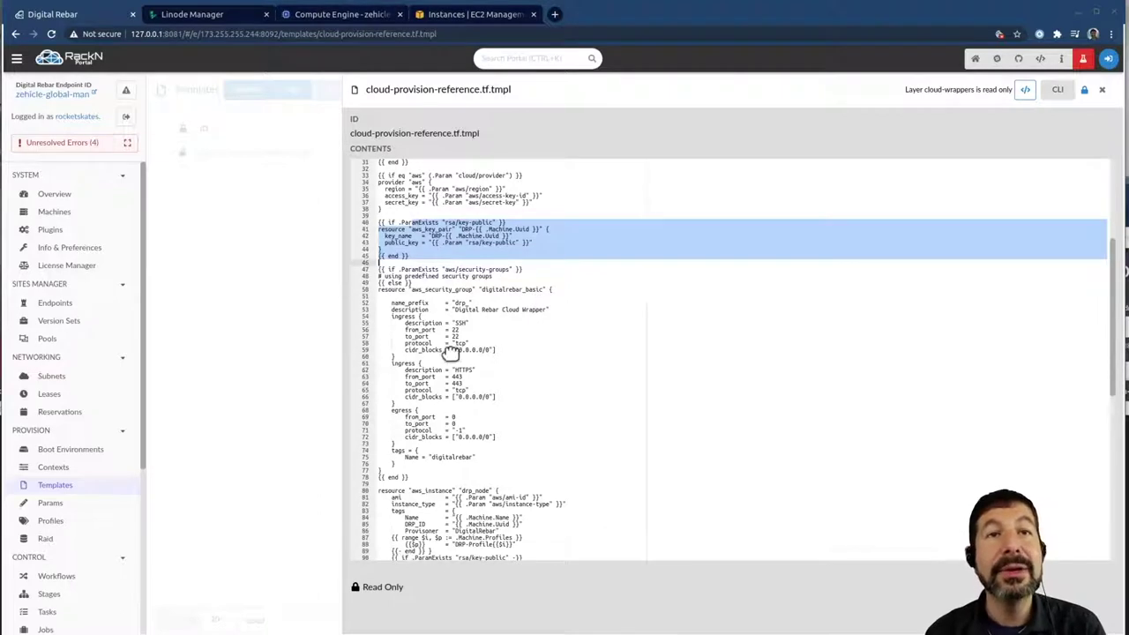
- Examine the AWS security group rules, highlight the aws_instance drp_node resource, and continue to the start of the Google section
left_click(456, 377)
left_click_drag(448, 265, 450, 335)
scroll(532, 457, "down", 1)
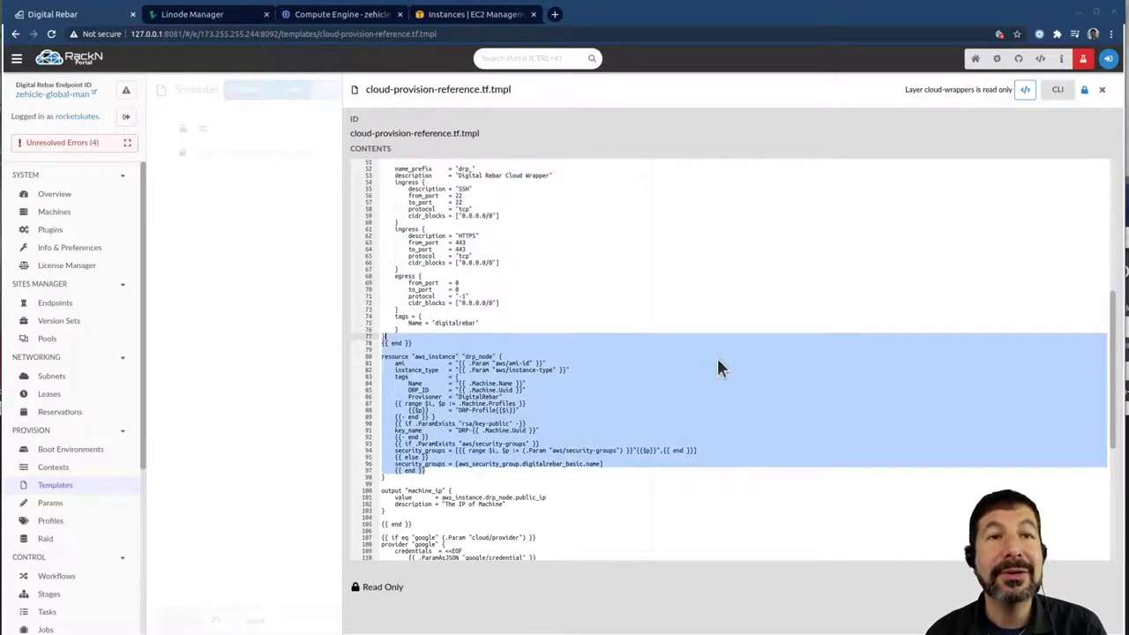
scroll(717, 358, "down", 2)
left_click(432, 414)
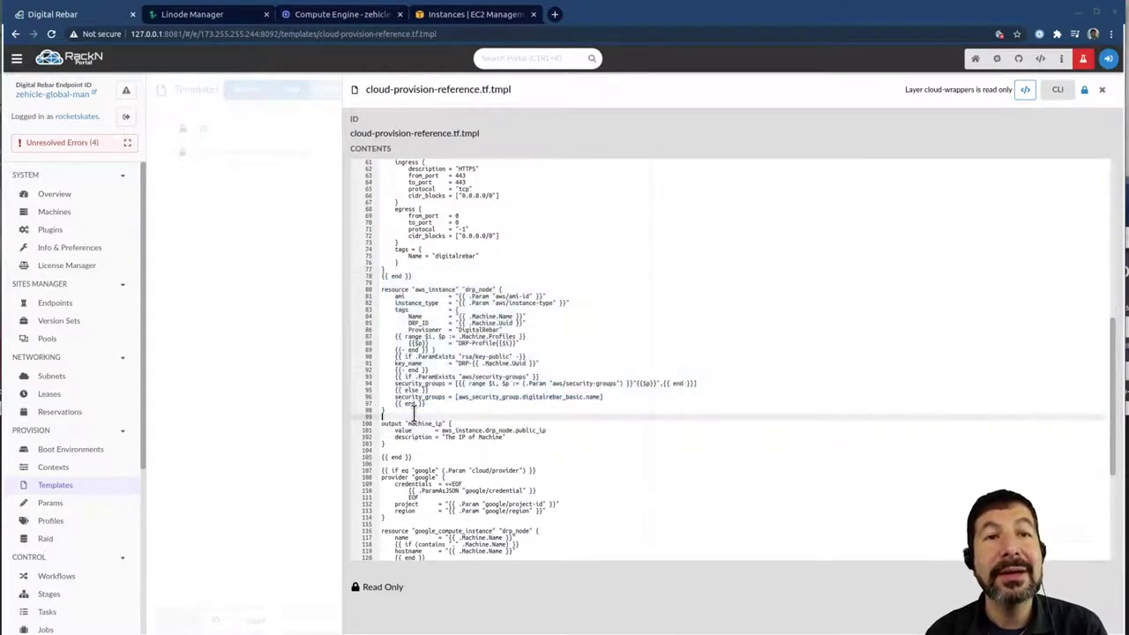
- Highlight the AWS section's machine_ip output and the Linode section's instance_id output in the template, and clear the selection
left_click_drag(412, 410, 436, 451)
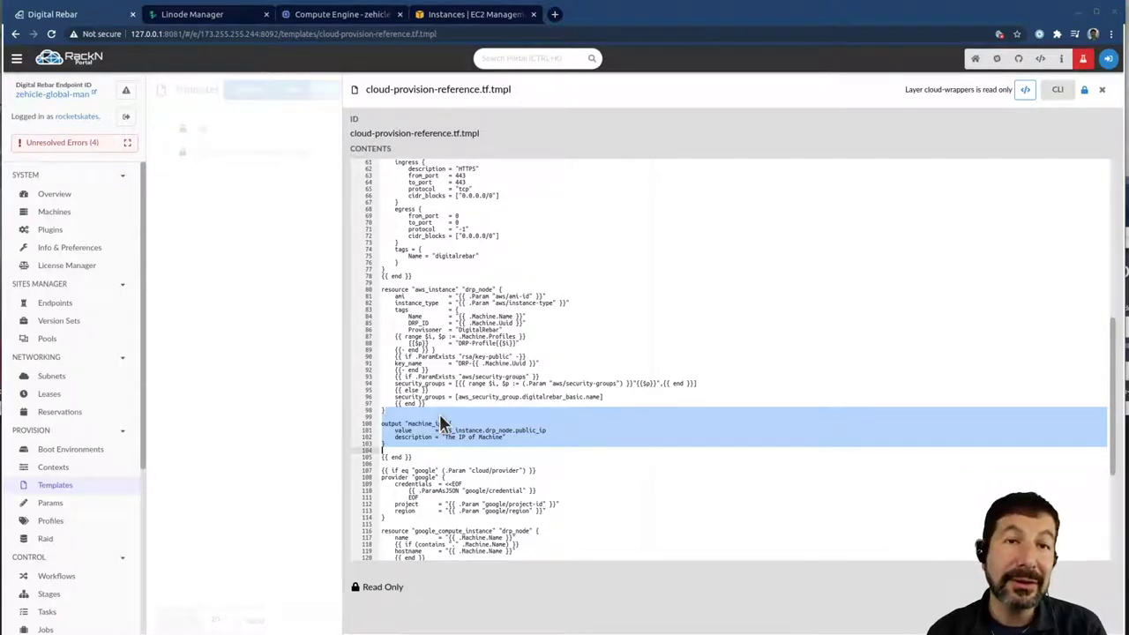
scroll(521, 416, "up", 3)
scroll(520, 416, "up", 5)
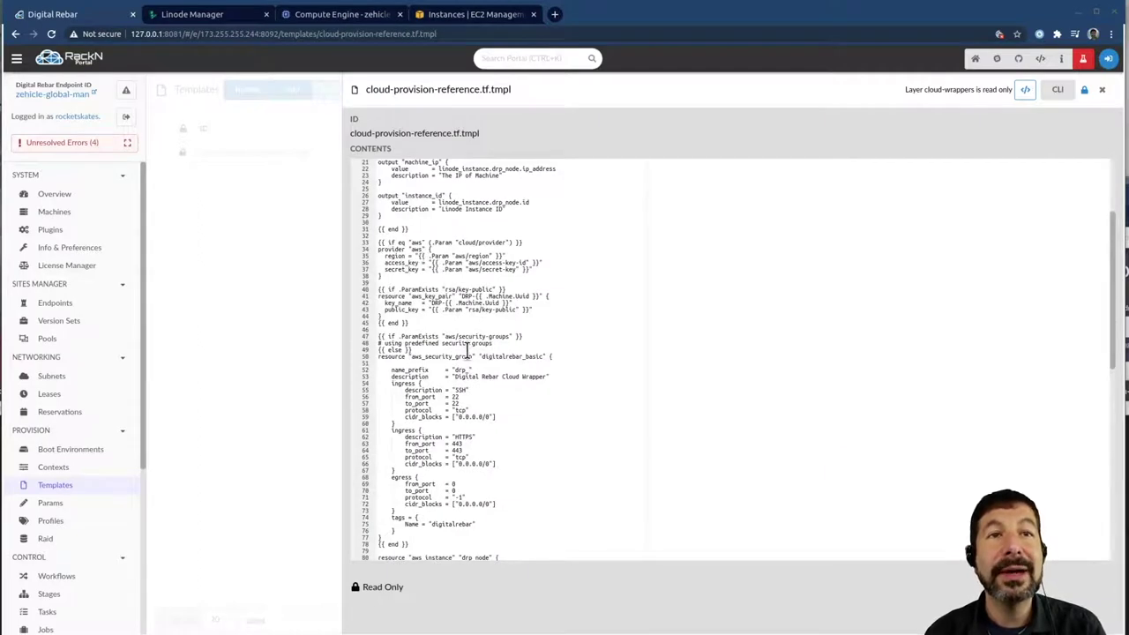
scroll(425, 369, "up", 2)
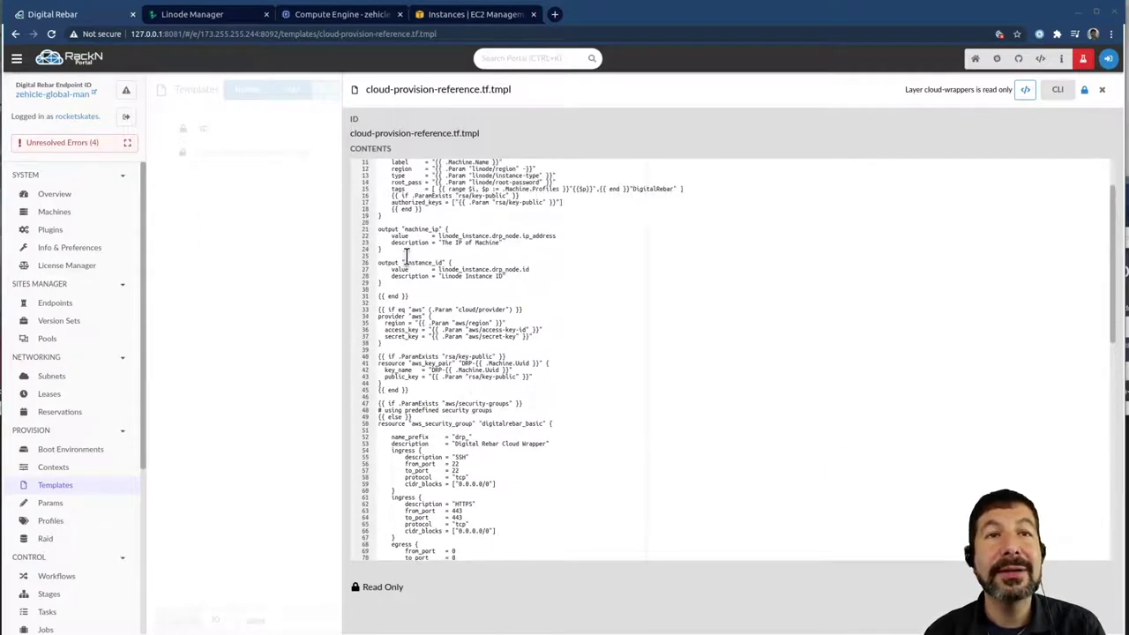
left_click_drag(408, 259, 558, 287)
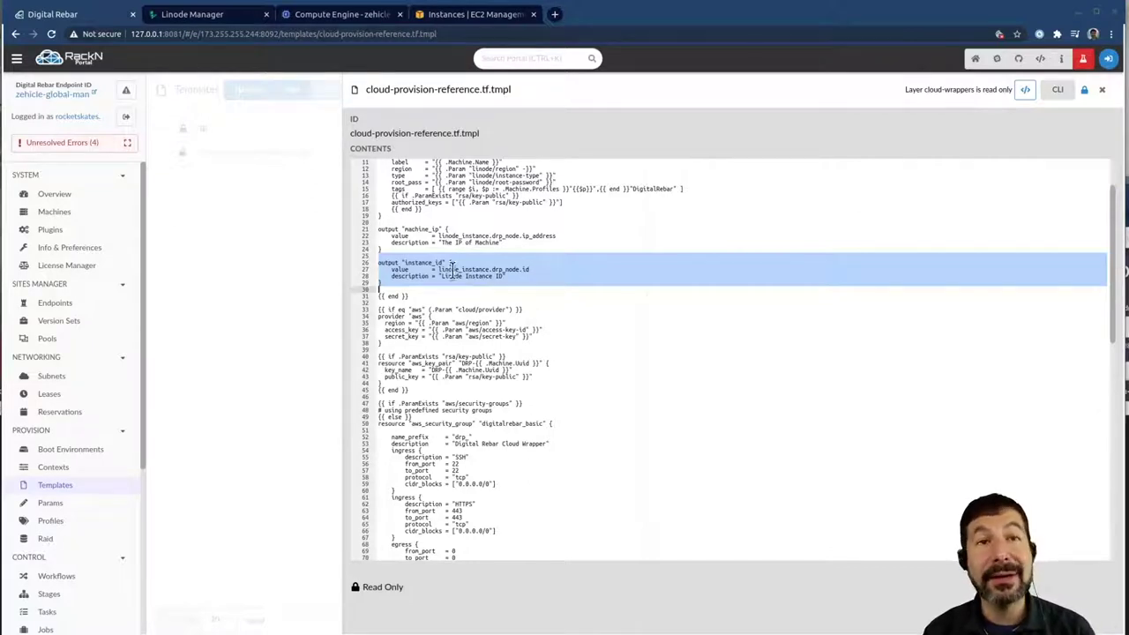
left_click(487, 270)
- Highlight the Google section's provider block and its google_compute_instance drp_node resource together with the machine_ip output
scroll(494, 322, "down", 1)
scroll(502, 327, "down", 10)
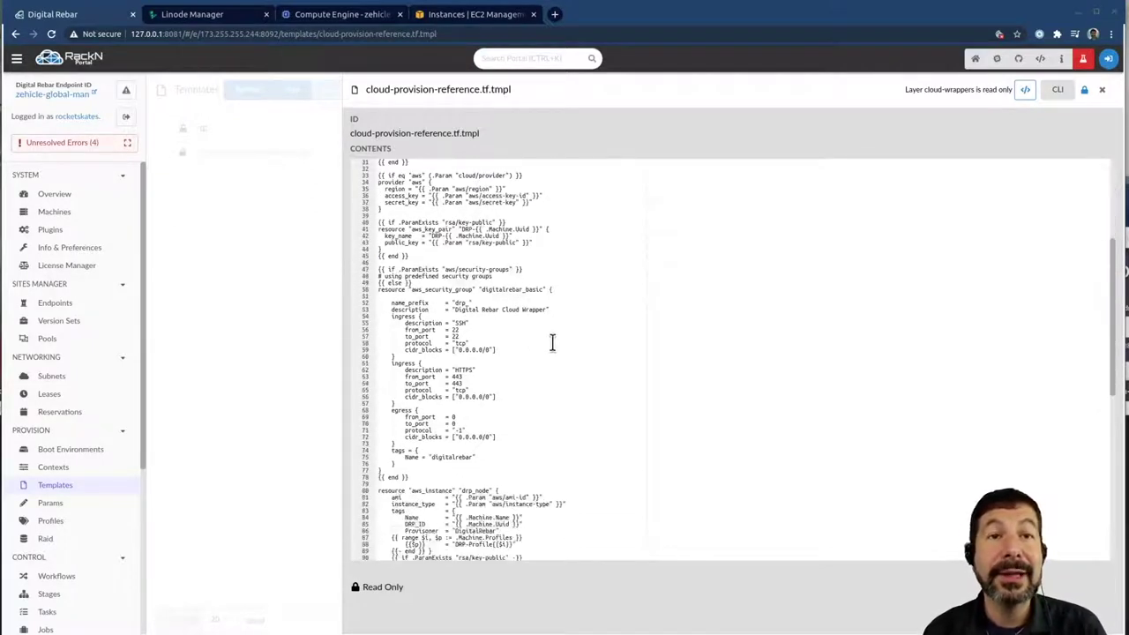
scroll(562, 449, "down", 4)
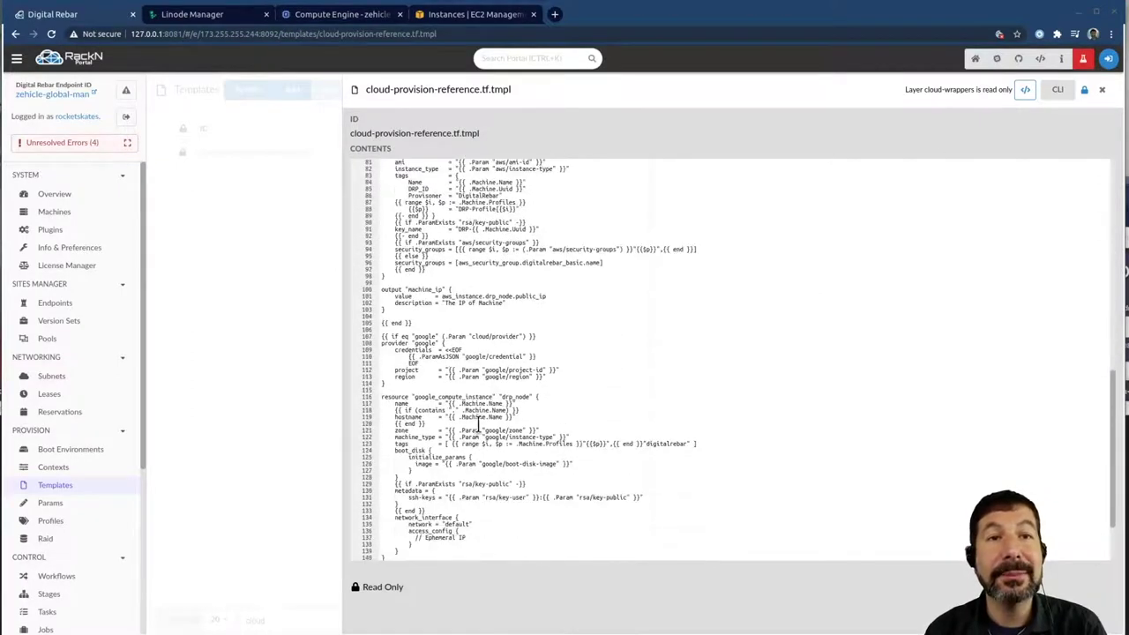
left_click_drag(394, 320, 593, 529)
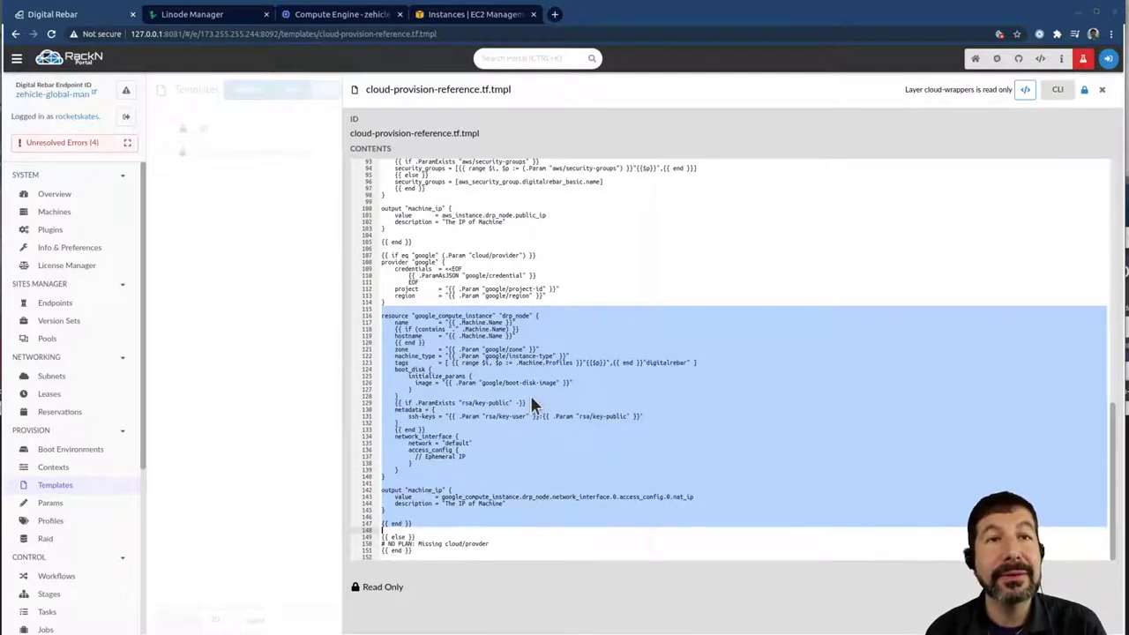
left_click(479, 288)
left_click_drag(381, 255, 479, 316)
left_click(456, 339)
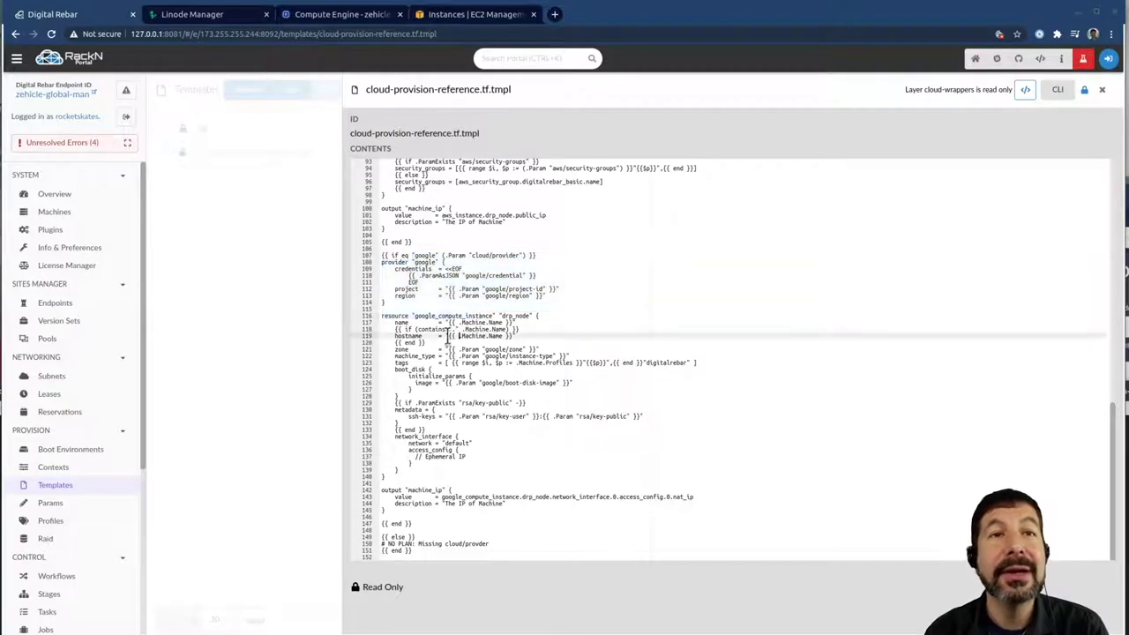
left_click_drag(384, 315, 566, 510)
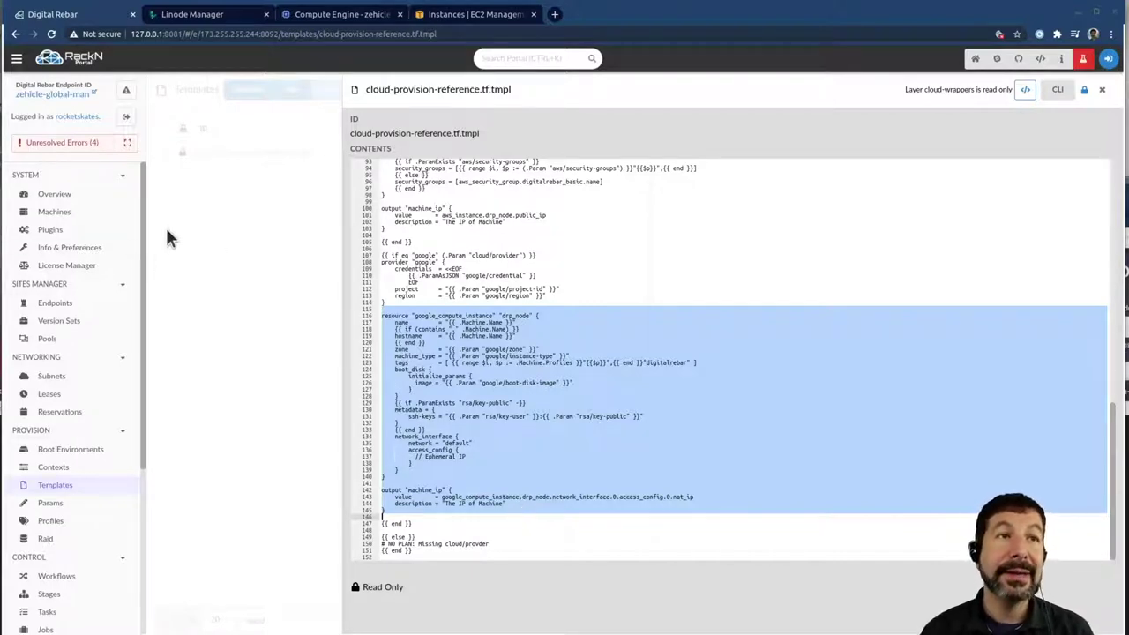
- Apply the cloud-decommission workflow to the aws, gce, linode and scratch machines
left_click(99, 213)
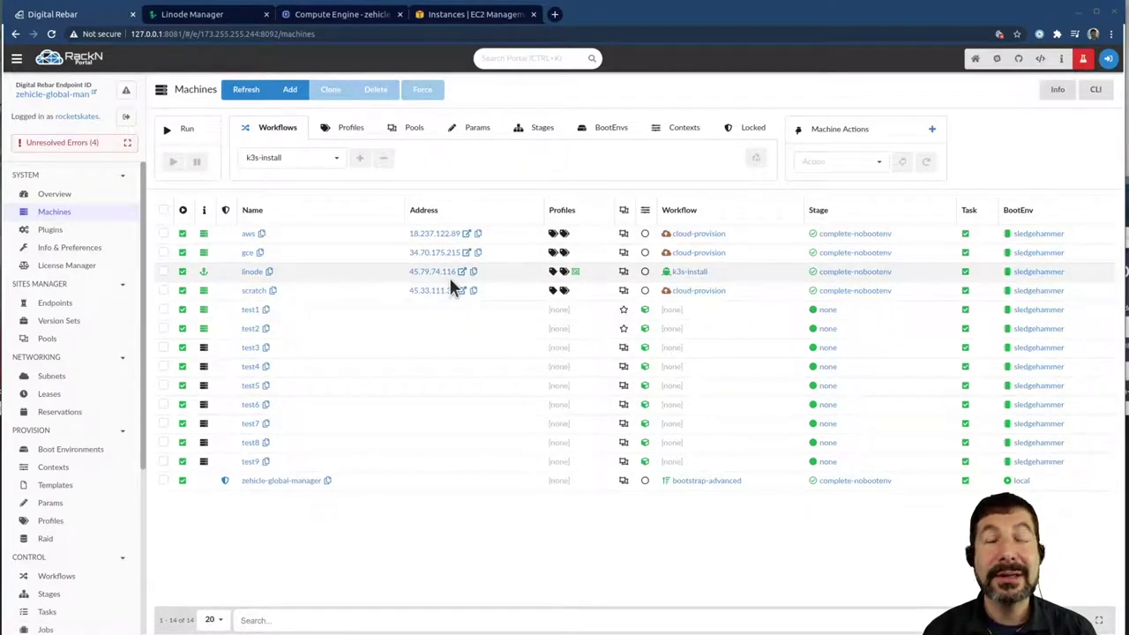
left_click(199, 294)
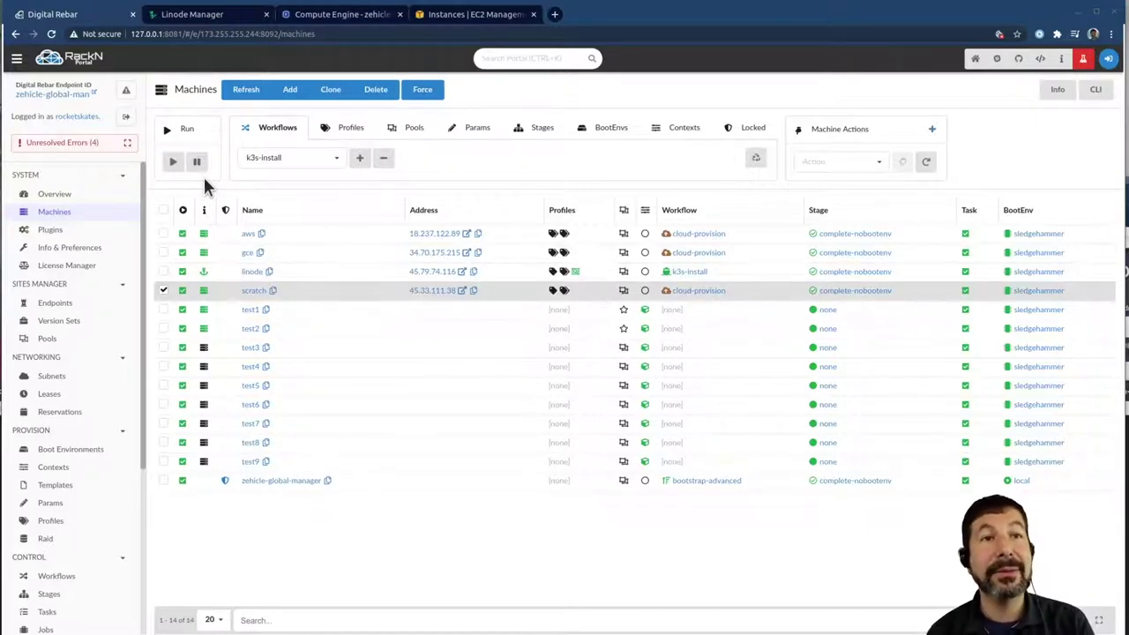
left_click(164, 269)
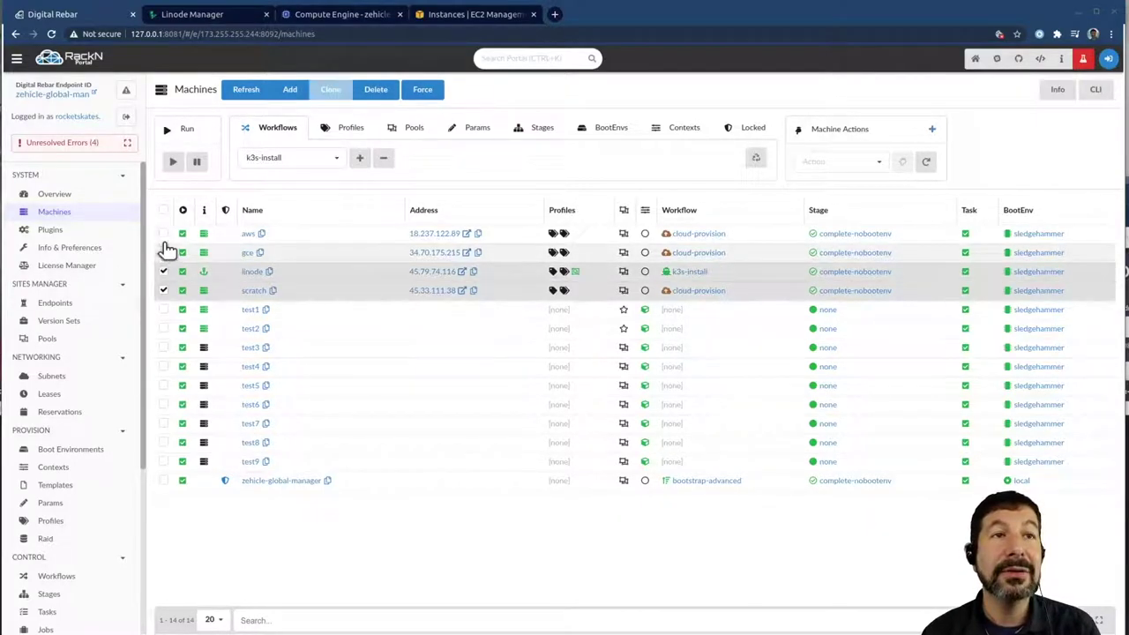
left_click(164, 252)
left_click(164, 233)
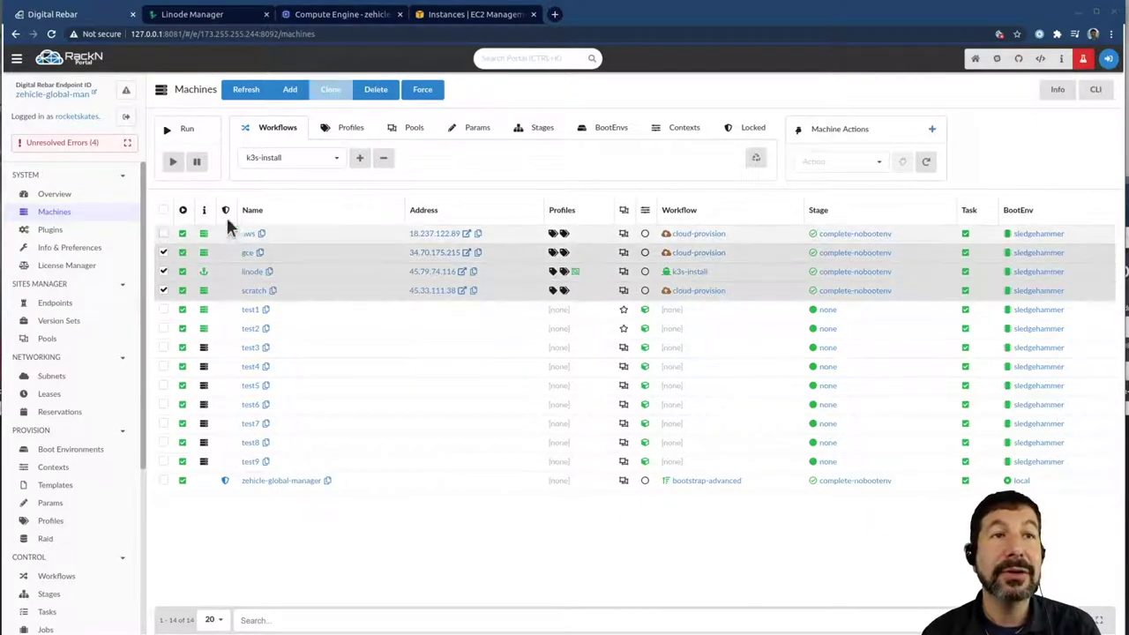
left_click(309, 160)
scroll(313, 300, "down", 1)
scroll(300, 282, "up", 2)
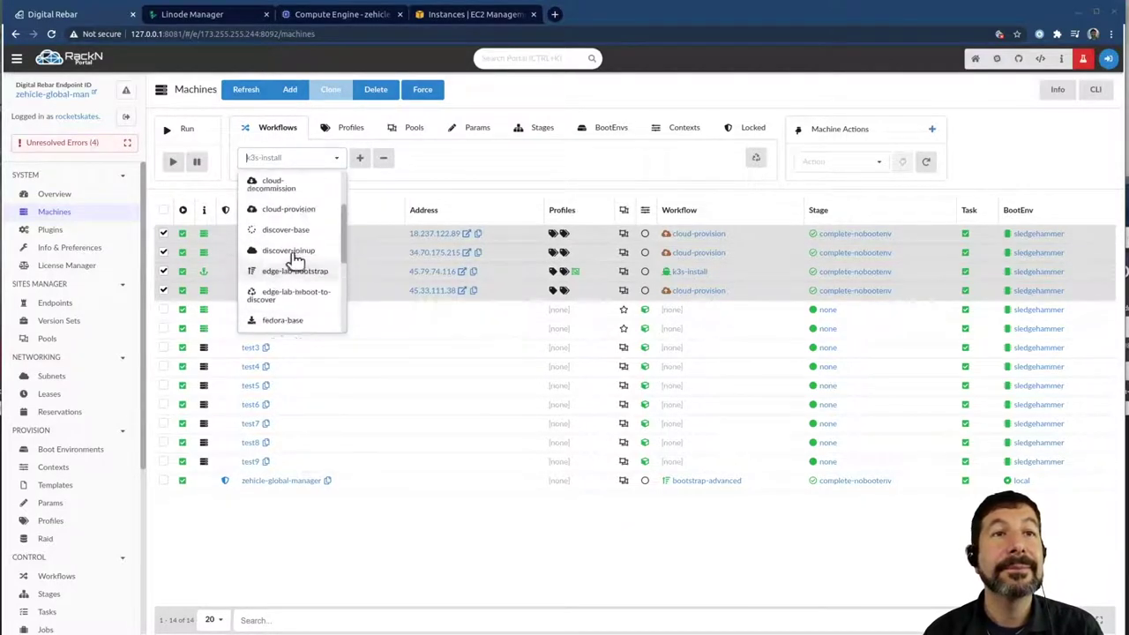
scroll(293, 255, "up", 2)
left_click(273, 234)
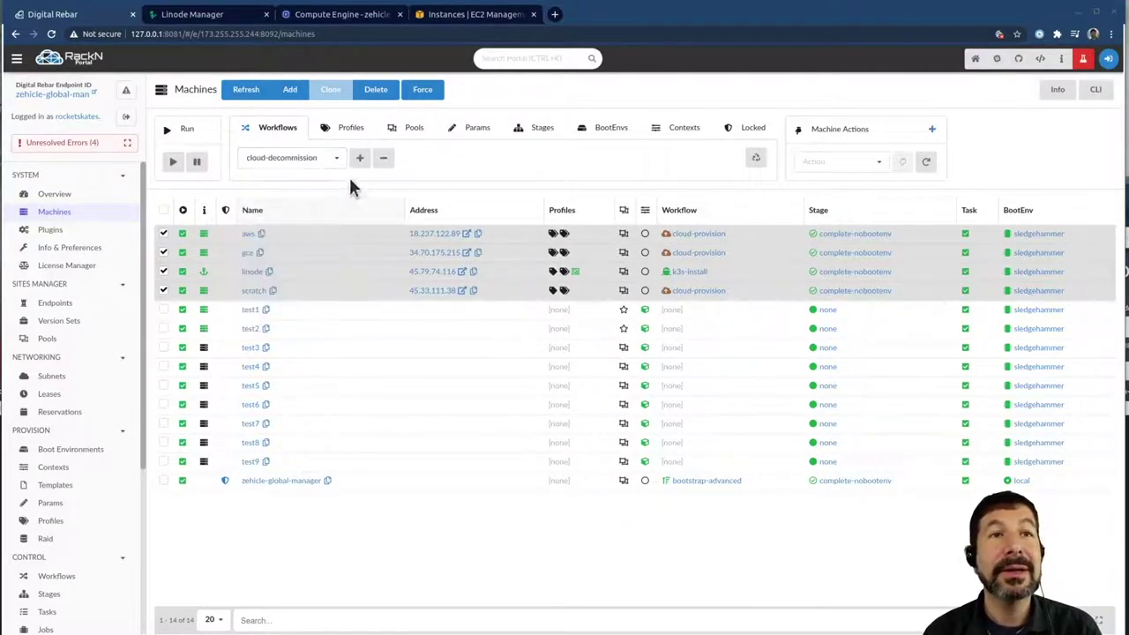
left_click(360, 158)
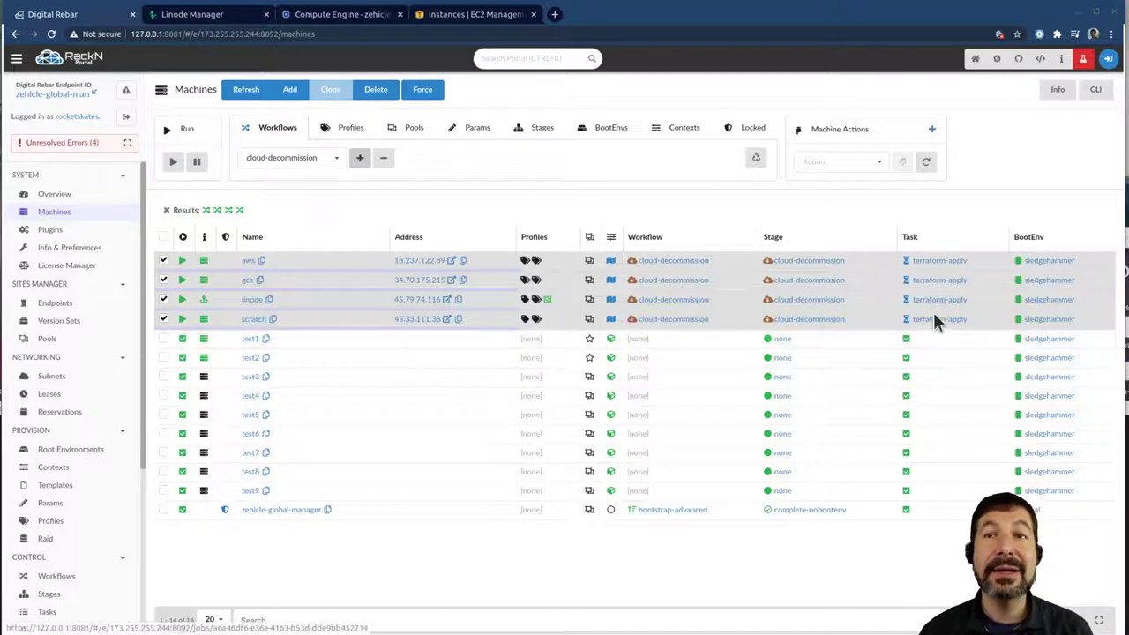
- Examine the scratch machine's terraform-apply job log and highlight the lines about destroy post actions and removing the empty terraform.tfstate file
left_click(939, 320)
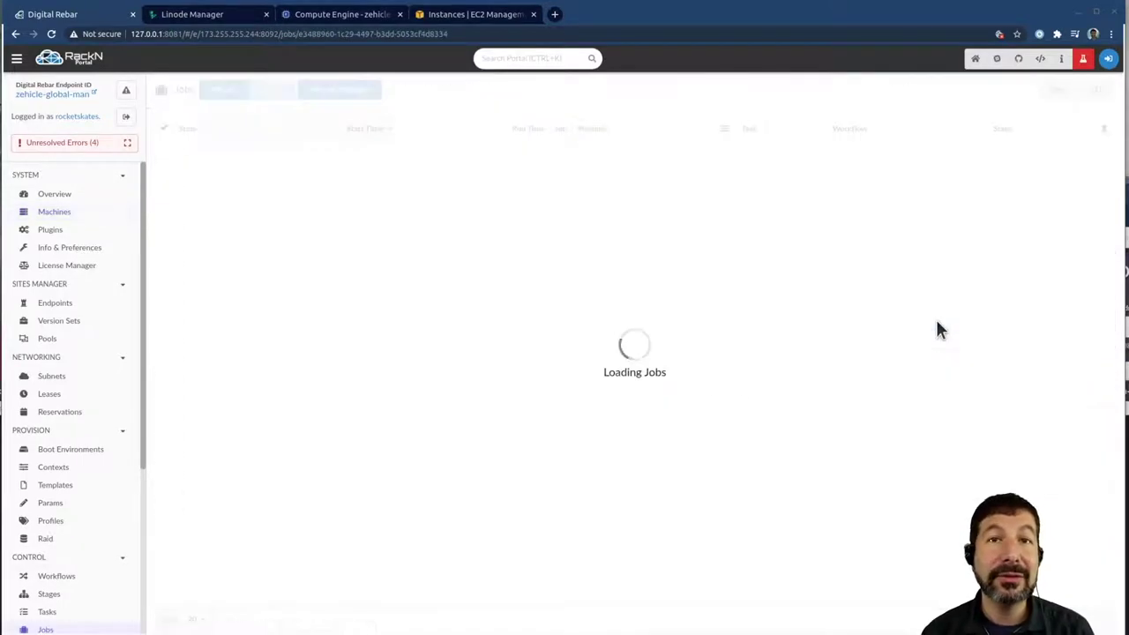
scroll(821, 392, "down", 6)
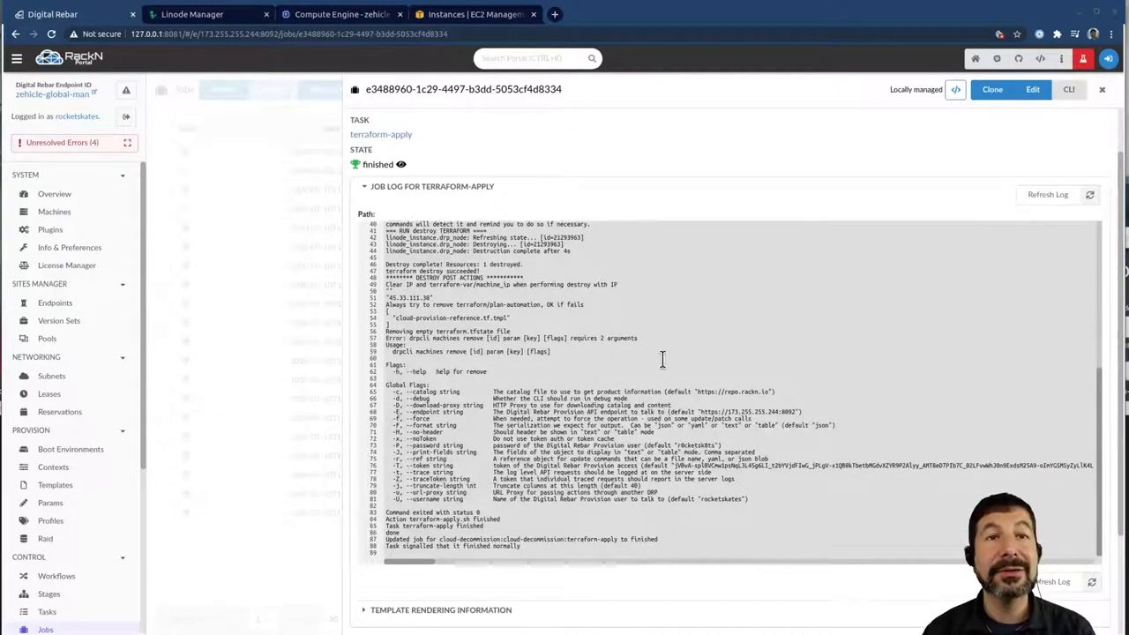
left_click_drag(501, 291, 538, 365)
left_click(554, 360)
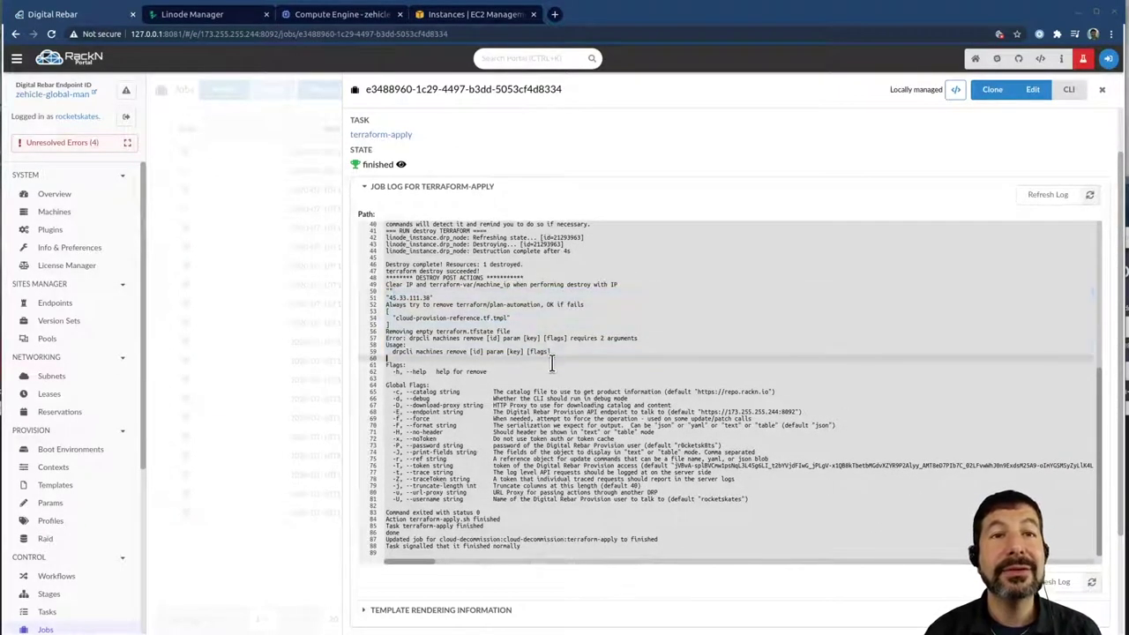
left_click_drag(388, 331, 511, 331)
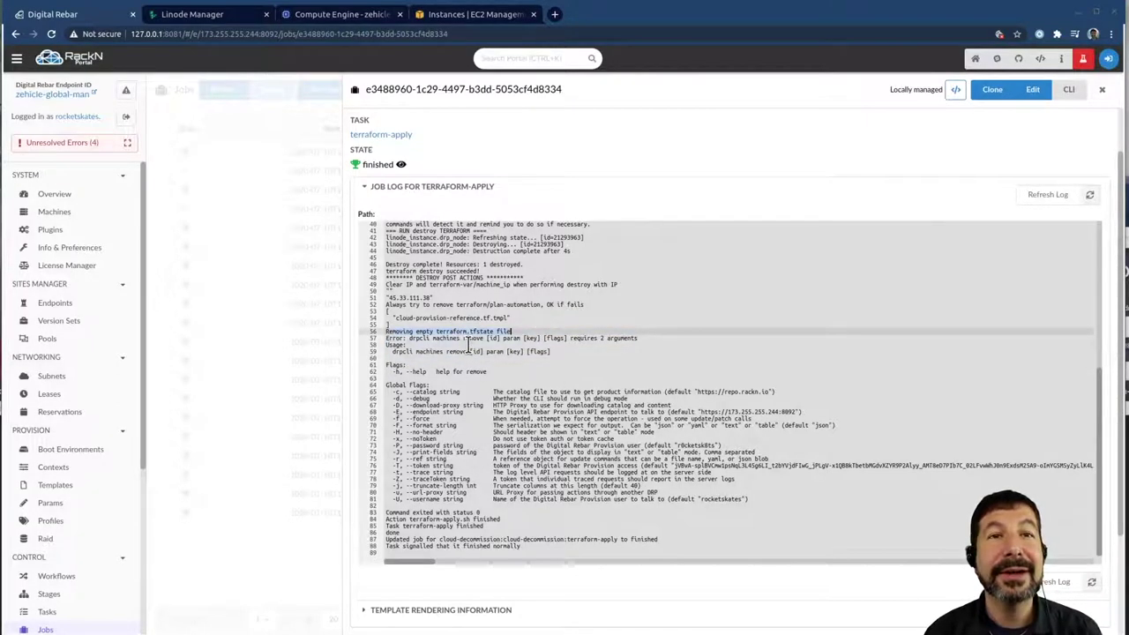
left_click_drag(416, 332, 471, 370)
left_click_drag(436, 332, 500, 339)
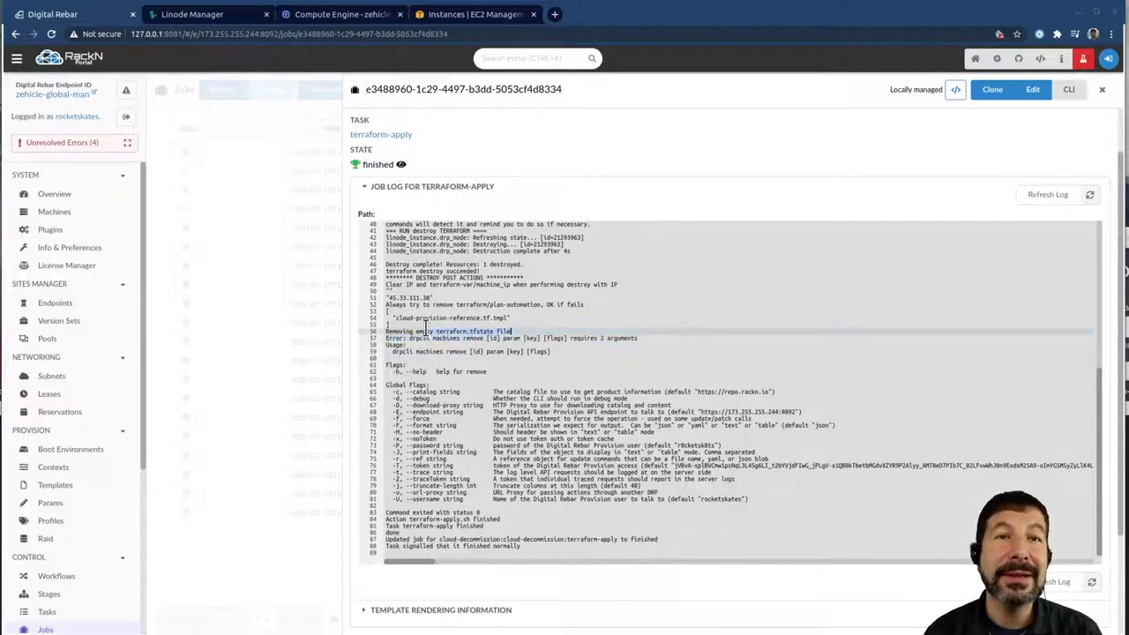
left_click_drag(415, 328, 465, 374)
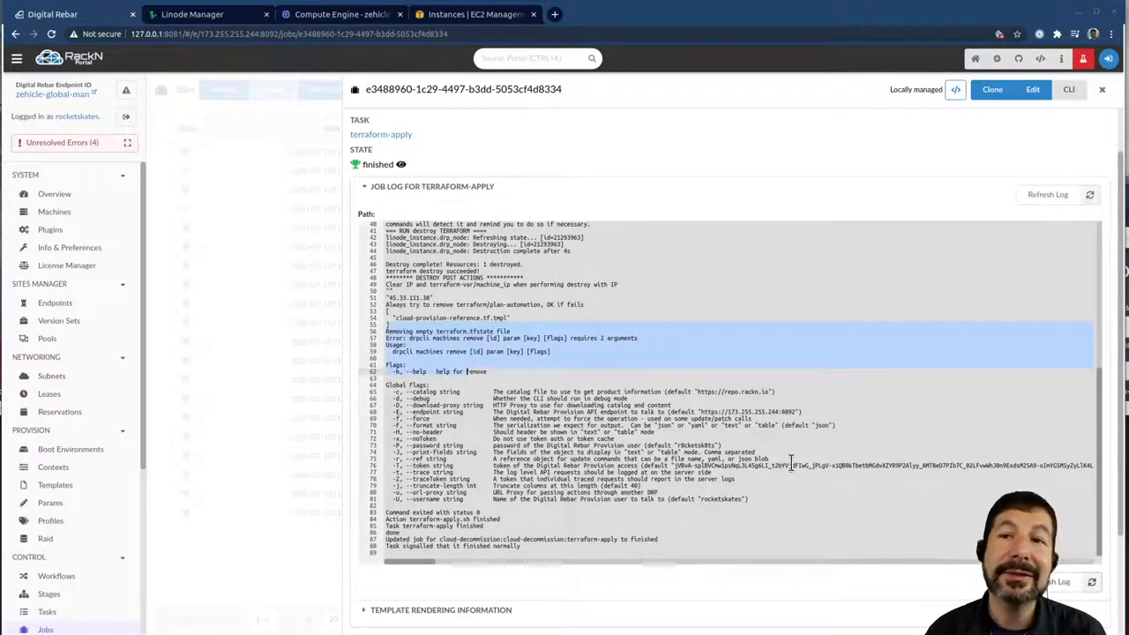
- Check the decommissioning in the machine list and Linode Manager, and refresh the instance lists in Google Compute Engine and AWS EC2
left_click(54, 213)
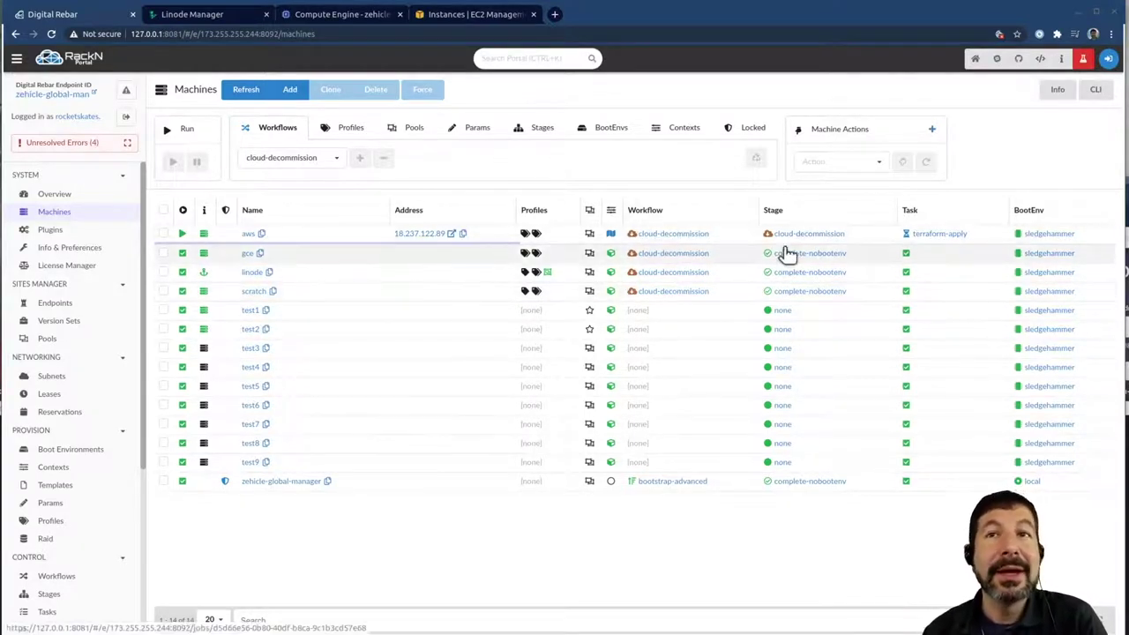
left_click(200, 16)
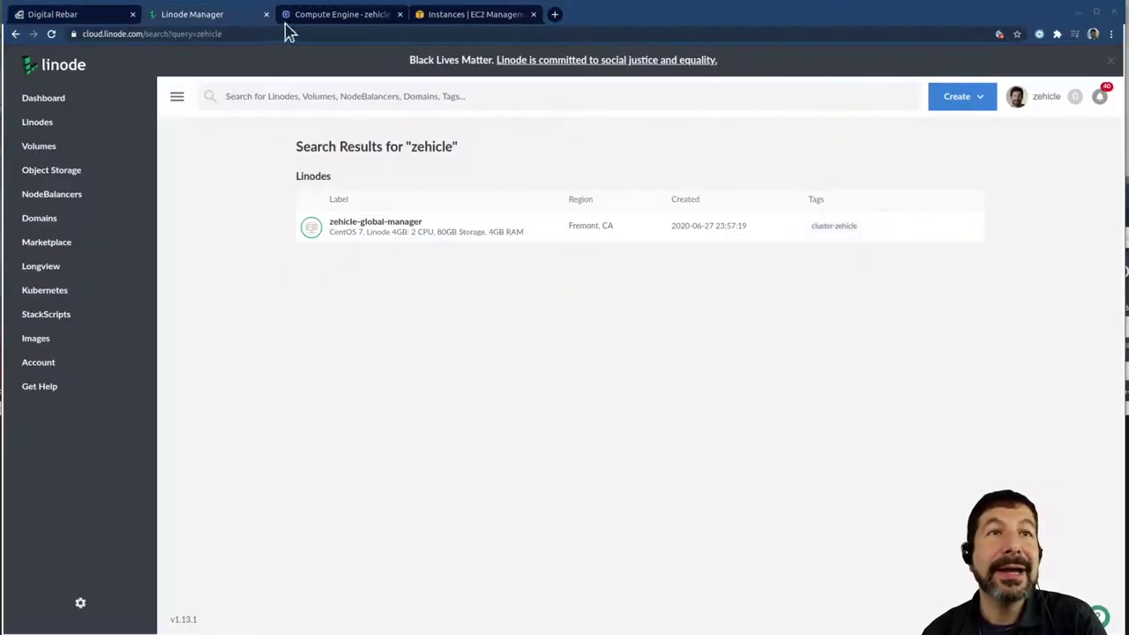
left_click(312, 15)
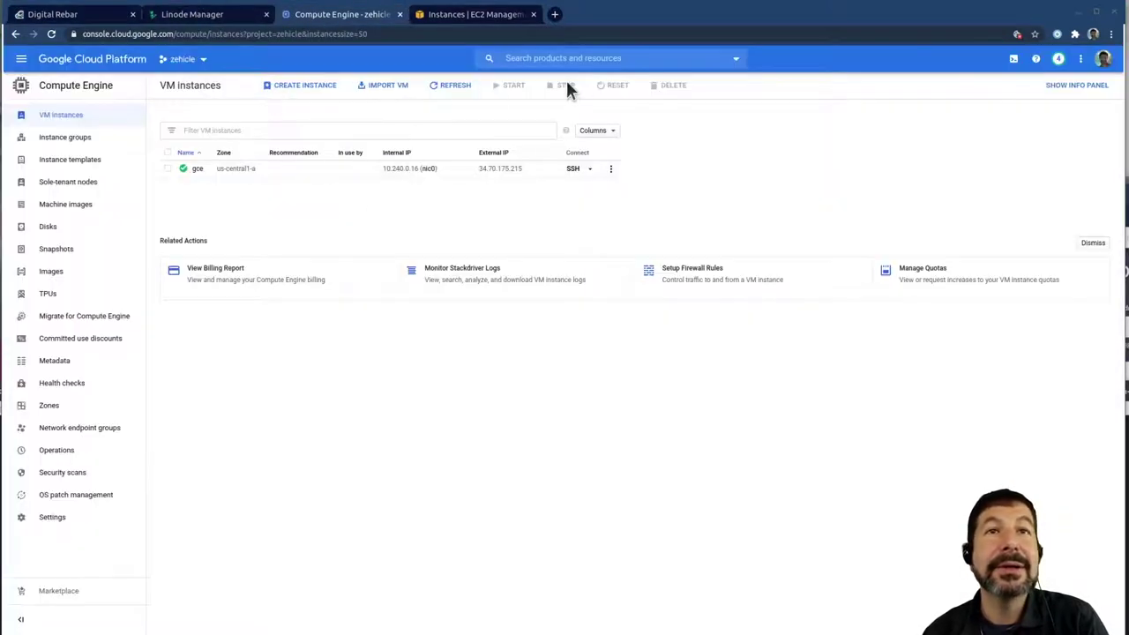
left_click(455, 87)
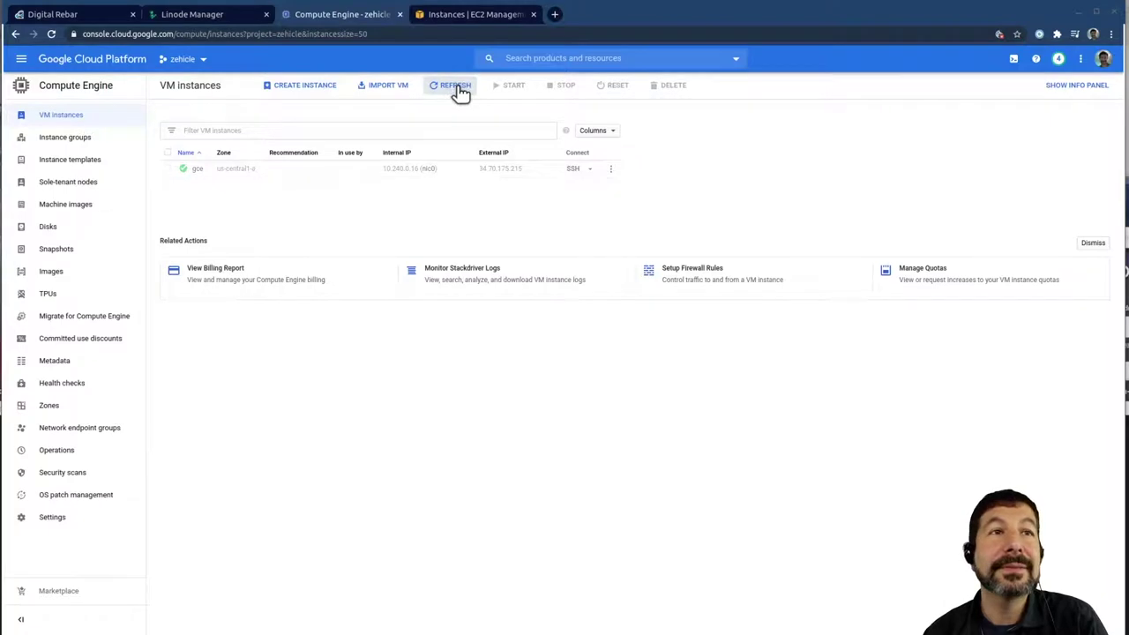
left_click(468, 15)
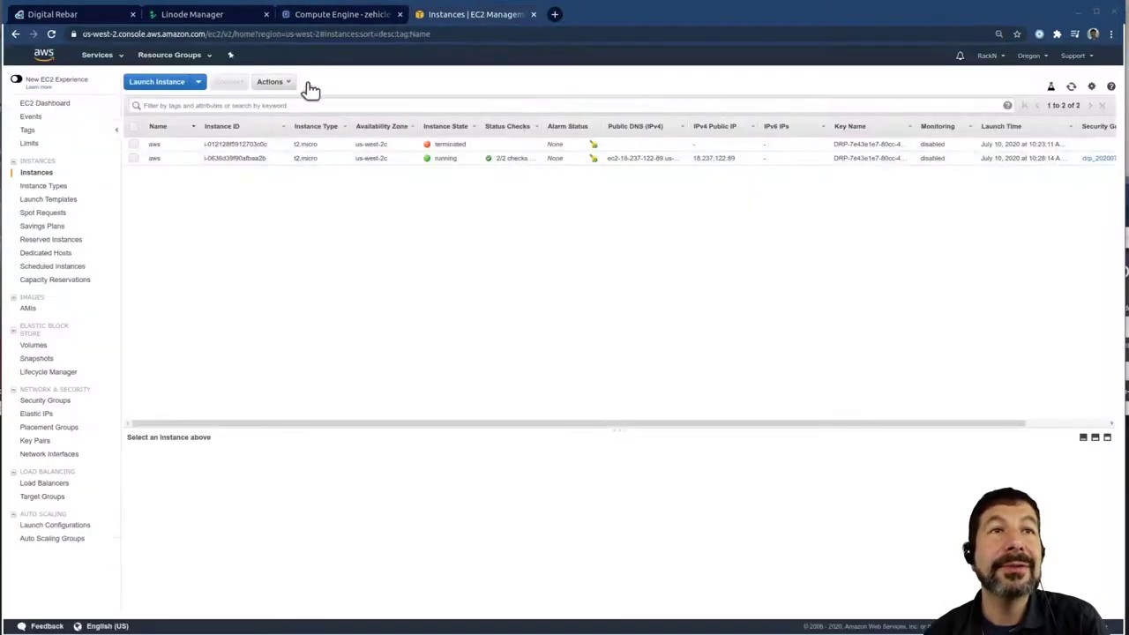
left_click(1071, 86)
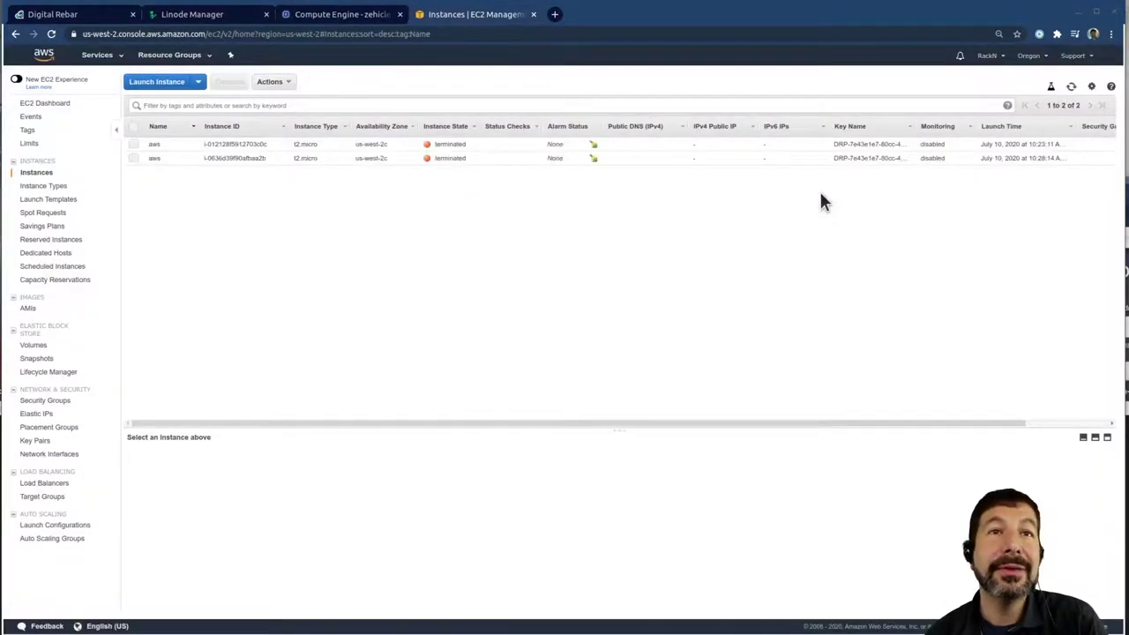
left_click(187, 15)
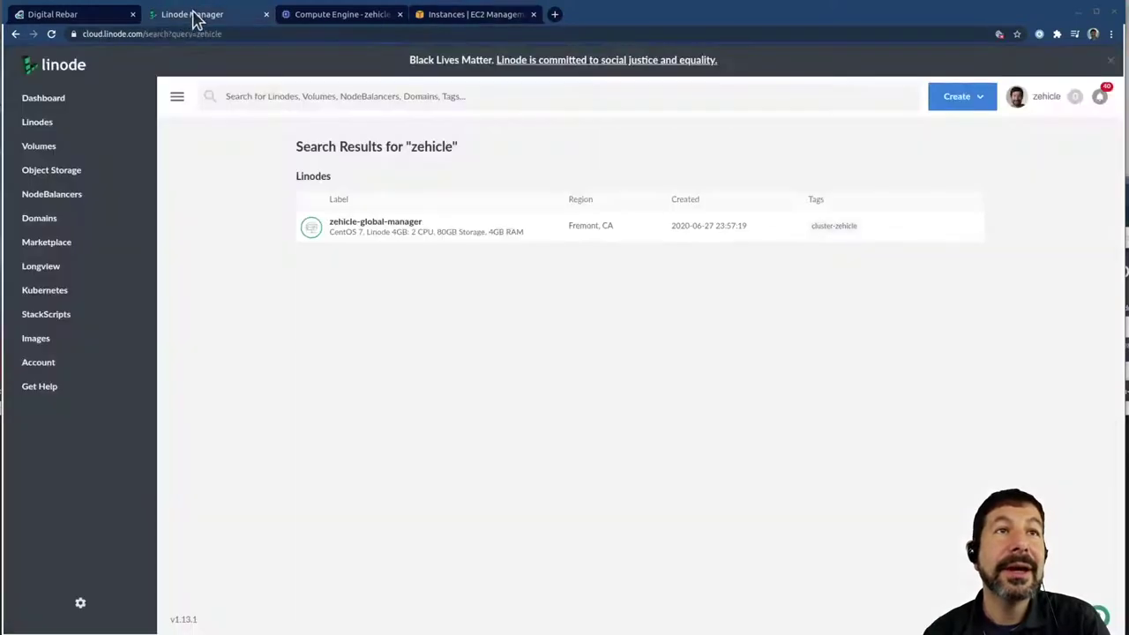
- Switch back to Digital Rebar and apply the cloud-provision workflow to the aws, gce and linode machines
left_click(85, 18)
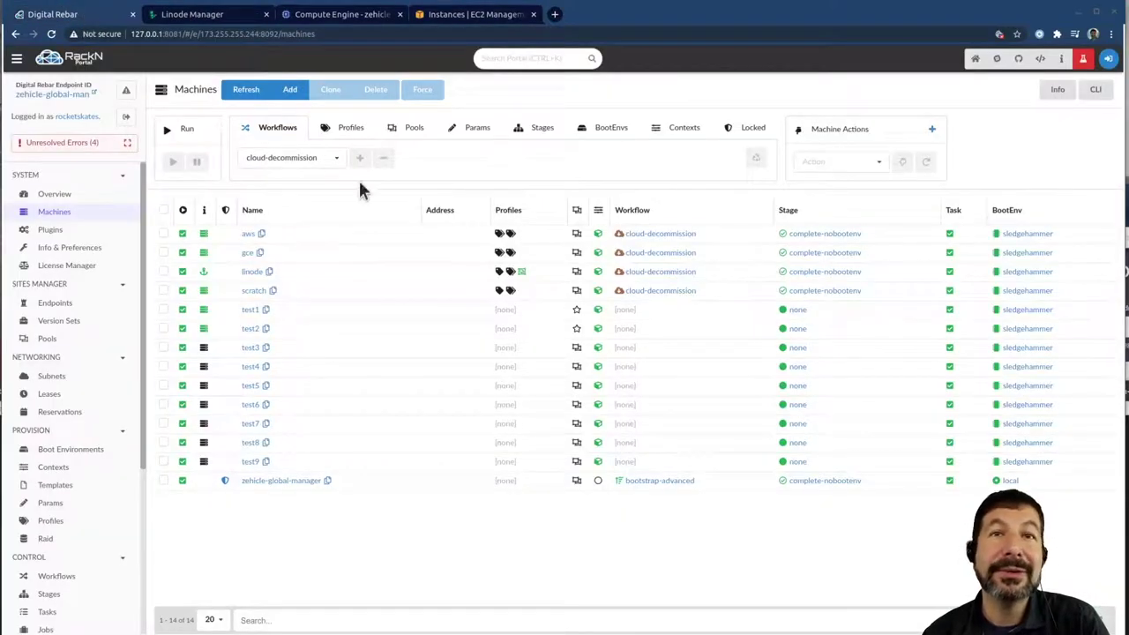
left_click(163, 234)
left_click(163, 253)
left_click(164, 271)
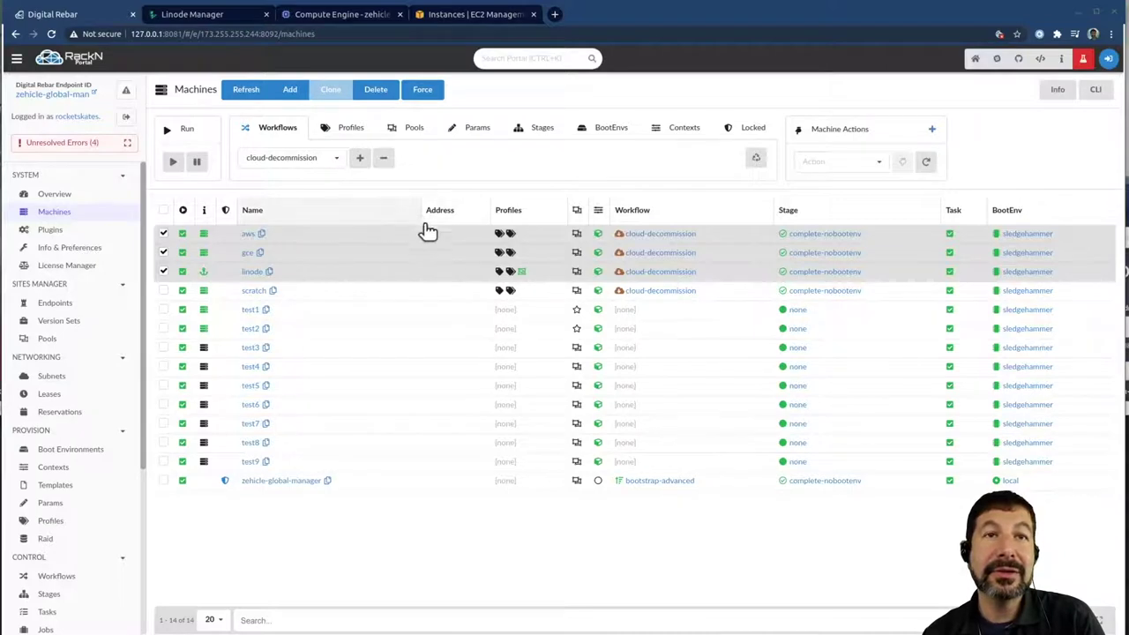
left_click(336, 161)
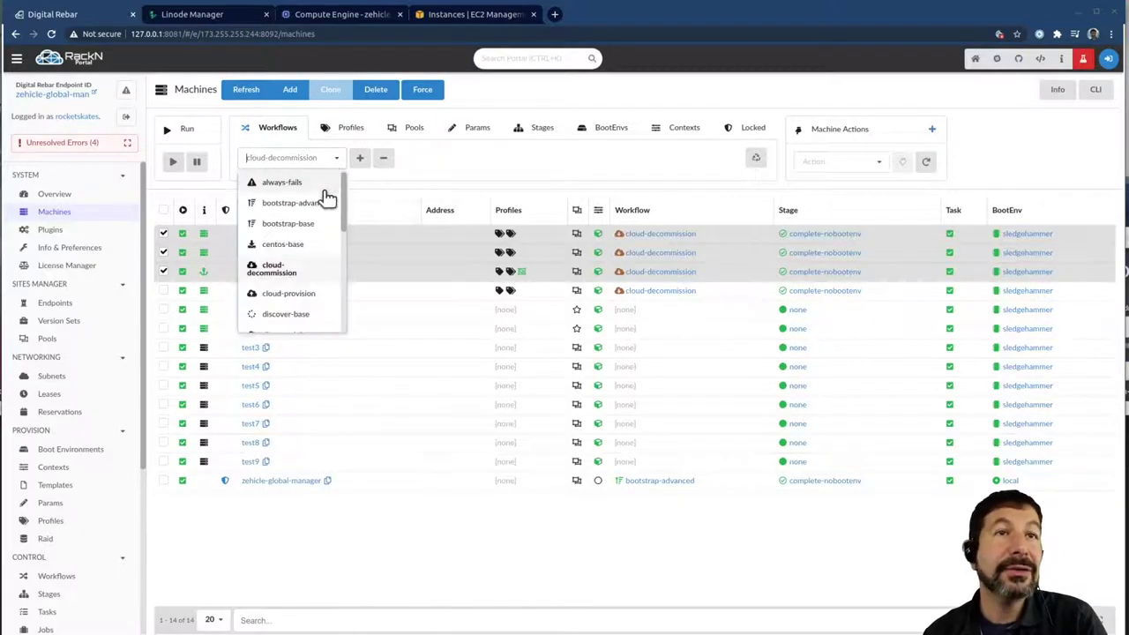
left_click(295, 293)
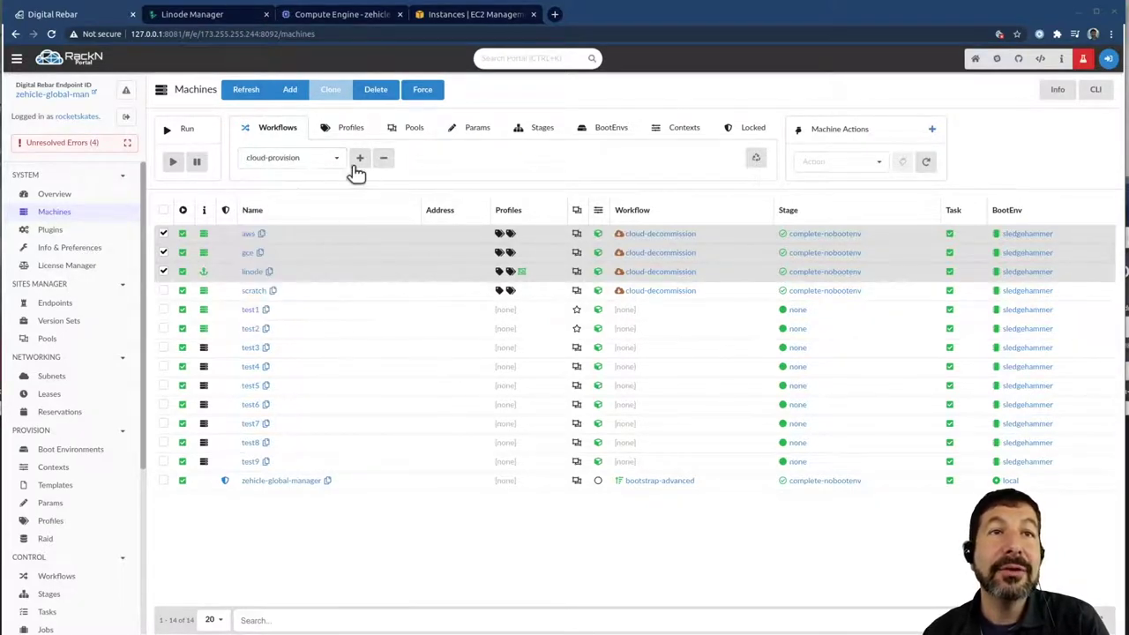
left_click(360, 157)
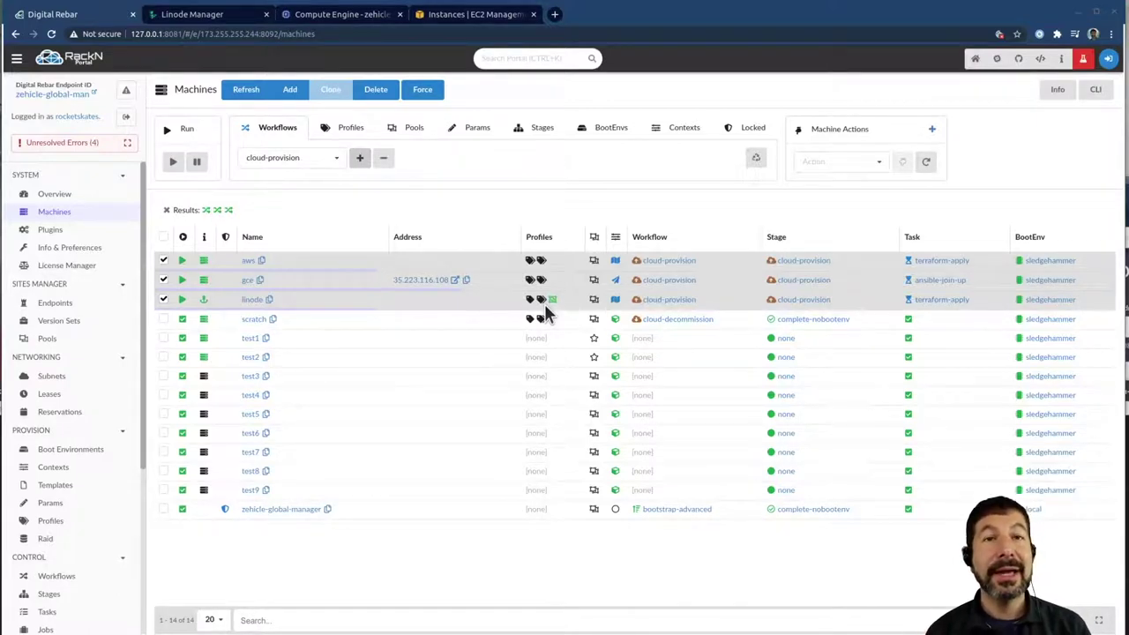
right_click(546, 313)
key("Escape")
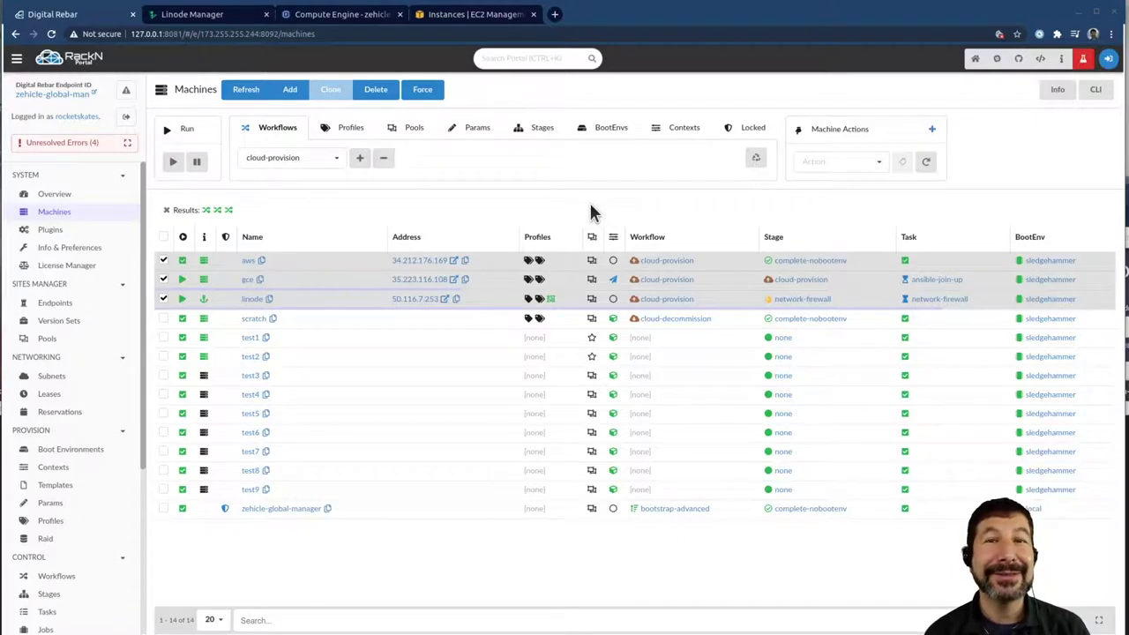
- Open the cloud-provision workflow used by the gce machine and switch its job analysis to the aws machine
left_click(663, 280)
scroll(826, 389, "down", 2)
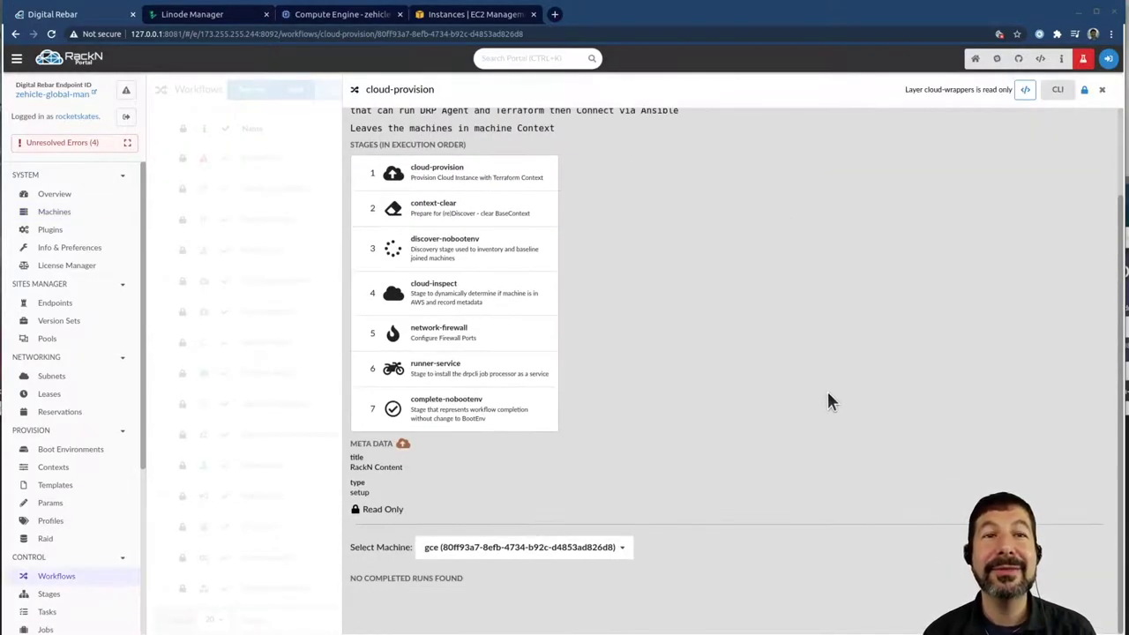
left_click(574, 547)
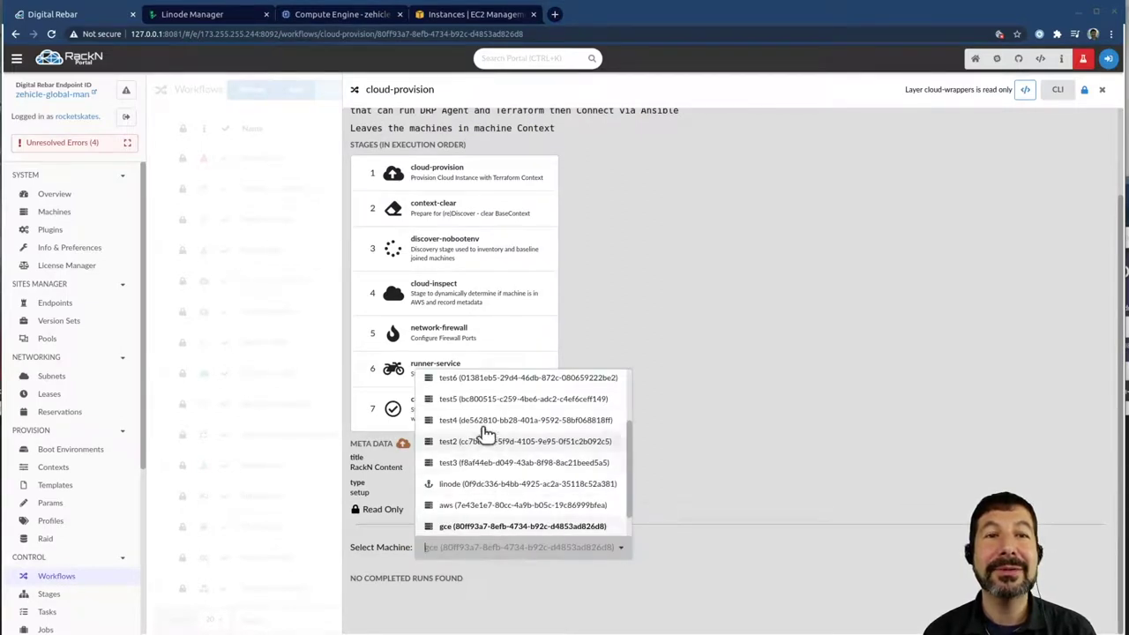
left_click(484, 506)
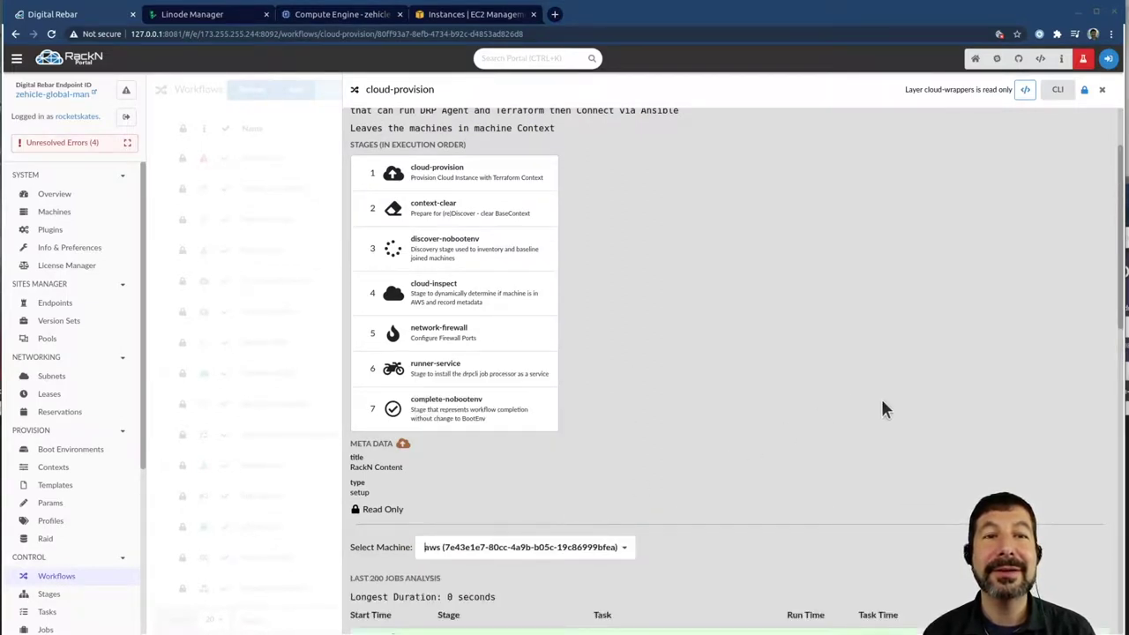
- Compare the task times of the aws machine's cloud-provision runs, including terraform-apply and ansible-join-up, and return to the machine list
scroll(941, 427, "down", 5)
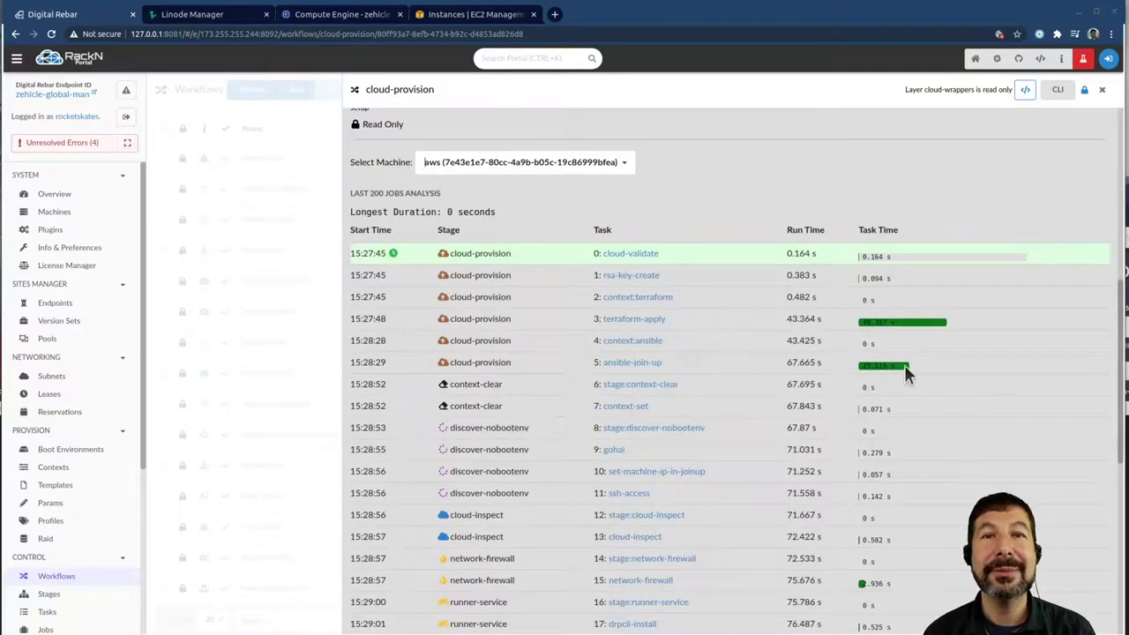
scroll(618, 265, "down", 2)
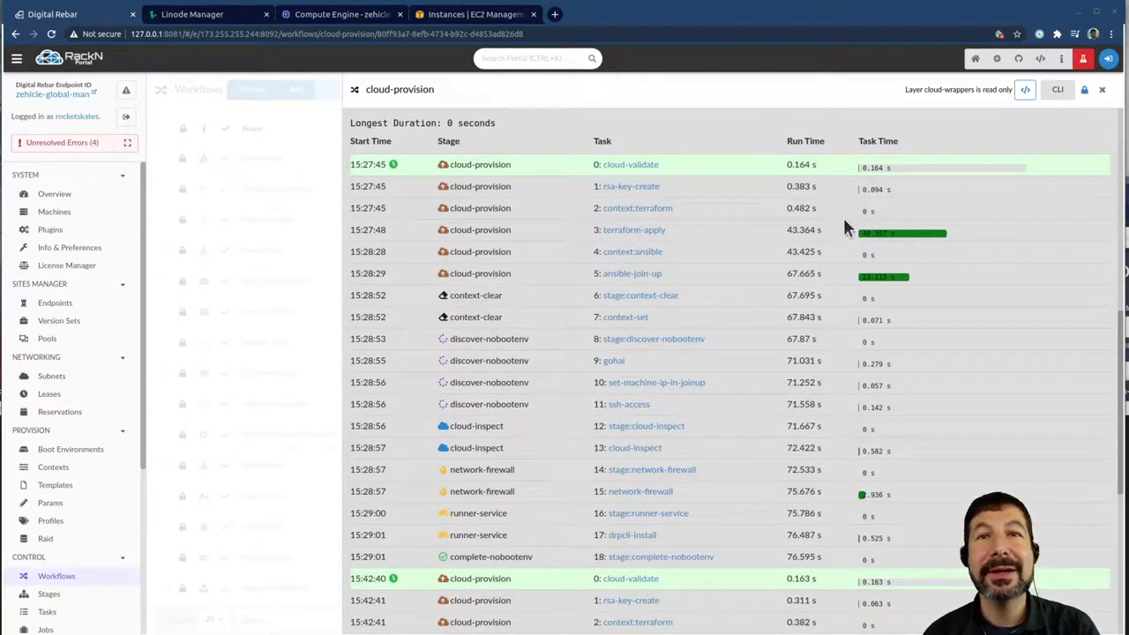
scroll(960, 240, "down", 5)
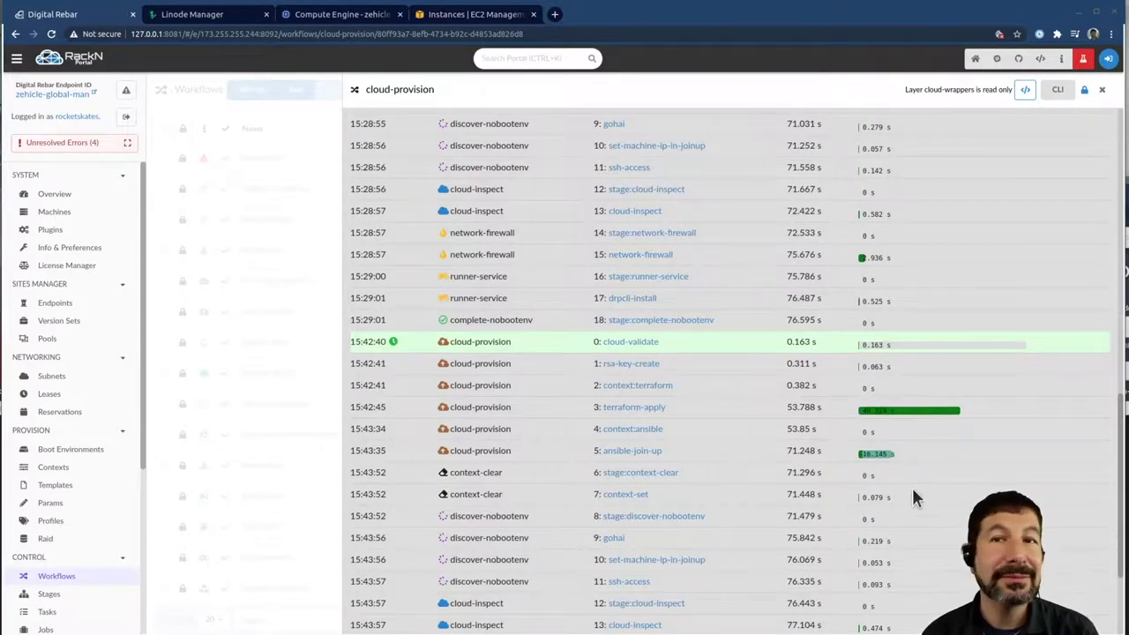
scroll(930, 476, "down", 2)
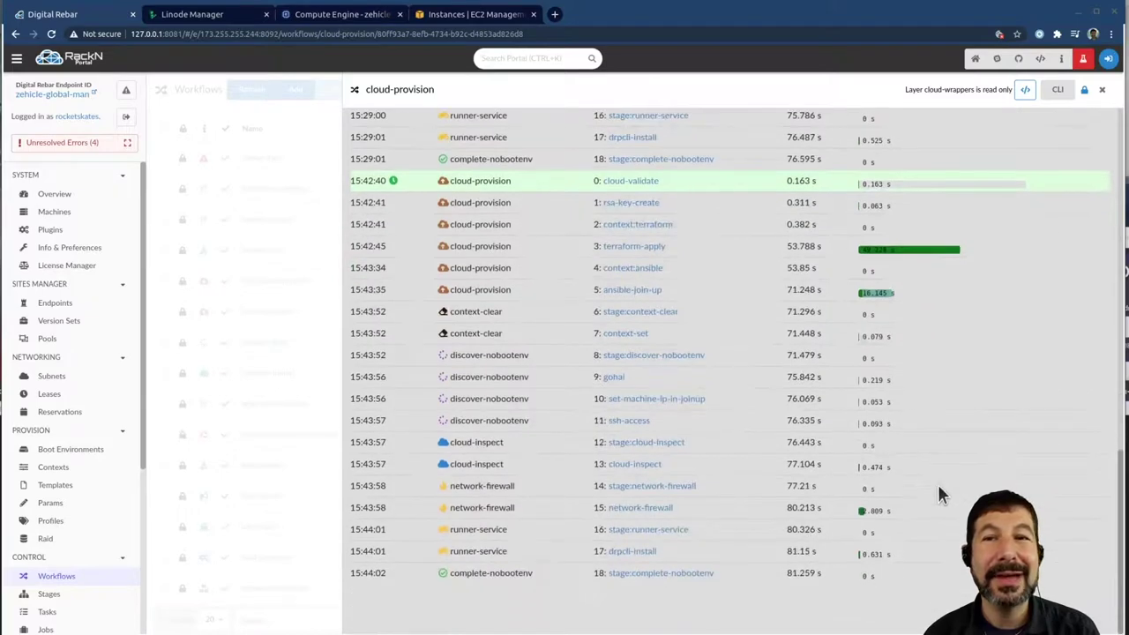
scroll(918, 521, "up", 8)
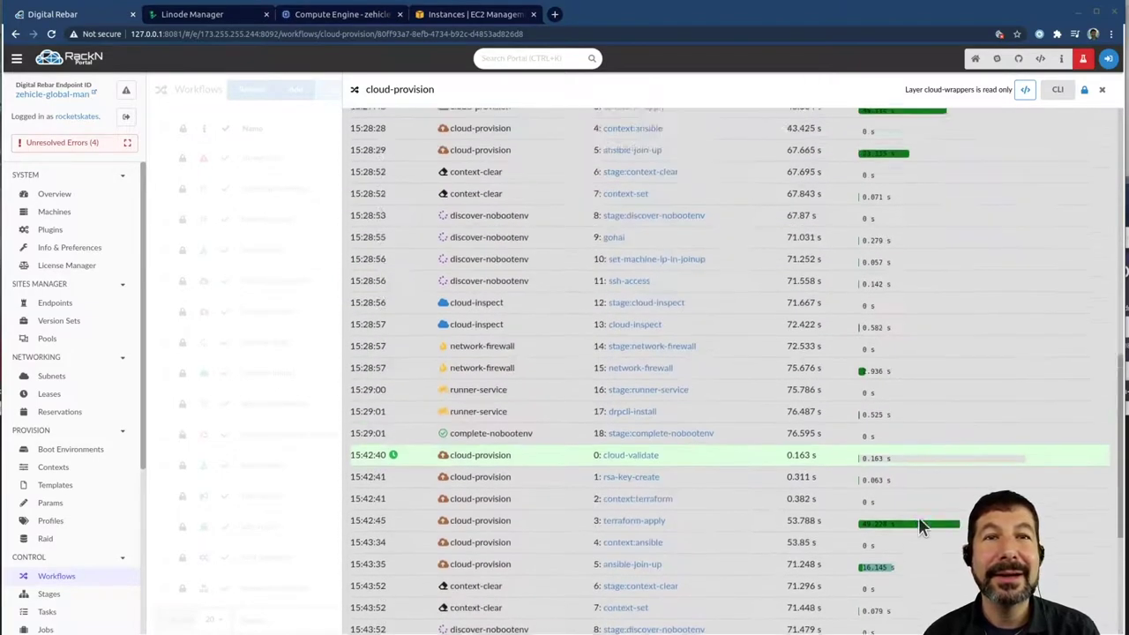
scroll(813, 446, "down", 8)
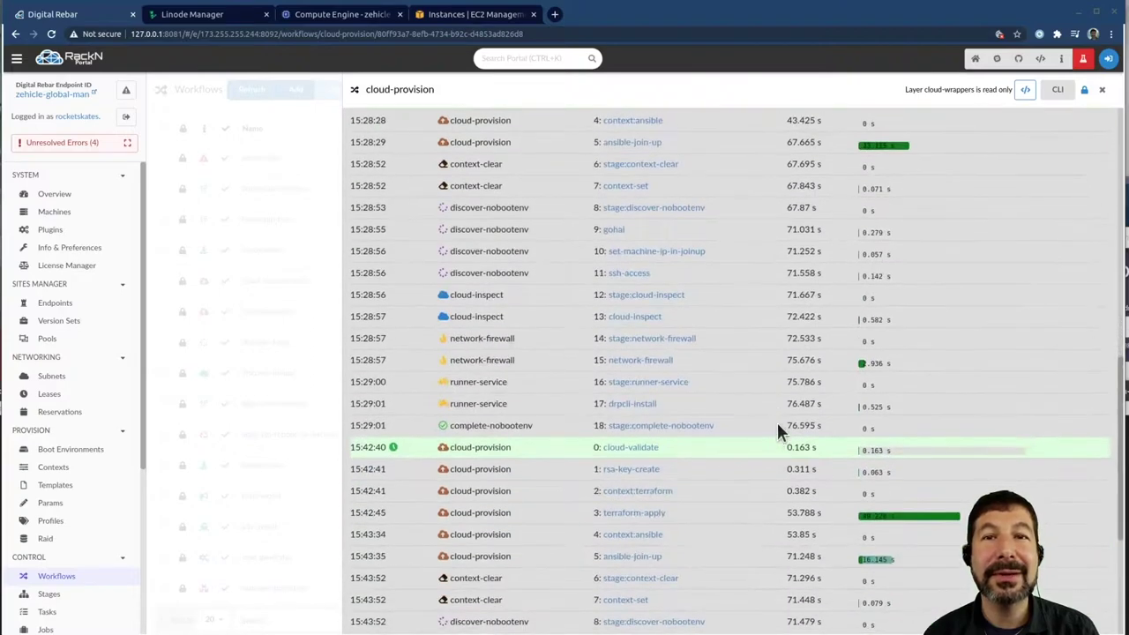
scroll(827, 435, "down", 3)
scroll(852, 461, "down", 1)
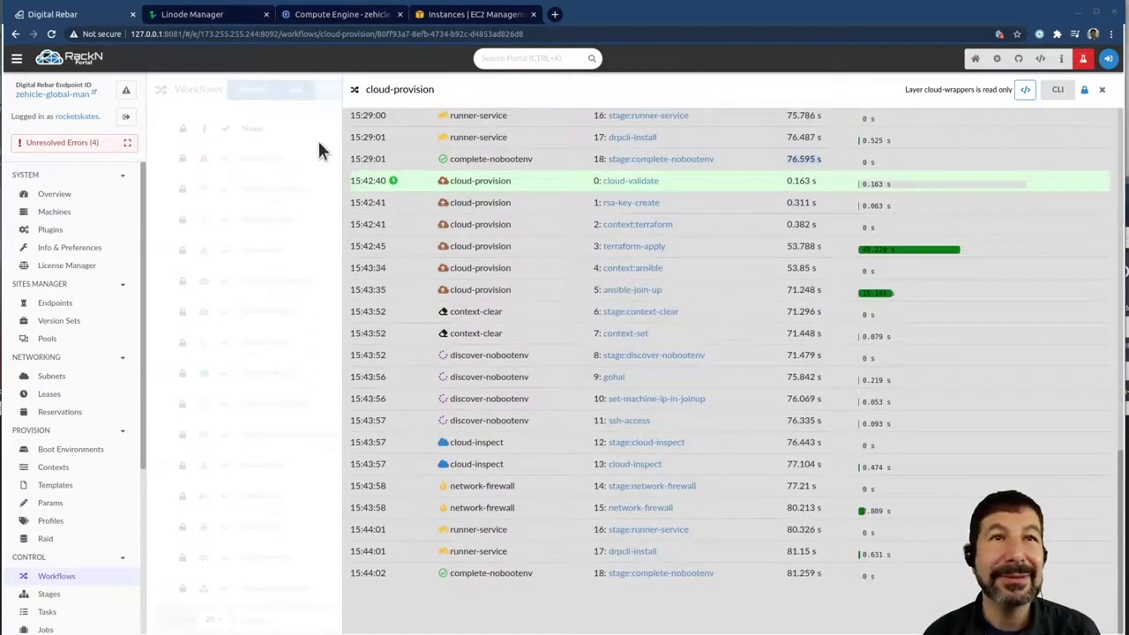
left_click(254, 214)
left_click(66, 215)
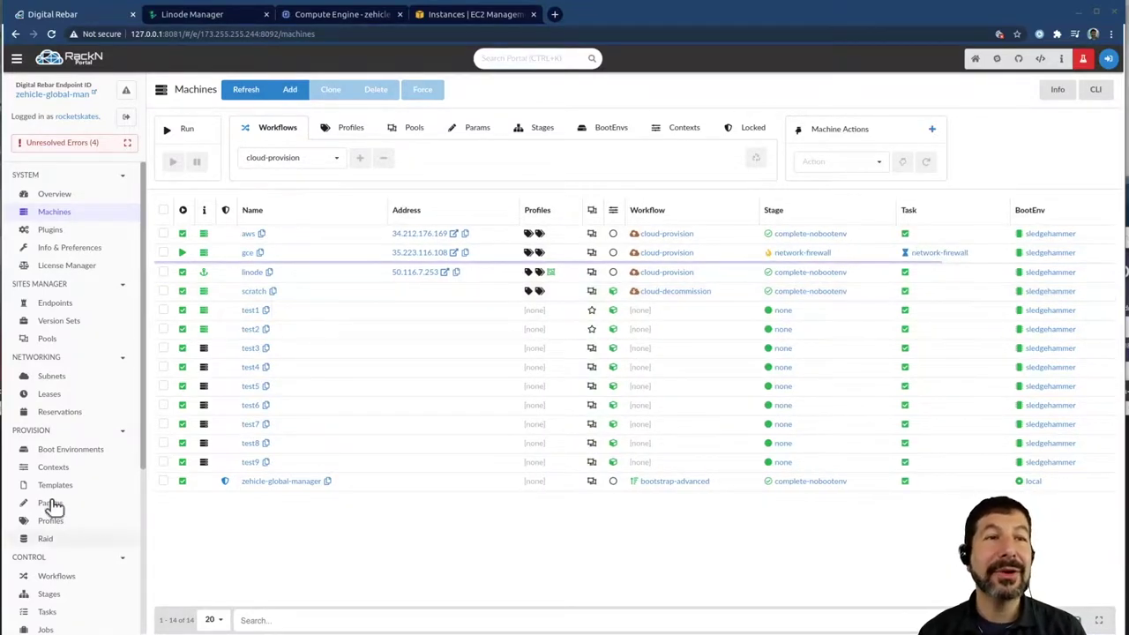
- Search the params list for "cloud" and for "aws" to review the available parameters, and return to the machine list
scroll(83, 574, "down", 3)
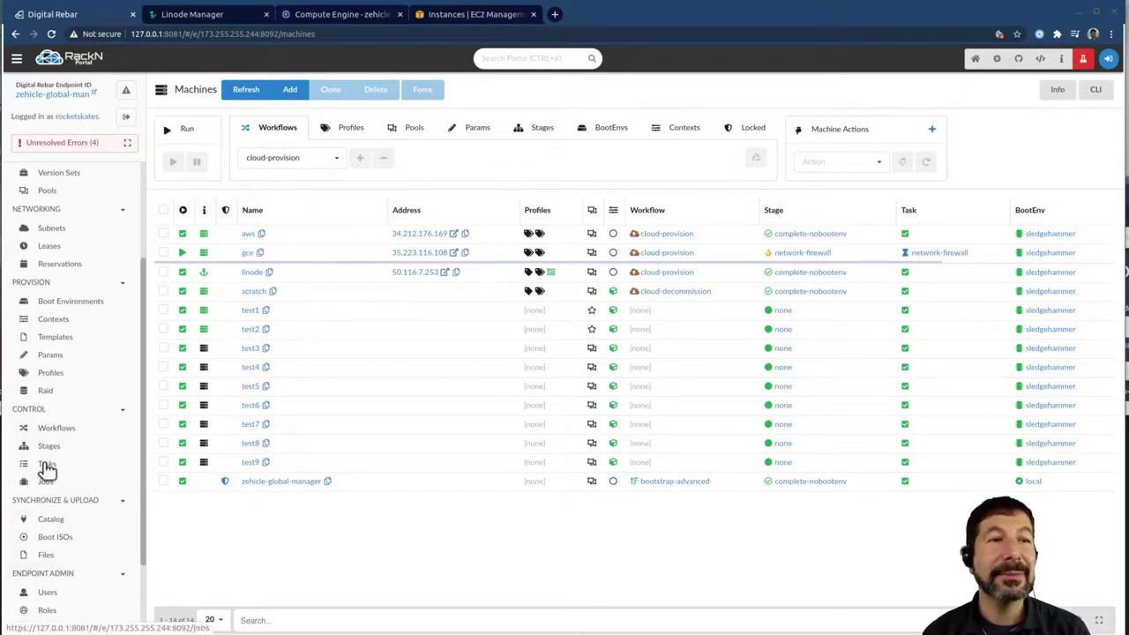
left_click(66, 358)
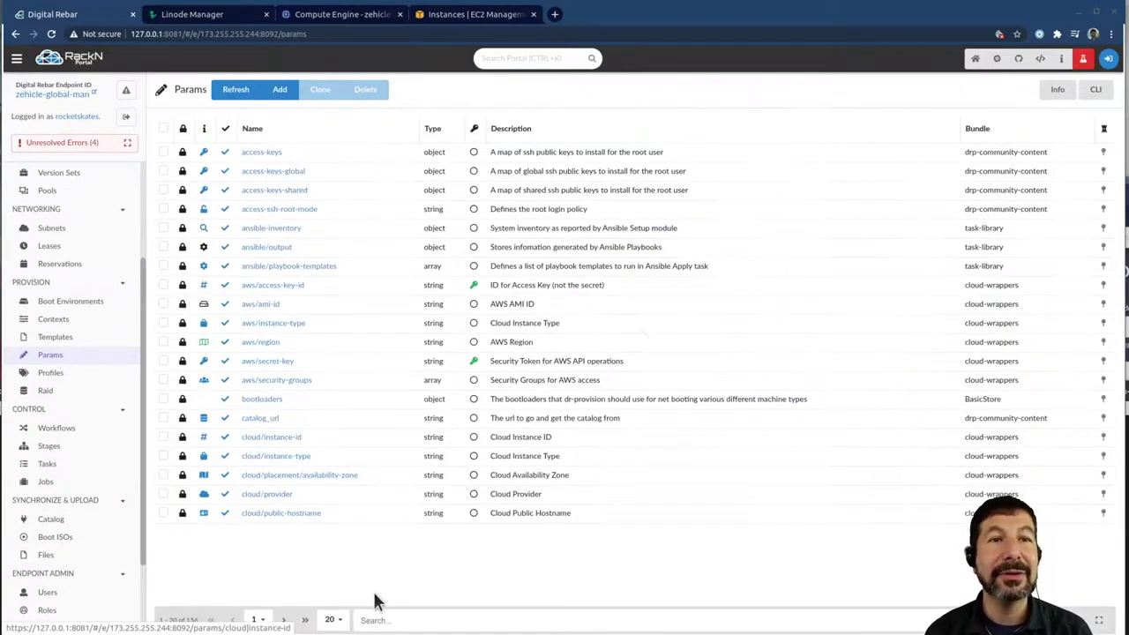
left_click(394, 620)
type("cloud")
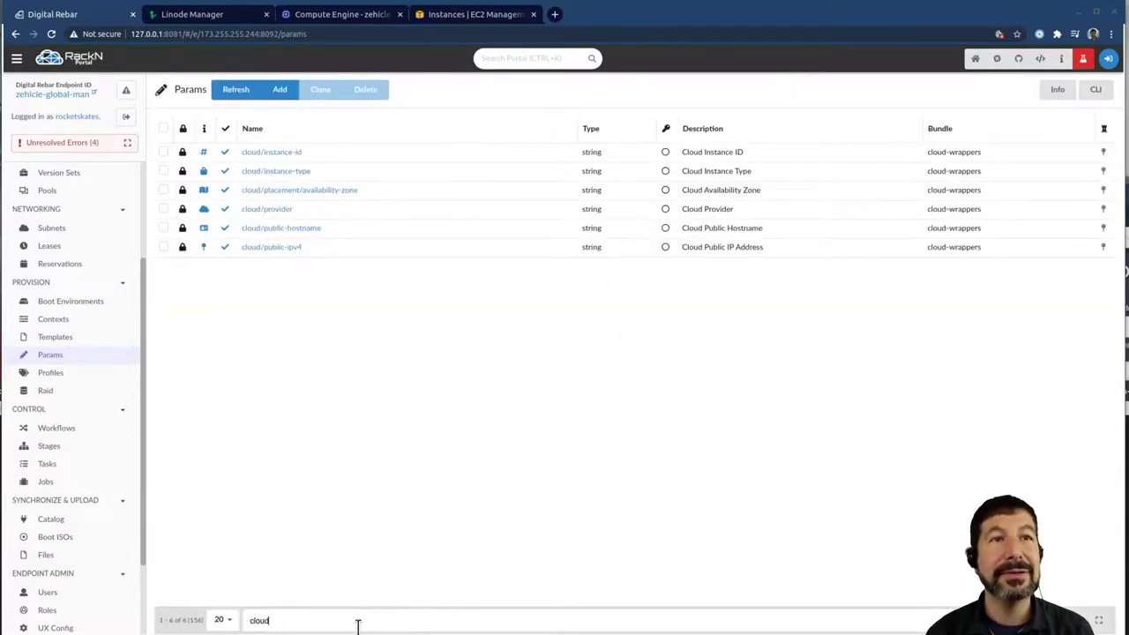
key("ctrl+a")
type("aws")
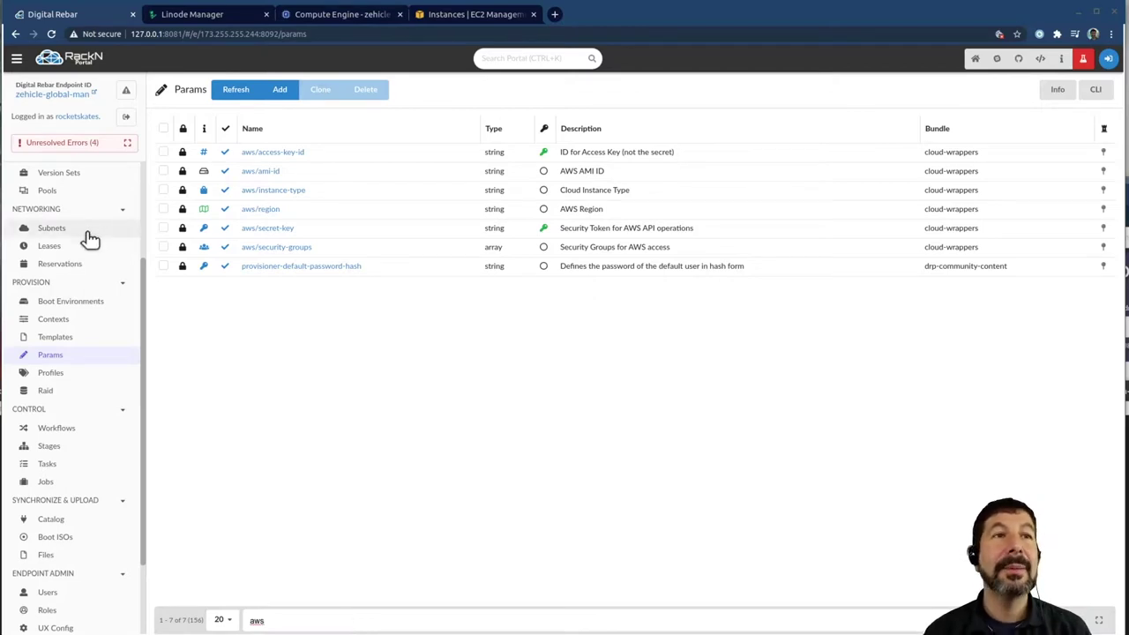
scroll(35, 224, "up", 3)
left_click(52, 212)
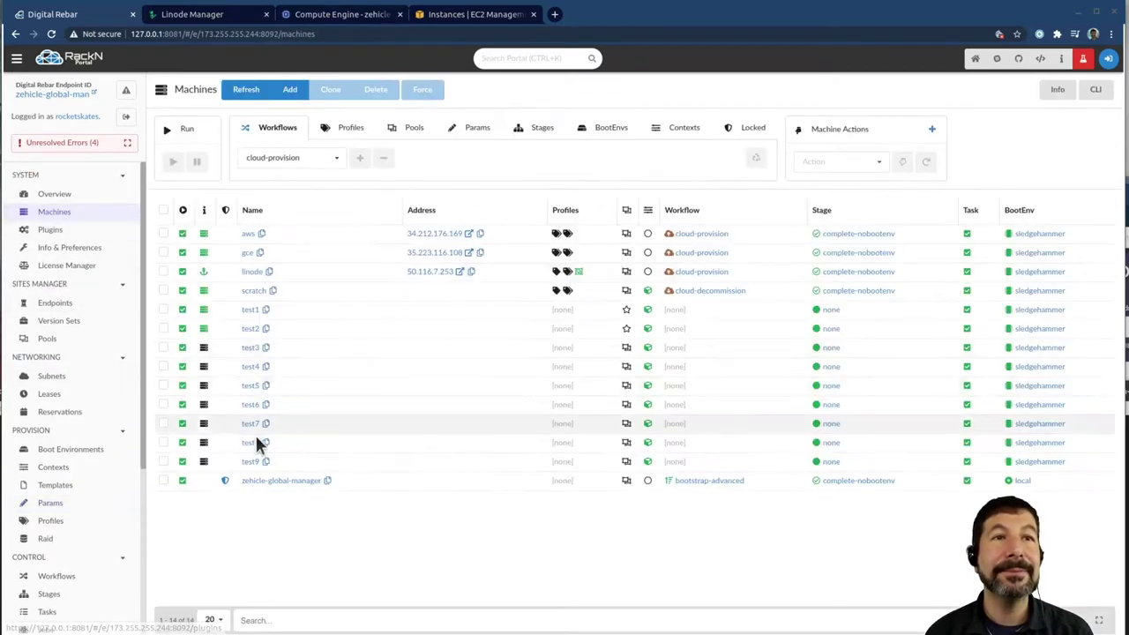